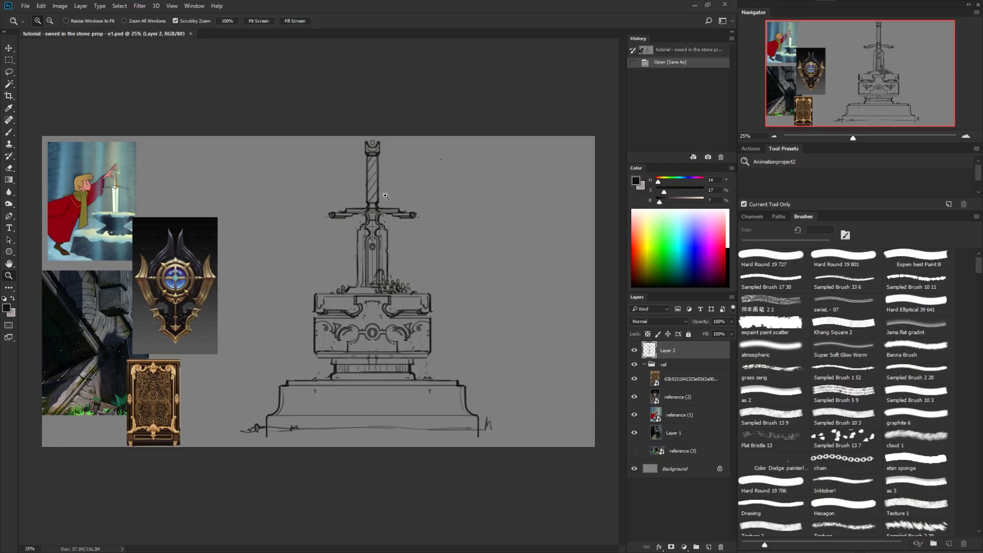
drag(379, 243, 385, 243)
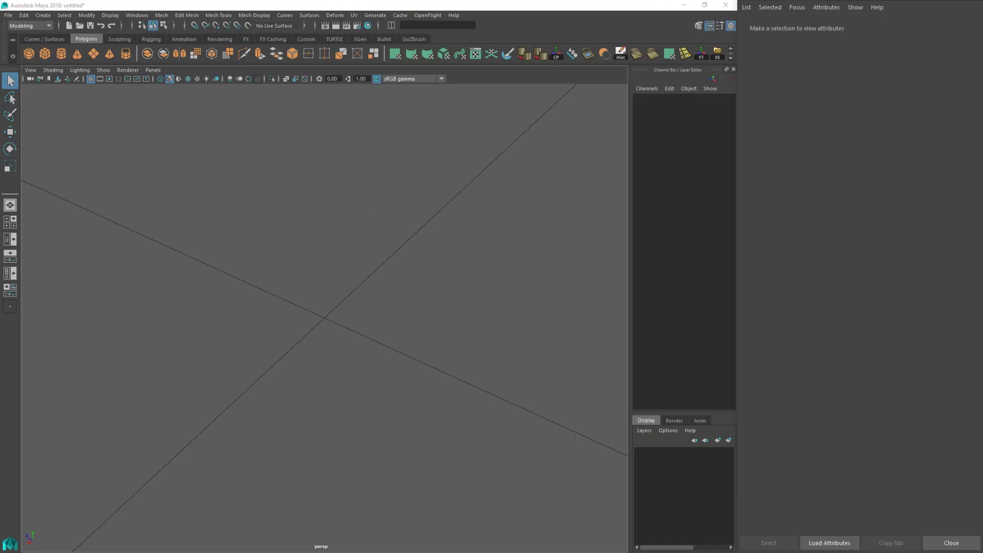
Step: Create a polygon cube with default dimensions at the origin of the scene
click(45, 53)
mouse_move(318, 263)
alt+mouse_down()
mouse_move(285, 264)
mouse_move(306, 253)
alt+mouse_up()
key(w)
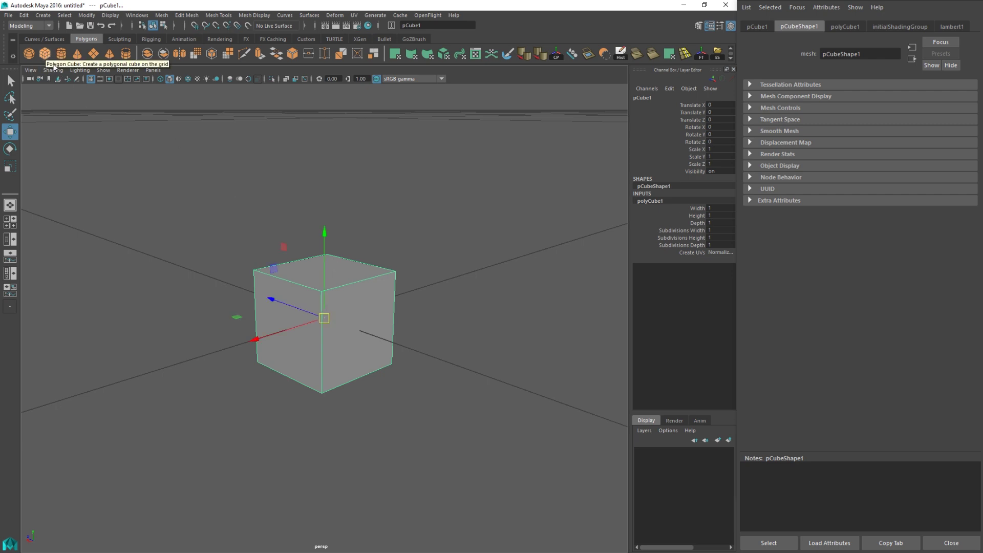
Step: Duplicate the cube, lower the copy to Y -1 and flatten its vertical scale to about 0.524
key(ctrl+d)
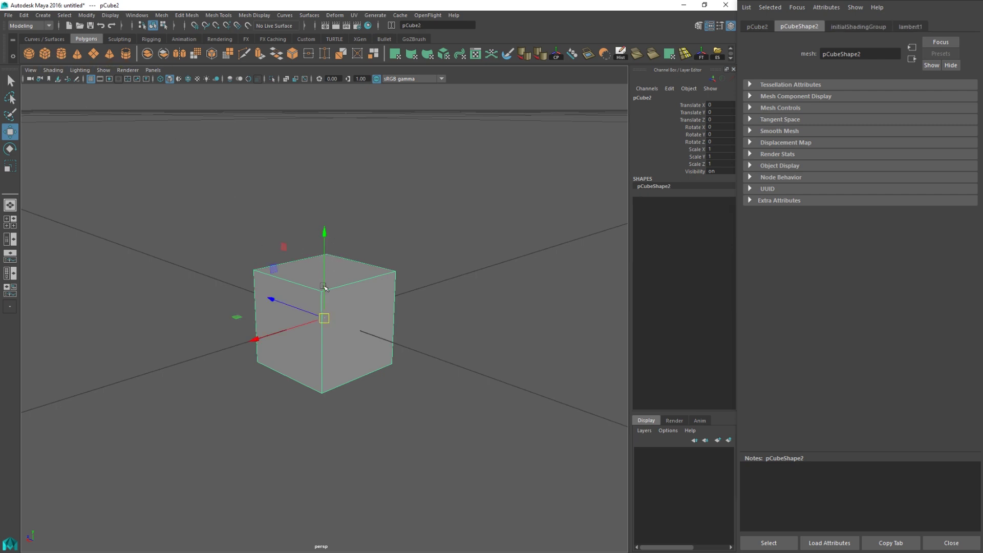
drag(325, 288, 325, 374)
key(r)
mouse_move(325, 328)
mouse_down()
mouse_move(324, 366)
mouse_move(327, 268)
mouse_move(325, 324)
mouse_up()
key(w)
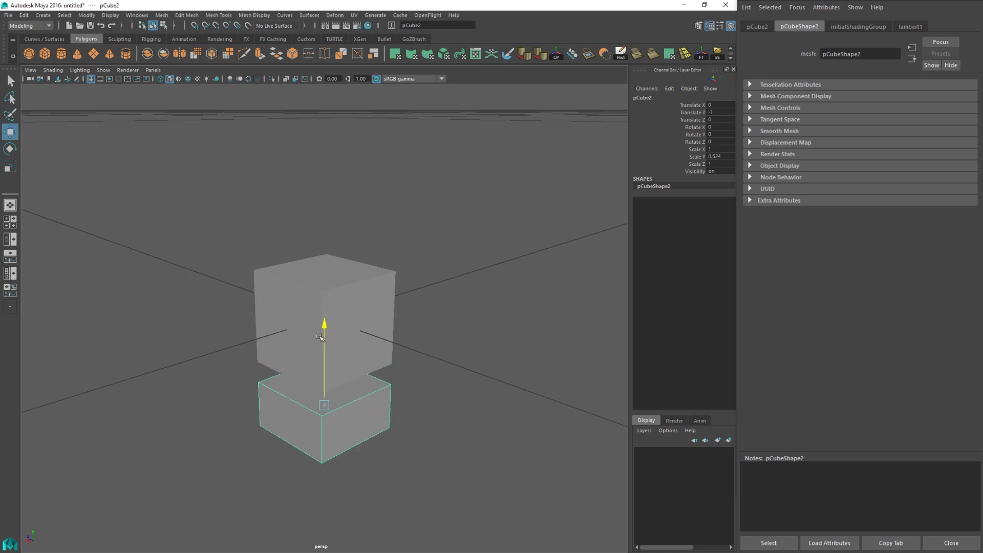
Step: Turn off step snapping in the Move tool settings and deselect the lower block
double_click(10, 132)
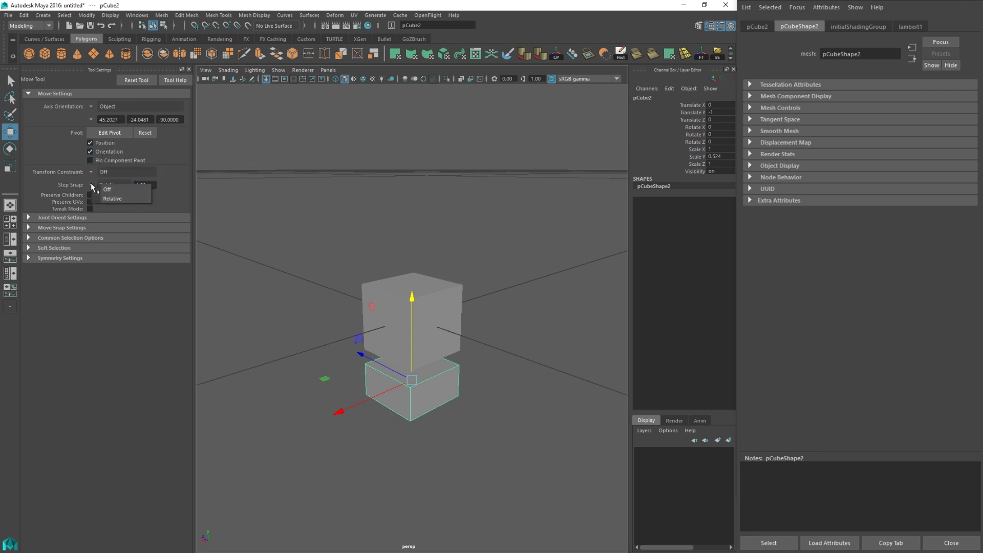
click(91, 183)
click(106, 189)
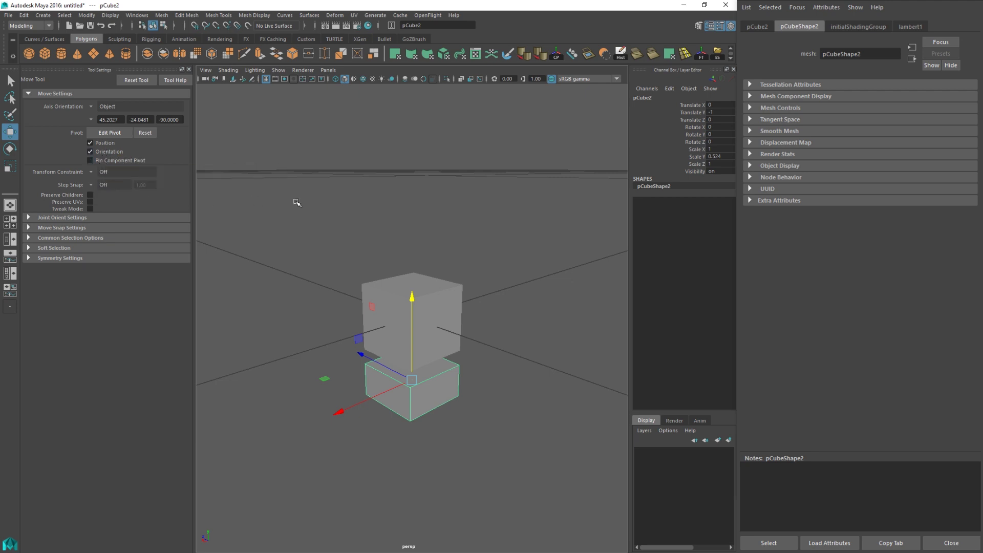
click(189, 69)
click(275, 183)
Step: Add a polygon plane, scale it uniformly to about 5.654 and lower it to about Y -1.187 as the ground
alt+drag(371, 259, 367, 278)
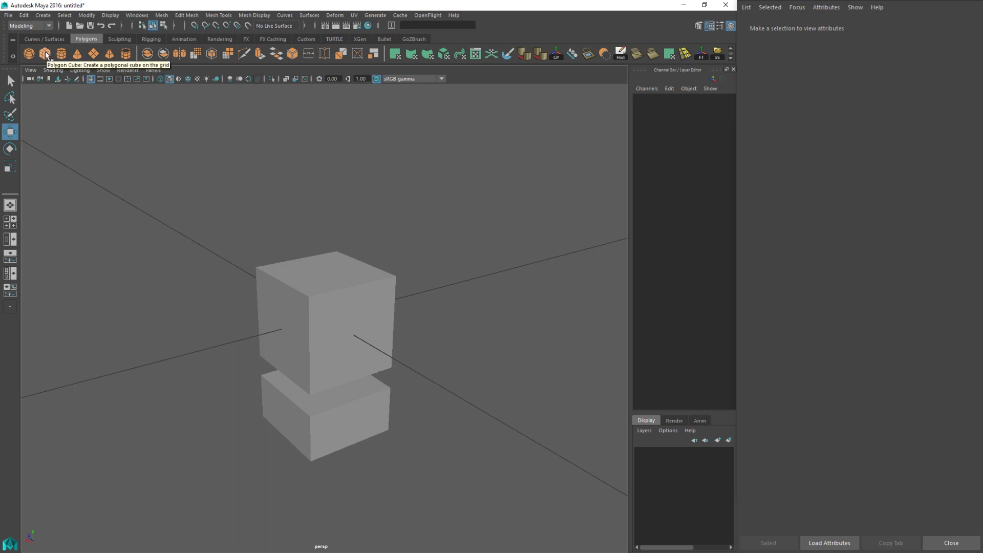
click(93, 53)
key(r)
drag(324, 319, 330, 320)
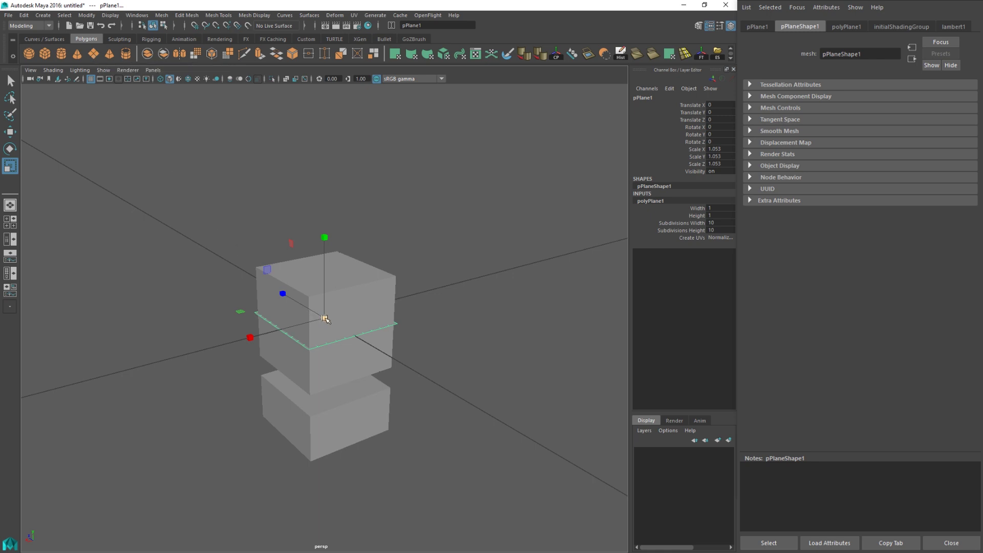
drag(329, 321, 589, 276)
key(w)
drag(329, 236, 338, 339)
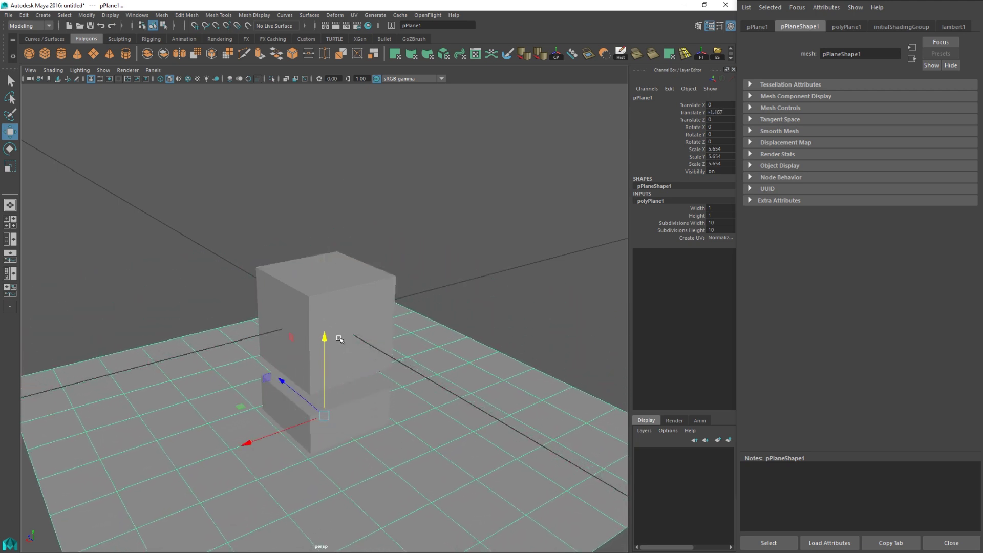
Step: Create a directional light, raise it to about Y 1.674 and angle it down toward the scene
click(43, 15)
mouse_move(66, 66)
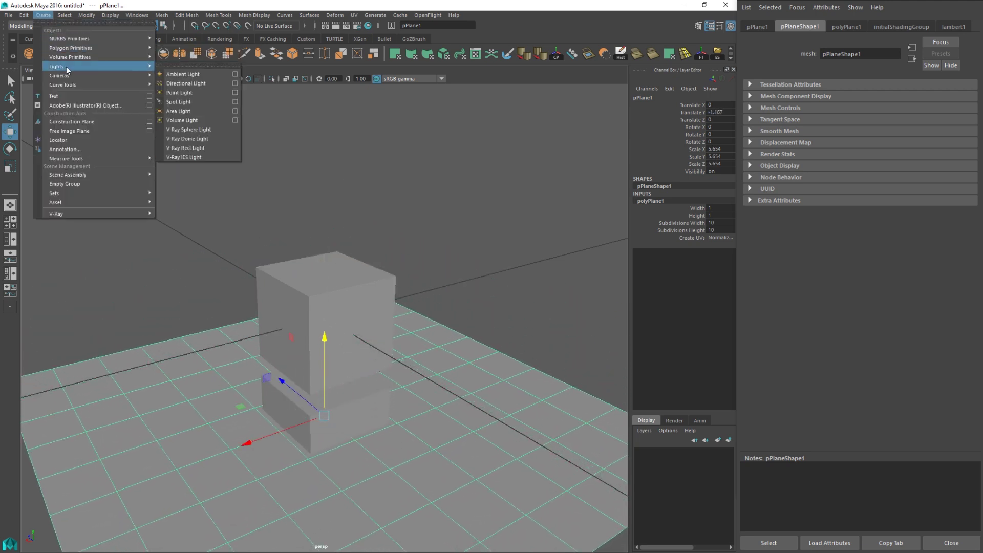
click(207, 83)
drag(324, 237, 307, 64)
key(e)
drag(331, 123, 400, 167)
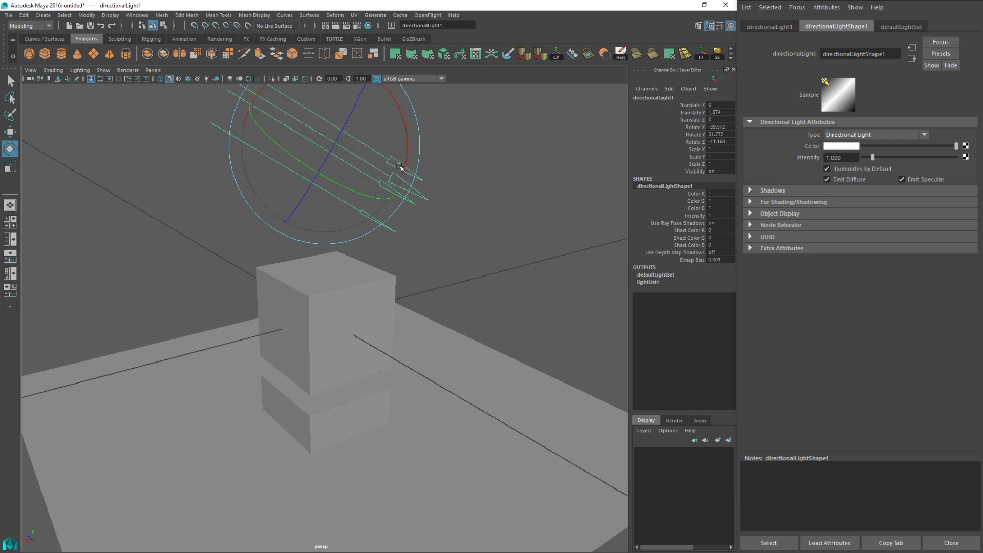
Step: Enable shadows and all scene lights in the viewport display
click(216, 79)
click(207, 79)
alt+drag(313, 199, 339, 233)
Step: Re-aim the directional light and raise it to about Y 3.241 so the blocks are lit from one side
drag(353, 180, 351, 72)
key(w)
scroll(372, 156, down, 3)
alt+middle_drag(423, 160, 423, 215)
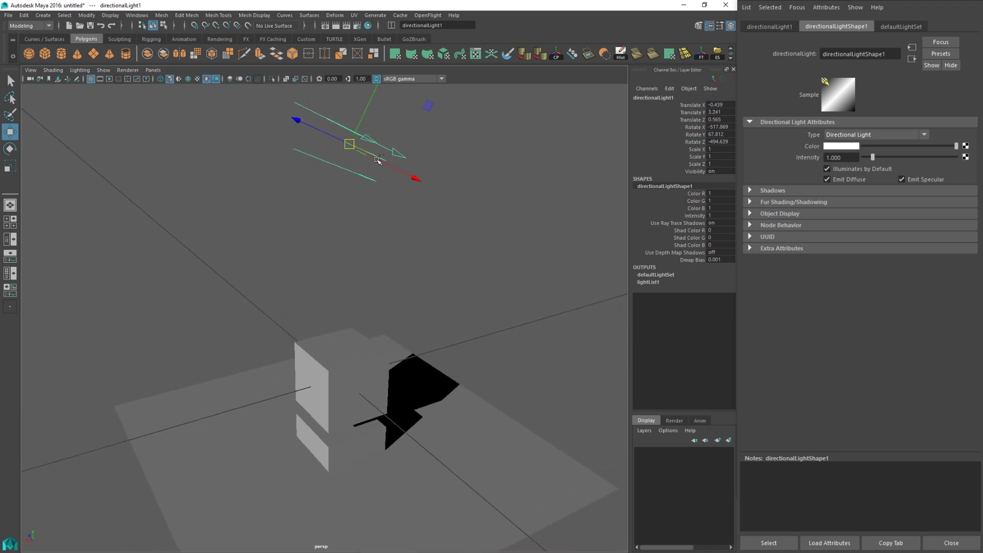
Step: Duplicate the directional light and rotate the copy to shine on the opposite sides of the blocks
key(ctrl+d)
key(e)
drag(345, 134, 441, 137)
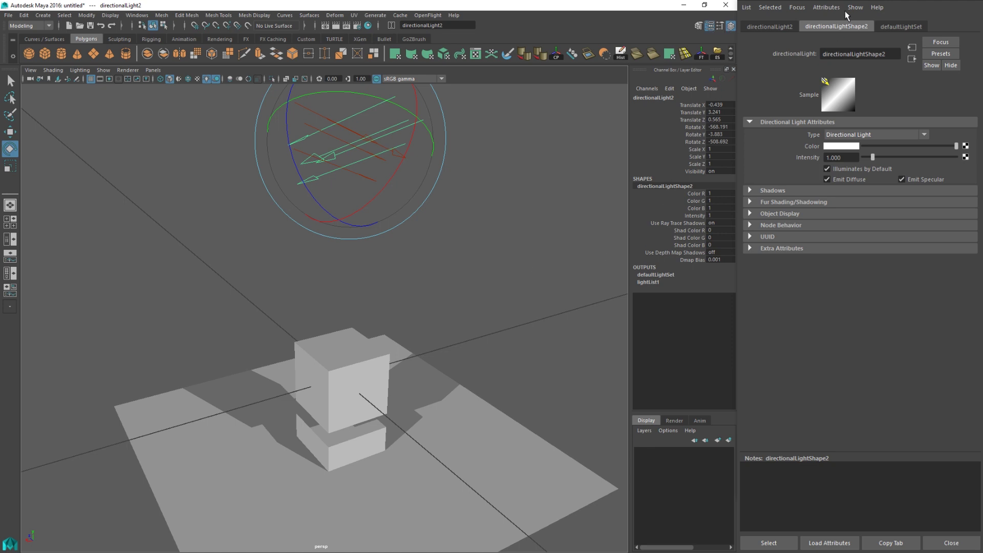
Step: Switch off ray trace and depth map shadows on the second directional light and lower its intensity to 0.247
click(749, 191)
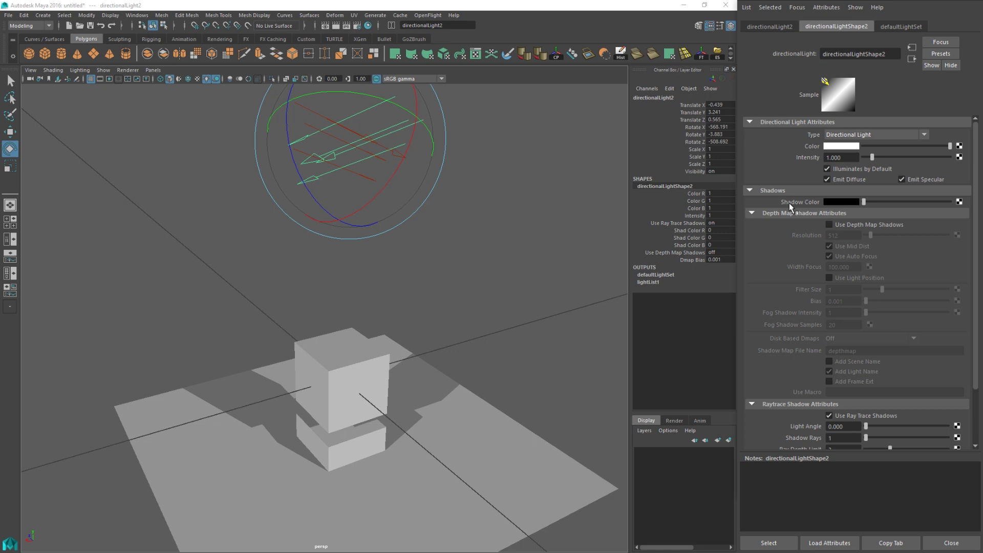
click(829, 225)
click(828, 225)
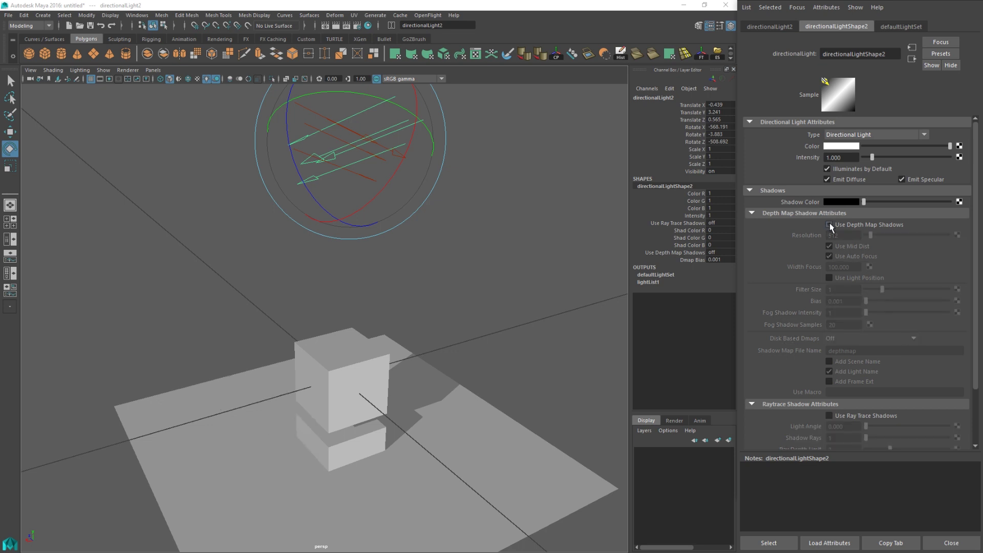
alt+drag(423, 394, 394, 363)
drag(873, 157, 866, 159)
alt+drag(483, 367, 412, 430)
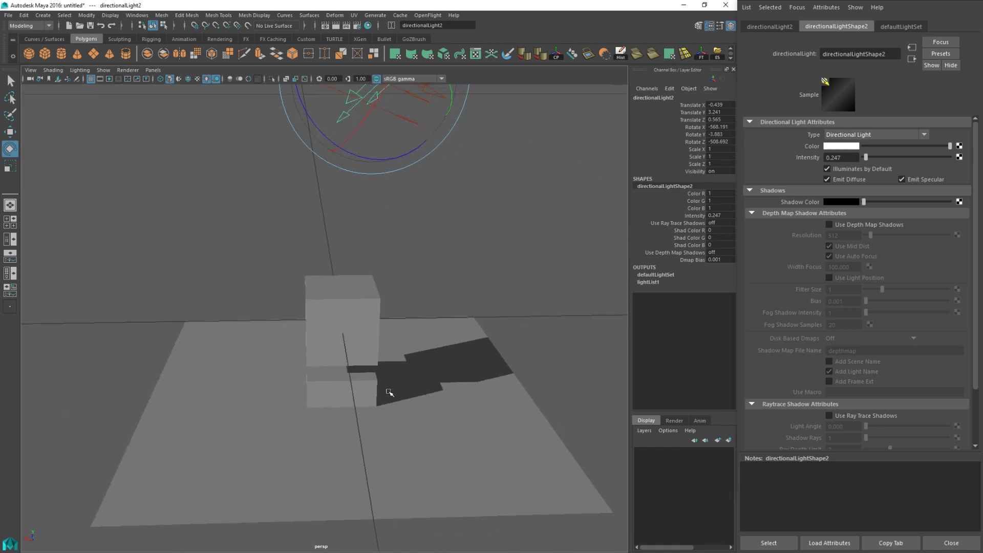
Step: Enable screen-space ambient occlusion in the viewport
click(229, 79)
alt+drag(255, 126, 371, 414)
Step: Select both blocks and scale them up uniformly to roughly double size, about 2.055
click(345, 383)
key(r)
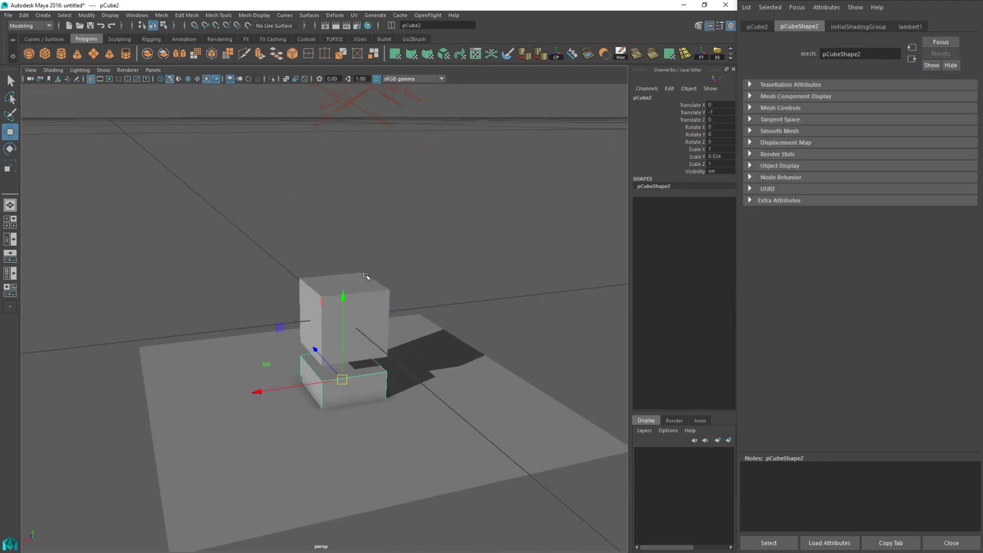
click(341, 312)
drag(342, 316, 410, 321)
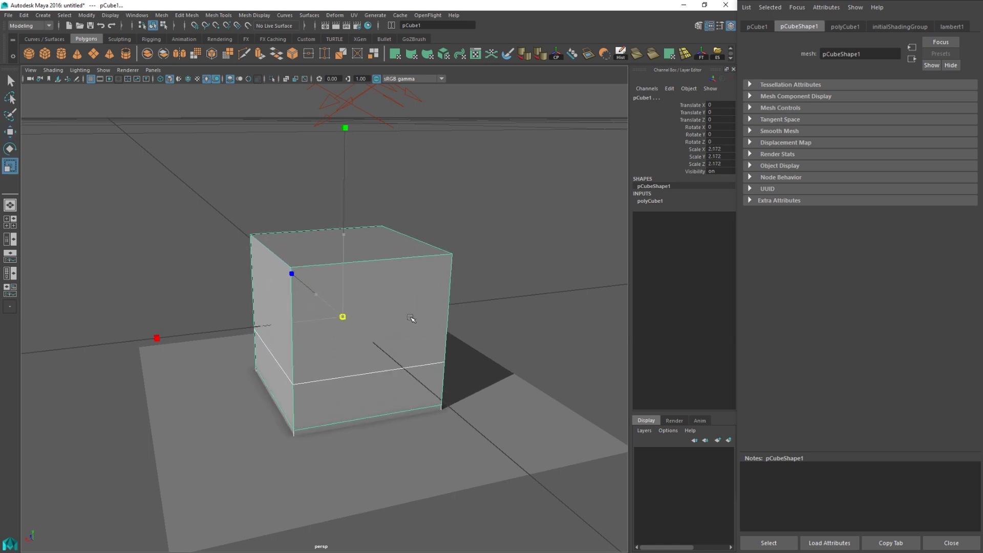
Step: Shrink the upper block to about 0.73 × 0.577 × 0.73 and raise it above the base to about Y 0.595
key(w)
drag(344, 228, 270, 252)
key(r)
key(w)
drag(345, 134, 346, 191)
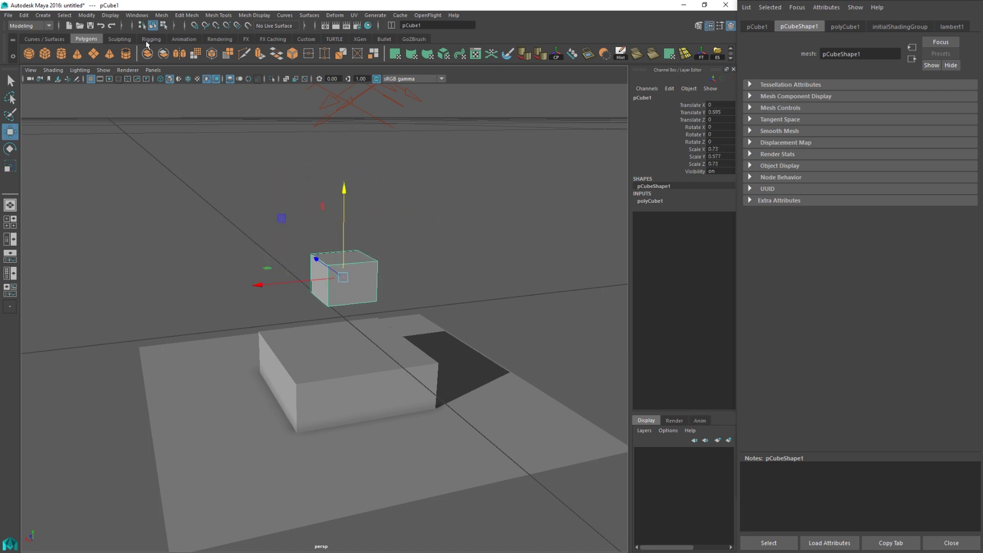
Step: Create a point light in the scene
click(65, 15)
mouse_move(93, 19)
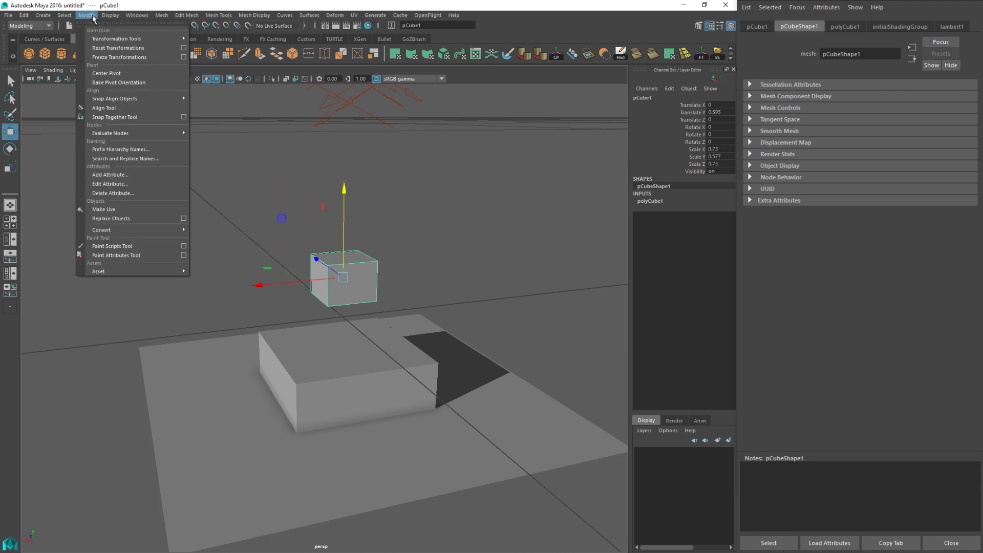
mouse_move(43, 15)
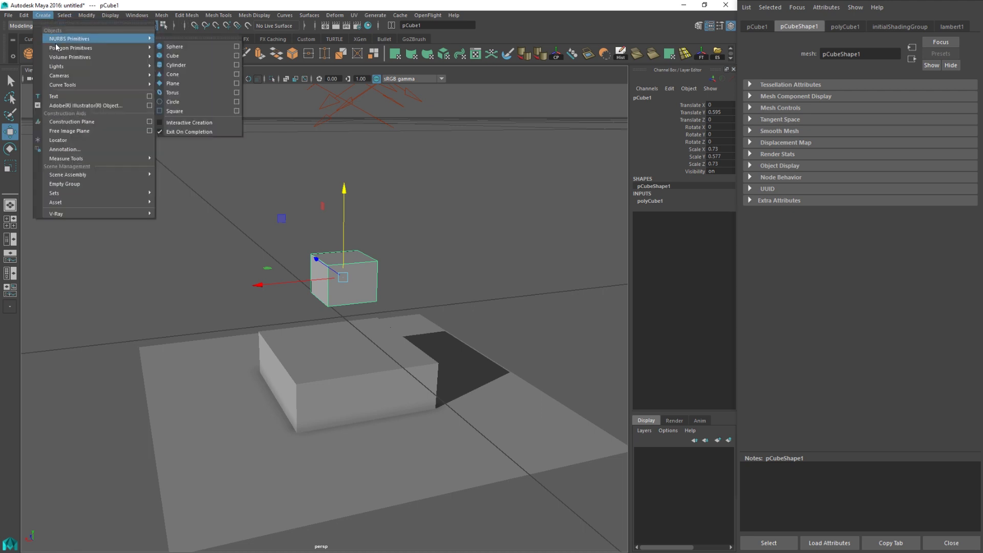
mouse_move(61, 71)
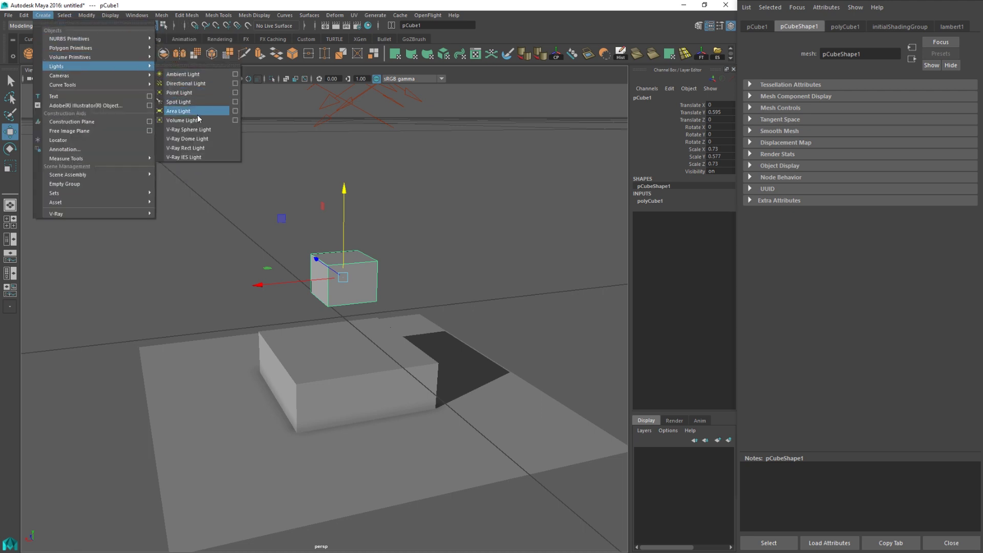
click(198, 92)
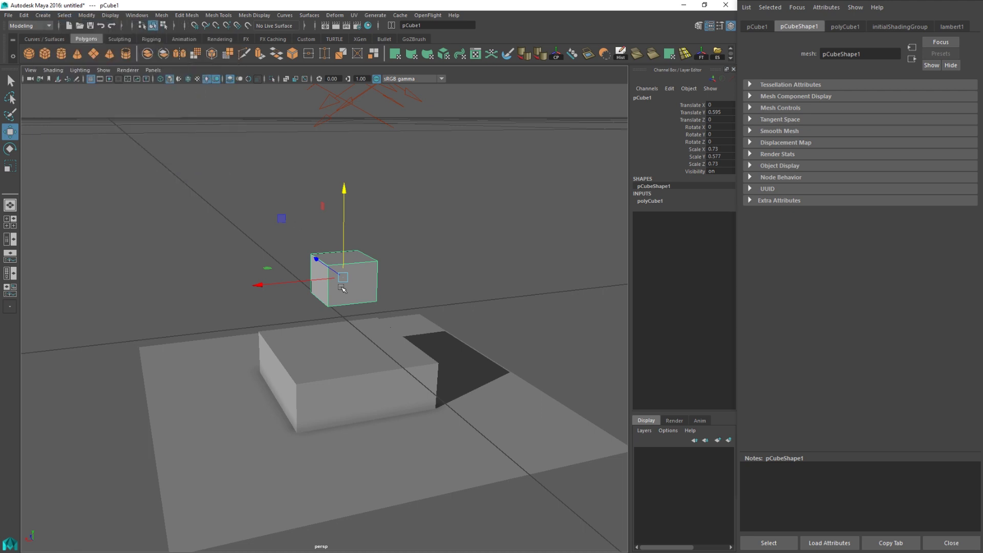
Step: Move the point light outside the base block to about X 2.335, Y 0.446, Z -1.311 and set its intensity to 0.690
alt+drag(335, 303, 137, 310)
alt+drag(199, 312, 332, 328)
drag(435, 391, 384, 357)
drag(878, 157, 871, 161)
alt+drag(551, 299, 579, 317)
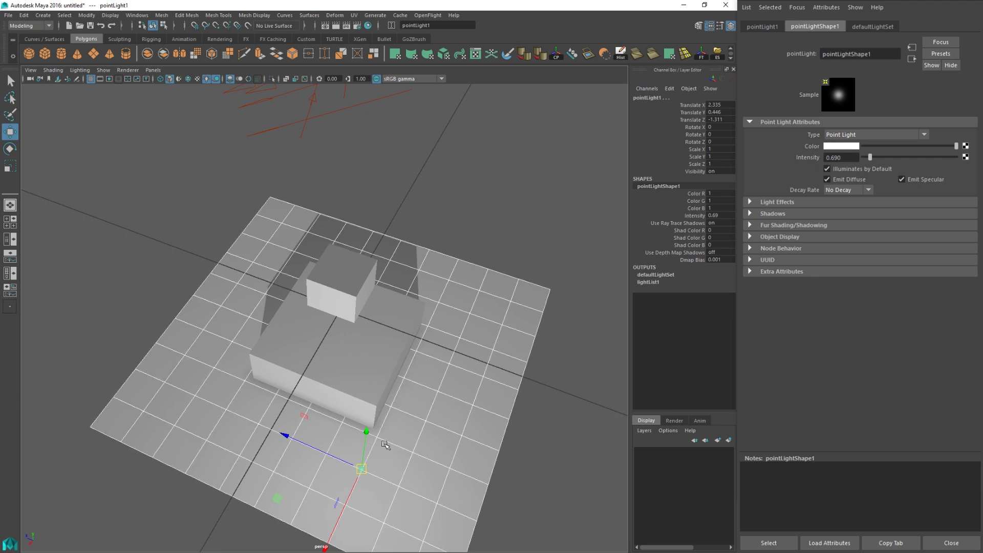
click(535, 452)
Step: Hide the HUD and the grid in the viewport
alt+drag(386, 447, 360, 411)
click(102, 71)
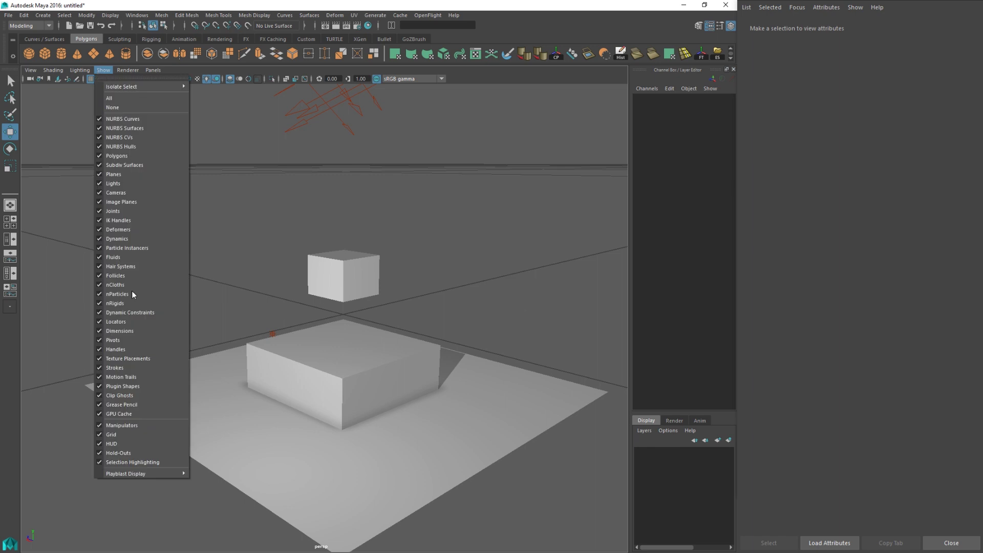
click(101, 443)
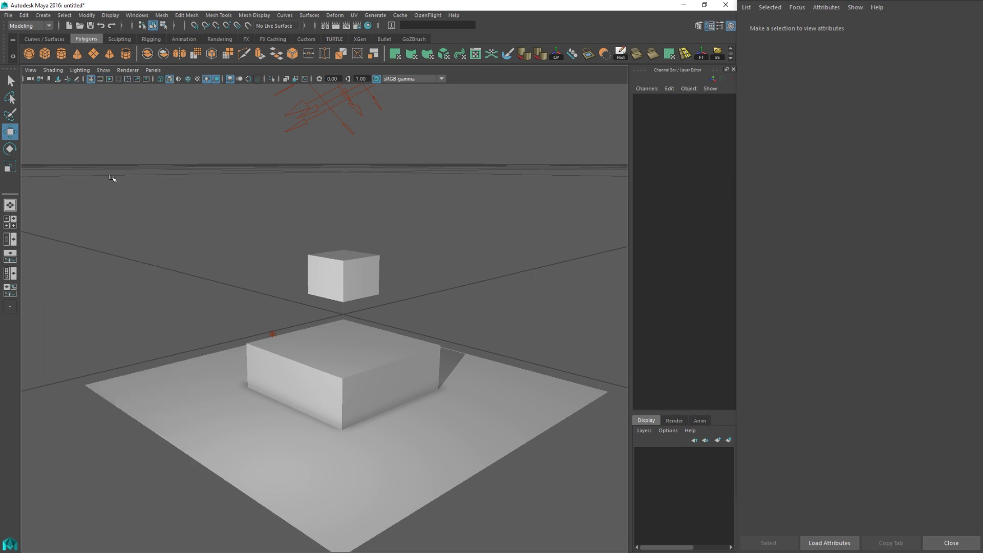
click(103, 70)
click(125, 433)
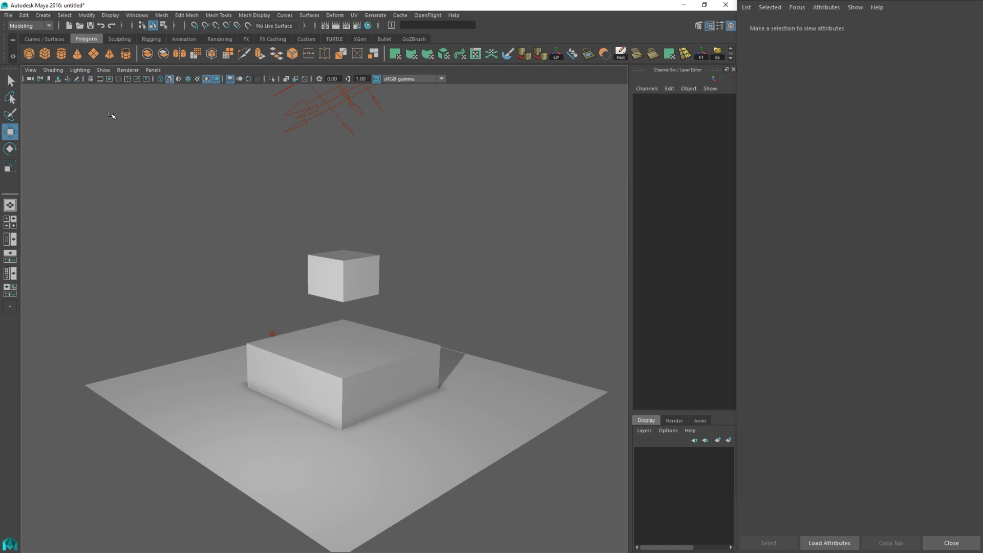
click(103, 71)
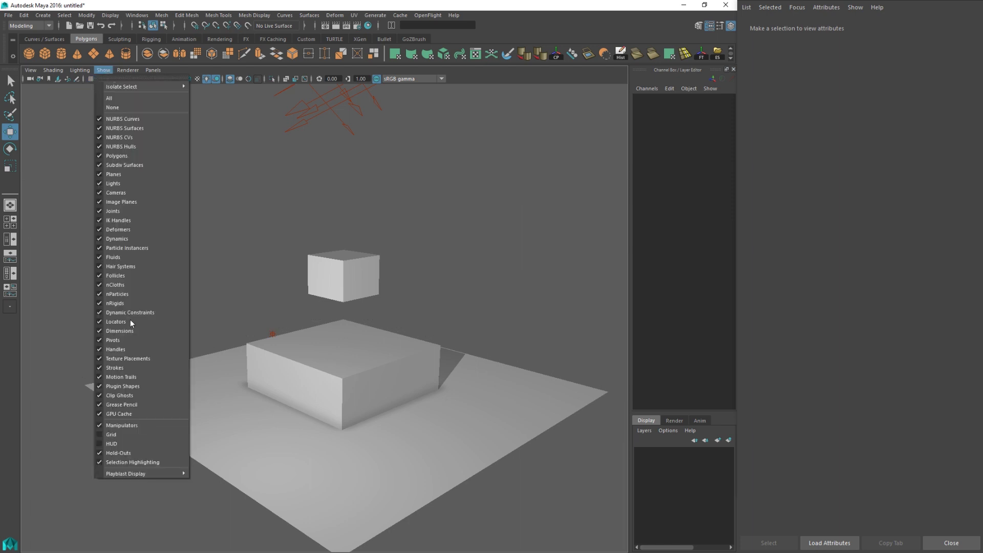
click(100, 426)
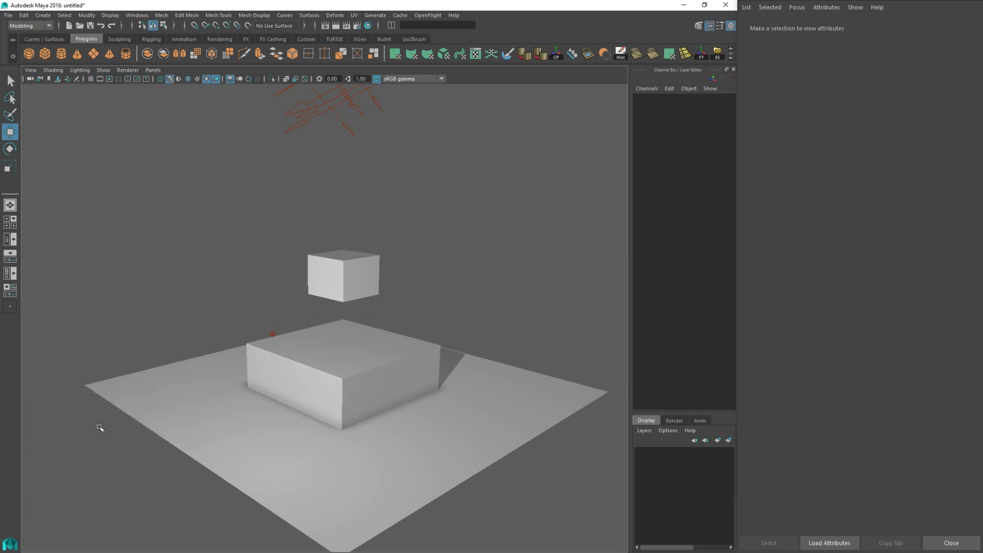
click(119, 69)
mouse_move(111, 69)
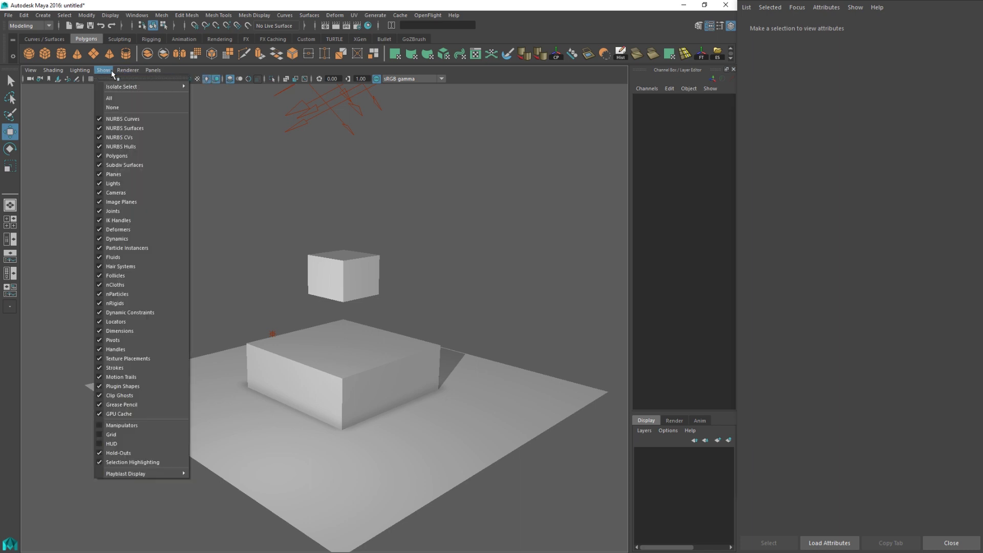
click(102, 425)
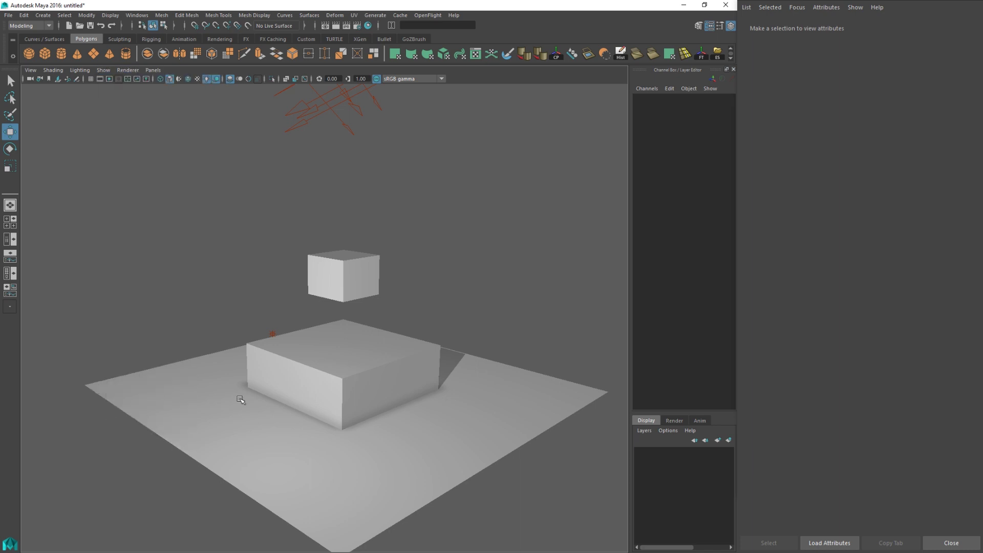
Step: Raise the wide base block slightly to about Y -0.926 and select the small upper block
click(379, 346)
mouse_move(379, 346)
alt+mouse_down()
mouse_move(369, 348)
mouse_move(391, 345)
alt+mouse_up()
drag(342, 293, 345, 290)
alt+drag(423, 323, 415, 320)
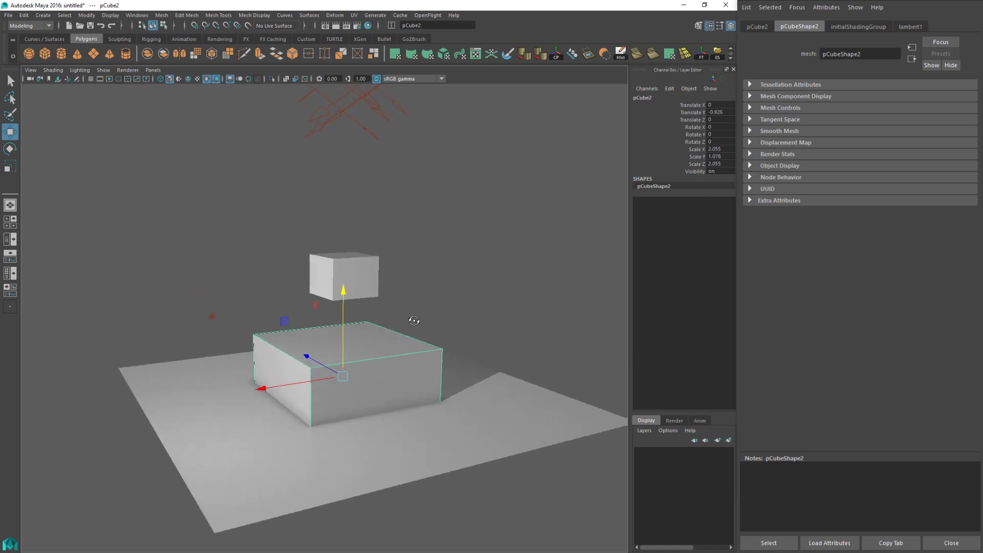
click(360, 276)
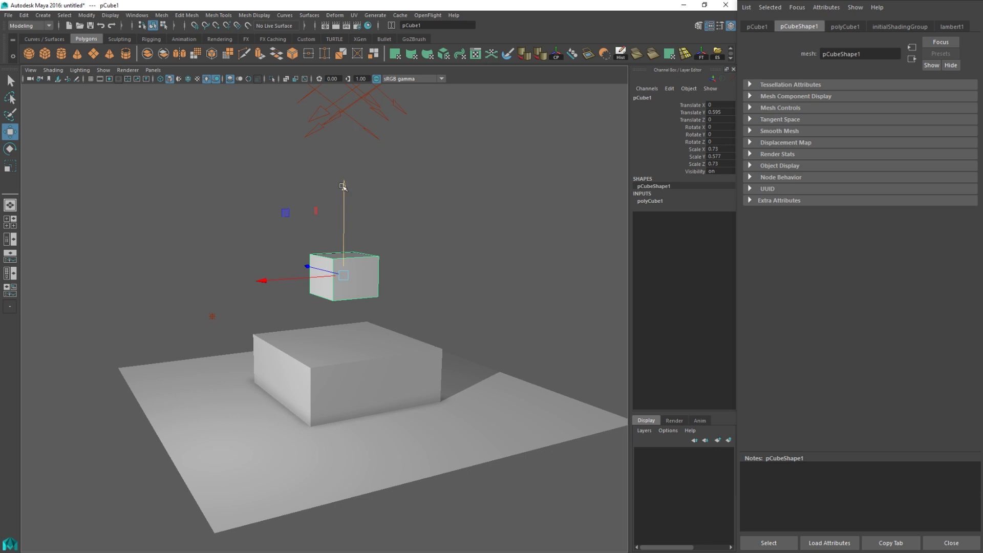
Step: Move the ImageGlass window with the sword-and-pedestal sketch clear of the Maya viewport, and select the wide base block
drag(542, 159, 380, 92)
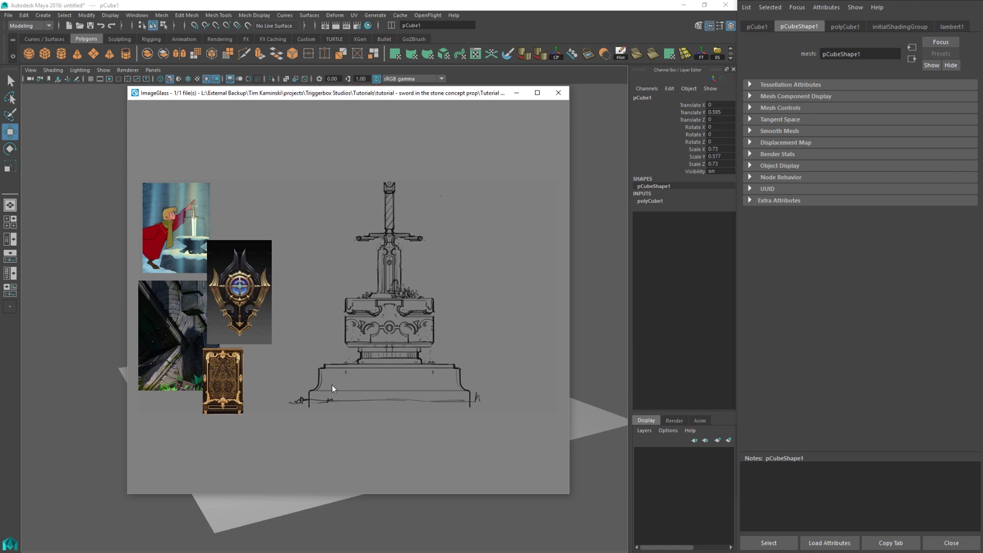
drag(394, 97, 982, 81)
click(347, 352)
alt+drag(425, 358, 364, 340)
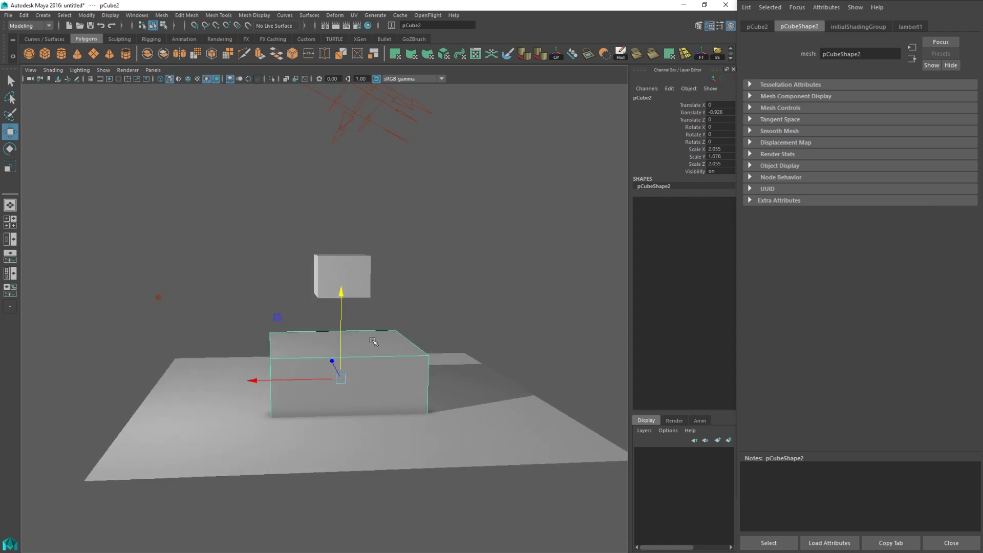
Step: Select the top face of the wide base block, extrude it and scale the new face slightly inward
alt+drag(379, 342, 373, 287)
right_drag(373, 287, 373, 317)
key(F11)
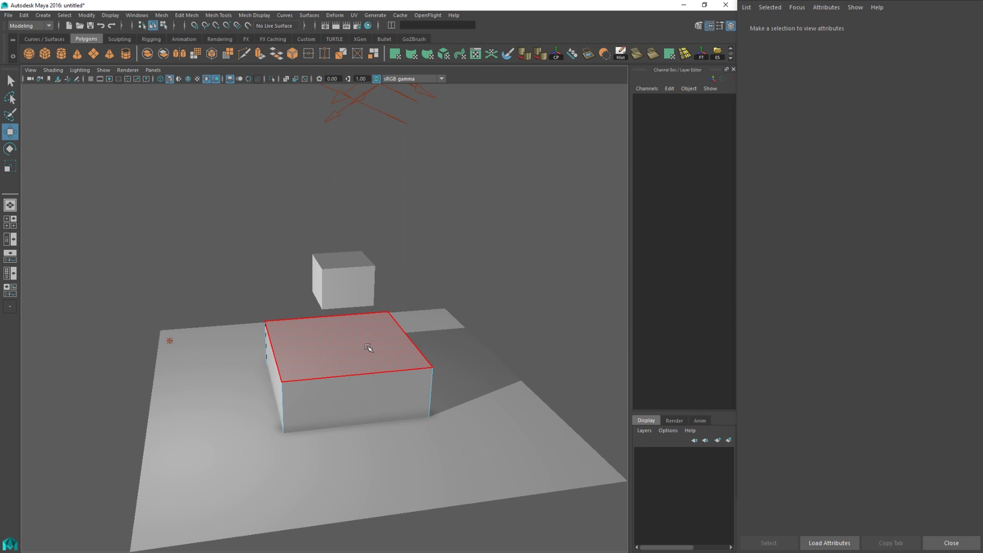
click(365, 346)
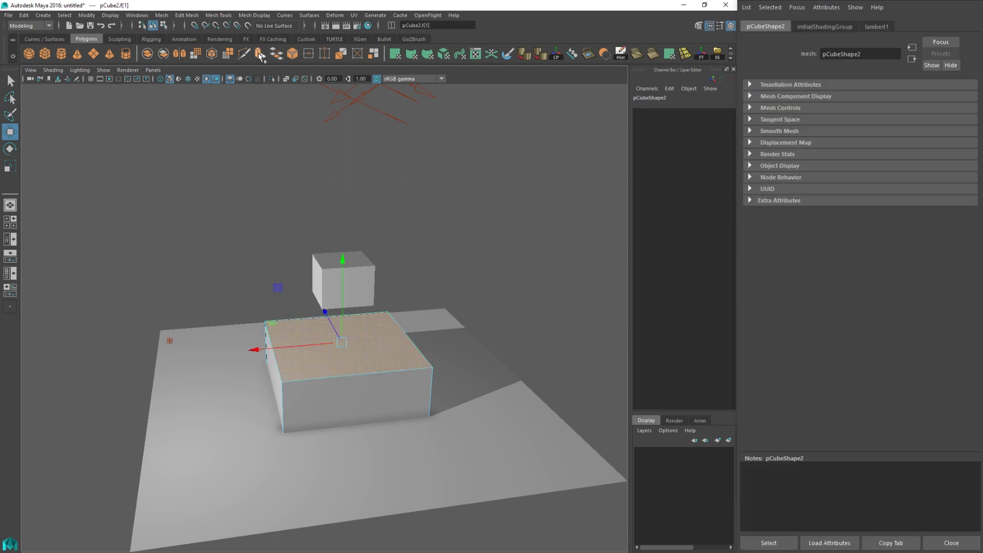
key(ctrl+e)
click(341, 343)
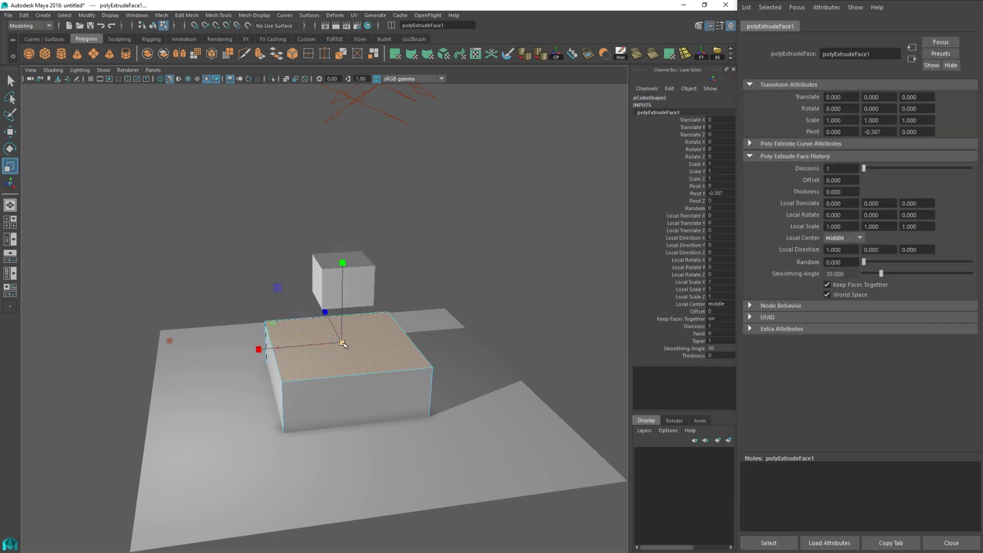
drag(333, 346, 333, 346)
Step: Extrude the inset top face upward by 0.111 to form a thin raised step
key(ctrl+e)
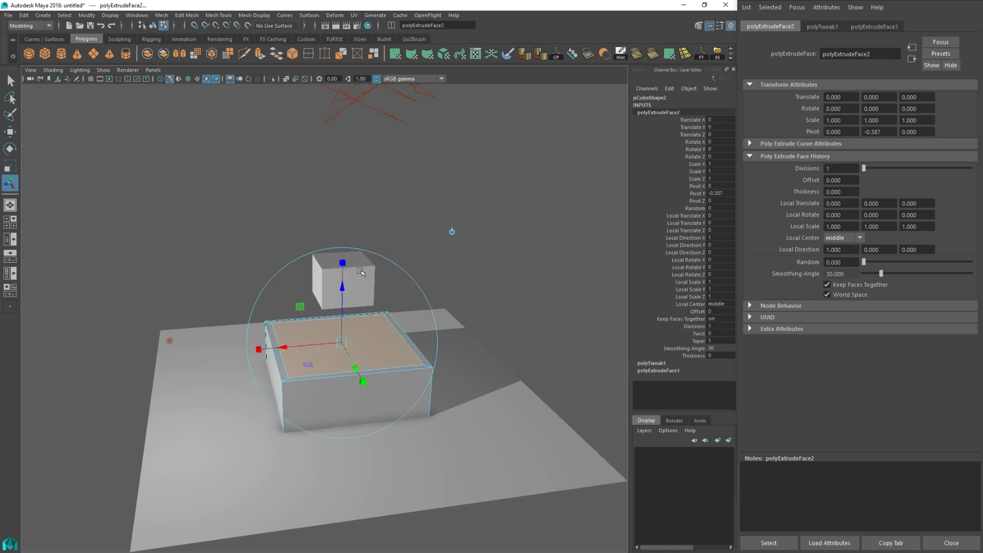
drag(341, 286, 341, 277)
mouse_move(366, 322)
alt+mouse_down()
mouse_move(361, 309)
mouse_move(358, 318)
alt+mouse_up()
key(q)
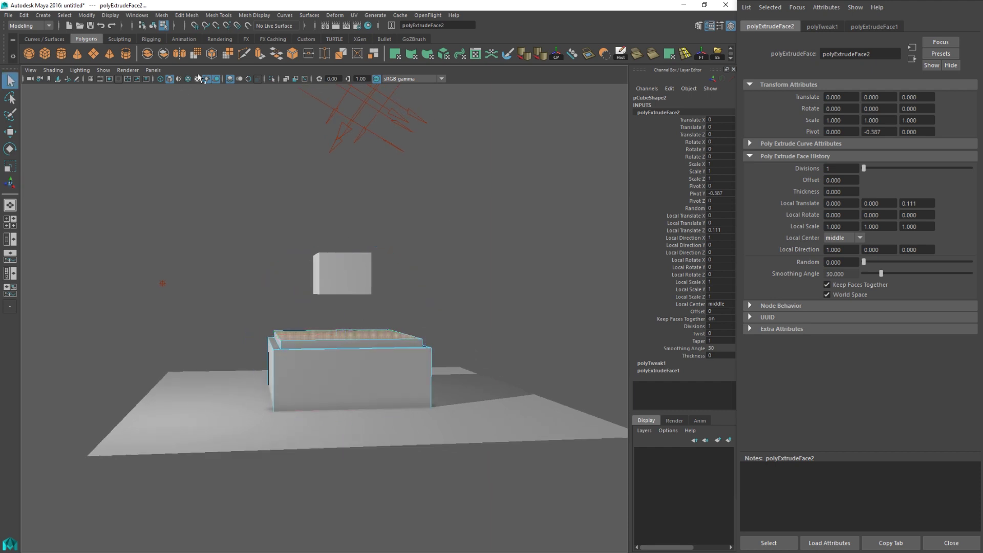
Step: Insert a horizontal edge loop around the lower part of the base block's sides with Multi-Cut
click(243, 56)
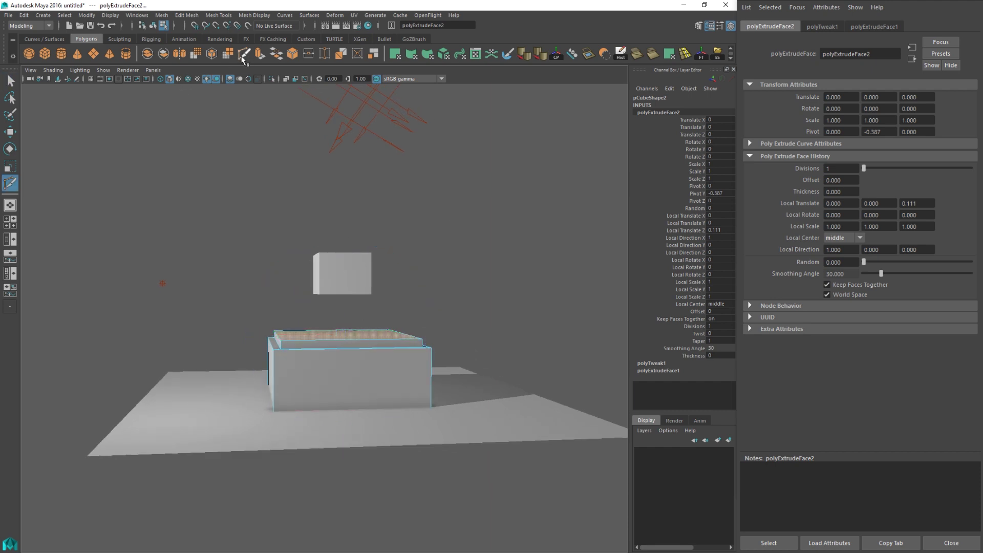
ctrl+click(275, 390)
alt+drag(393, 387, 408, 373)
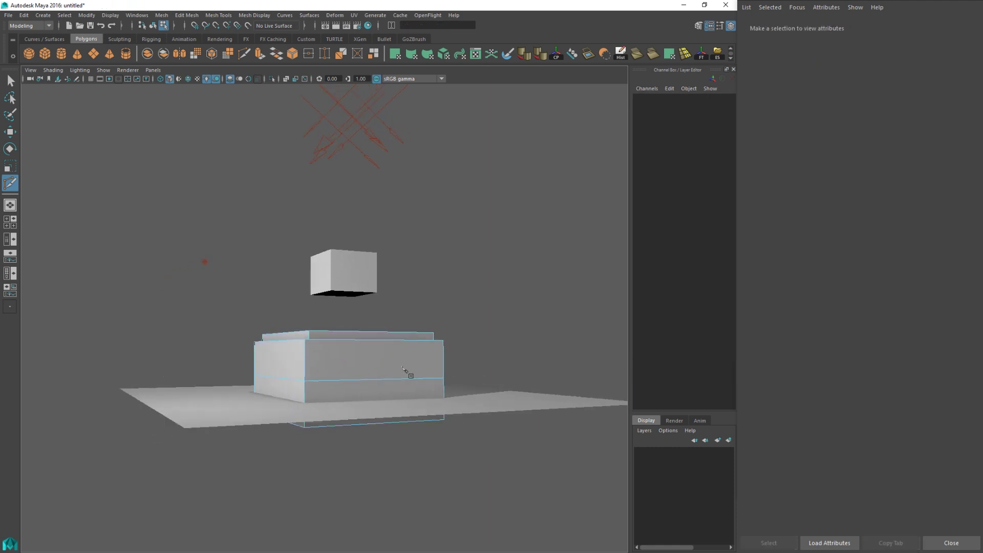
key(q)
Step: Select the ring of side faces below the new edge loop and scale it outward to flare the base
click(337, 391)
alt+drag(285, 392, 327, 401)
click(327, 400)
double_click(327, 401)
key(r)
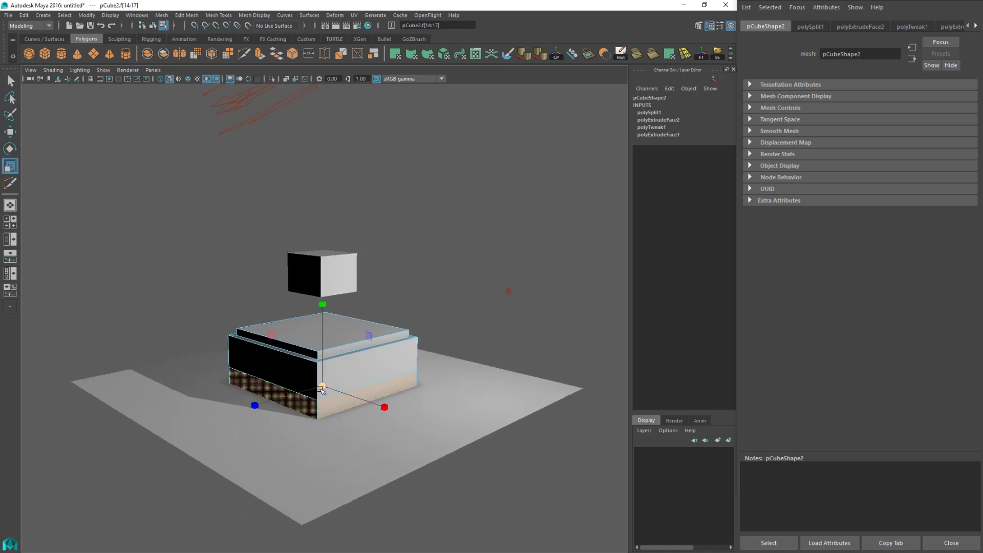
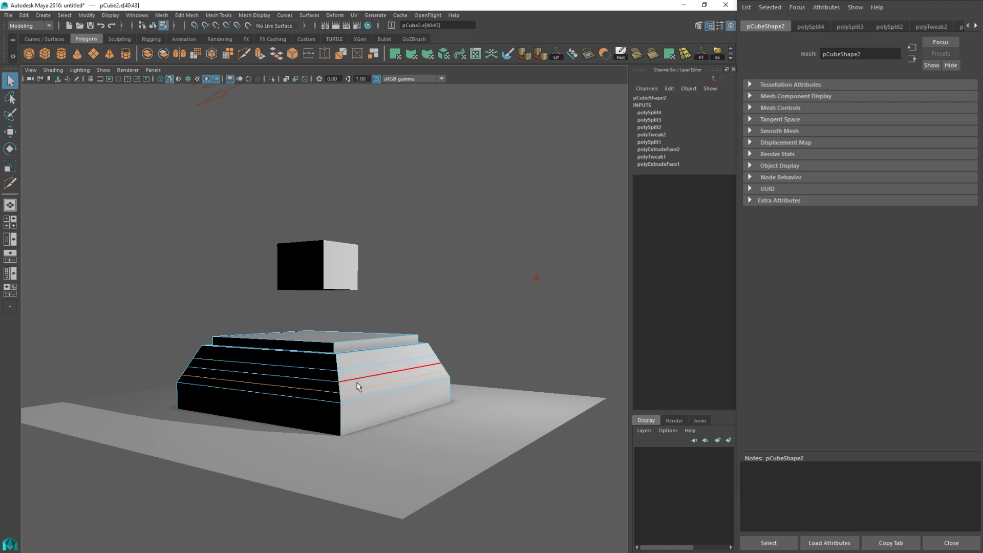
Step: Try soft selection on the selected edge loop of the sloped sides, and switch the base to vertex mode
key(b)
alt+drag(364, 379, 352, 377)
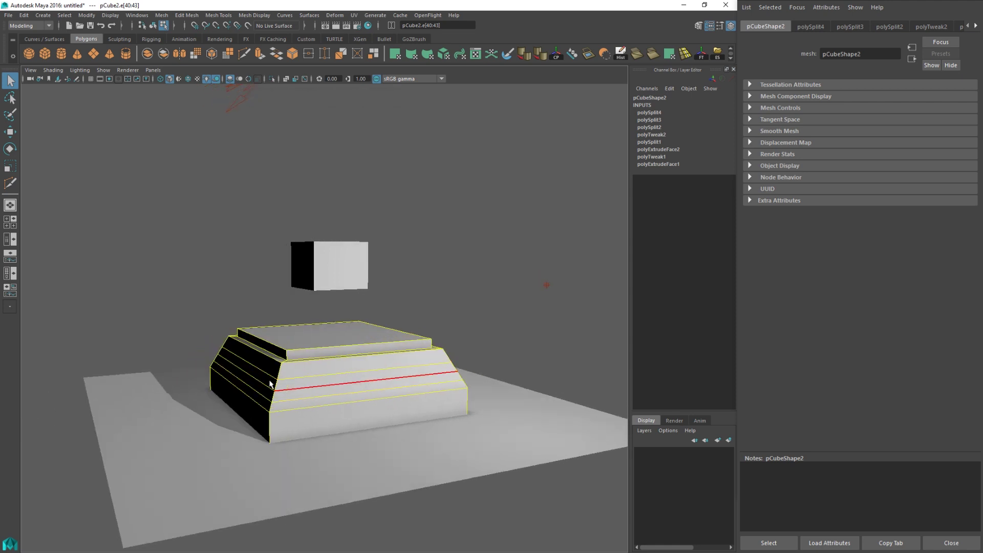
scroll(354, 362, down, 5)
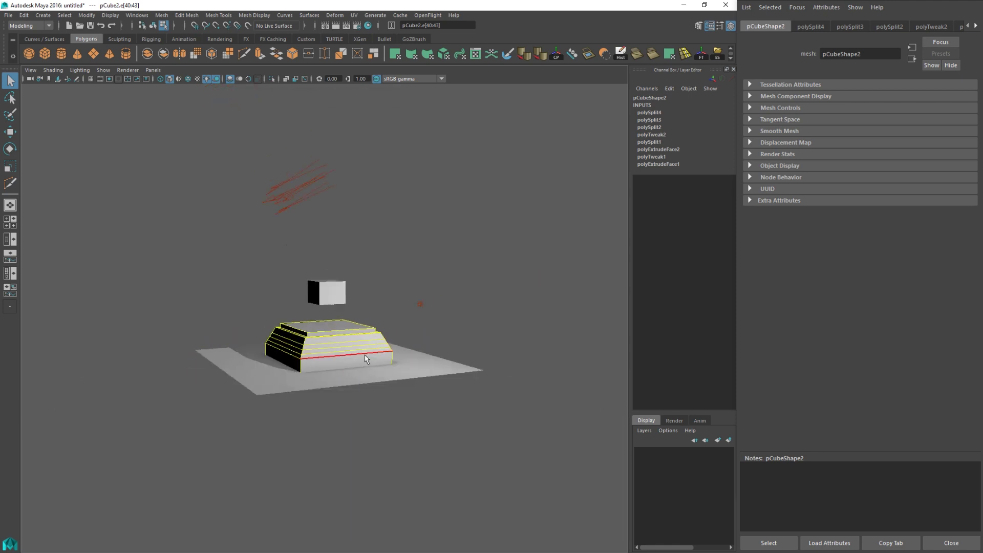
scroll(337, 354, down, 5)
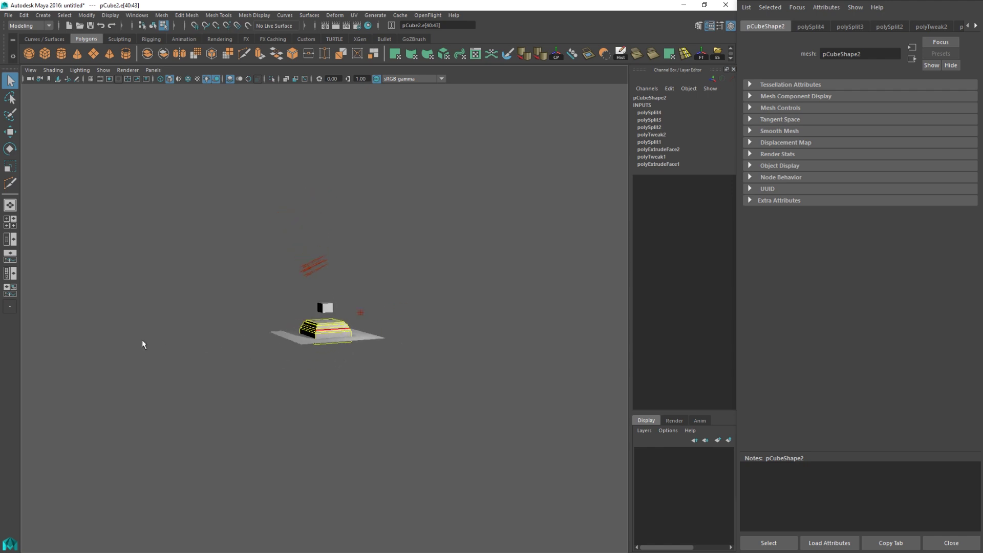
scroll(307, 343, down, 5)
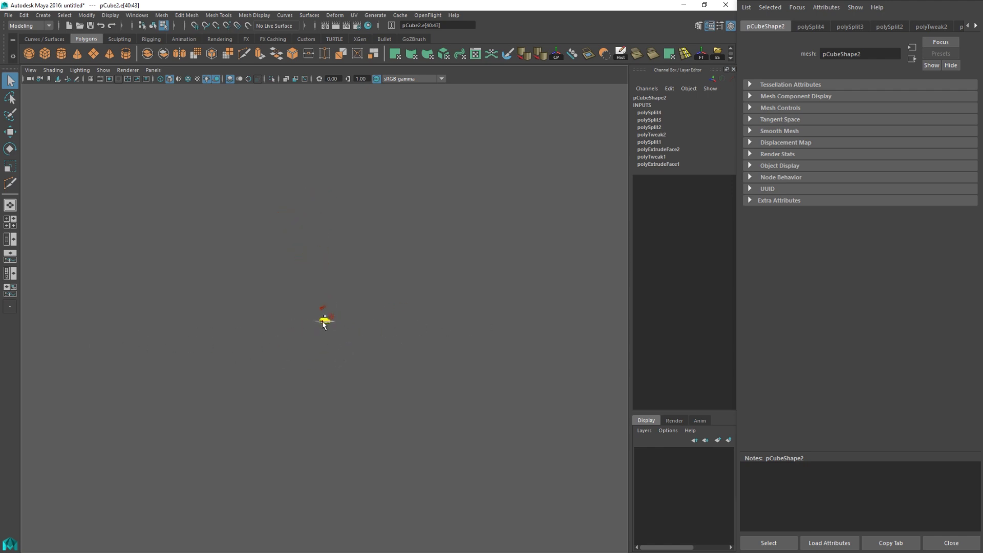
scroll(337, 344, up, 5)
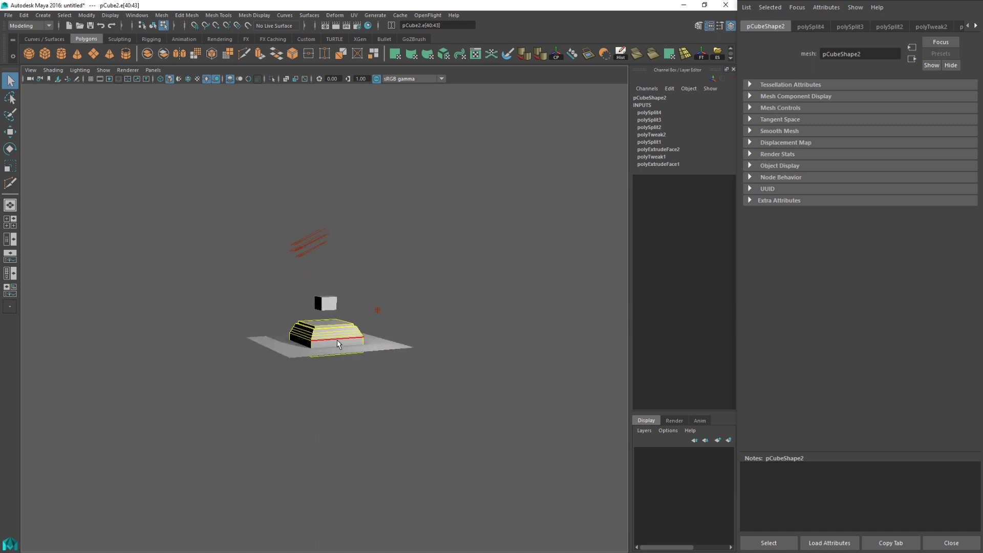
right_drag(168, 348, 124, 352)
alt+drag(332, 310, 335, 329)
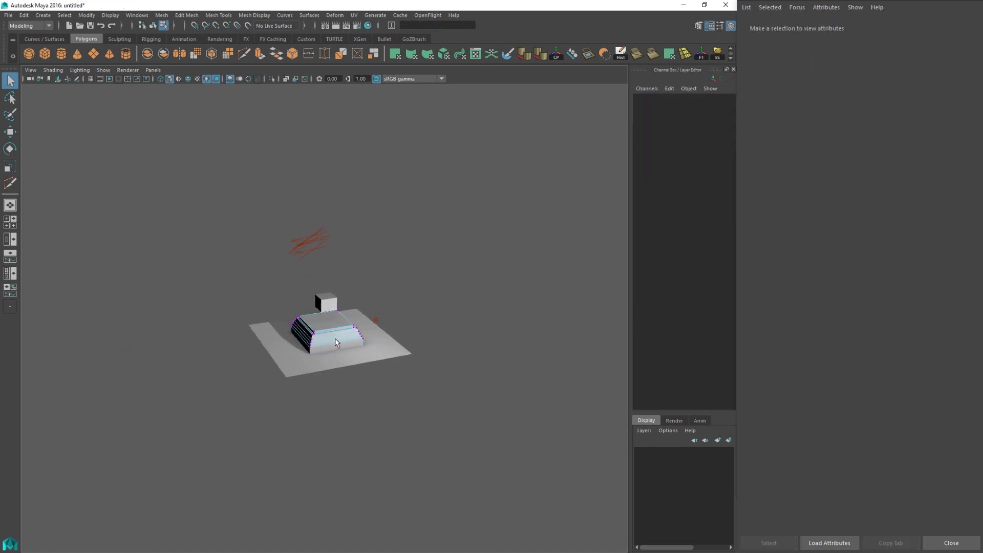
scroll(333, 344, up, 5)
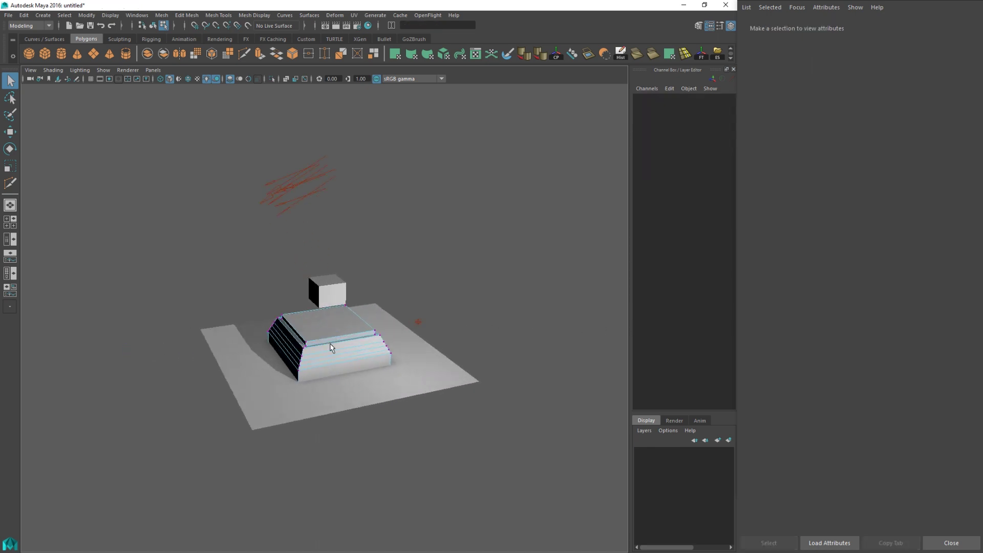
Step: Return to edge mode, select the middle edge loop of the sloped sides and try soft selection on it
right_click(285, 343)
click(293, 263)
double_click(294, 356)
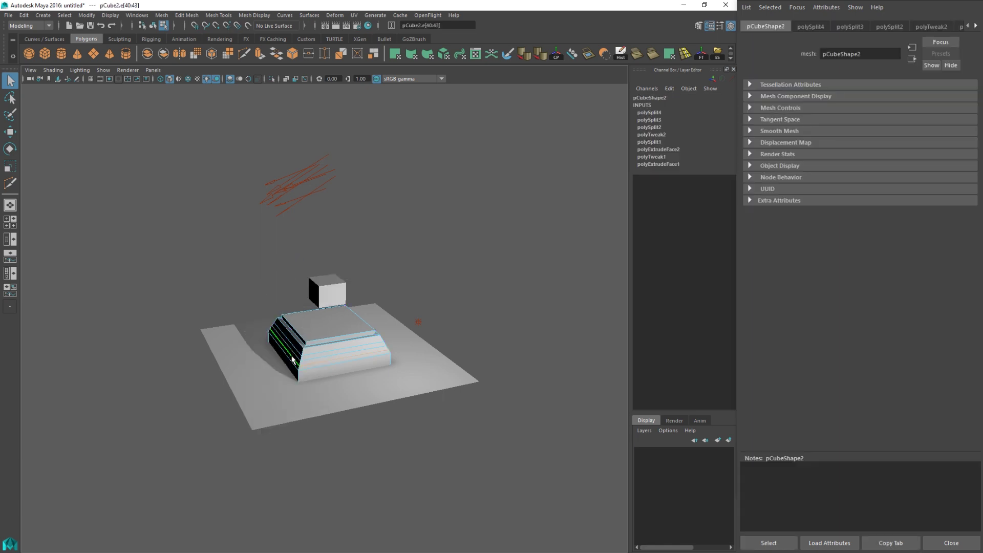
alt+drag(312, 361, 327, 346)
key(b)
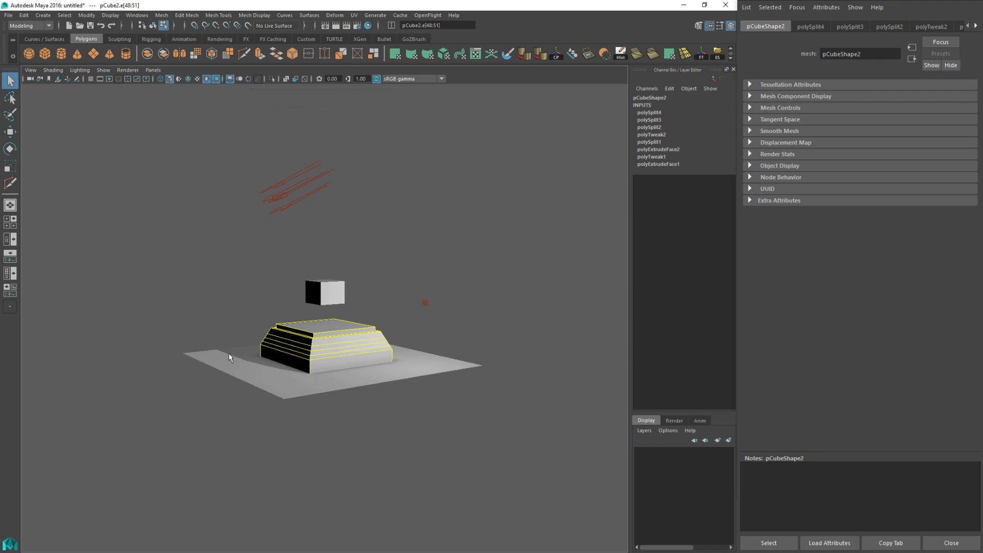
scroll(343, 354, down, 6)
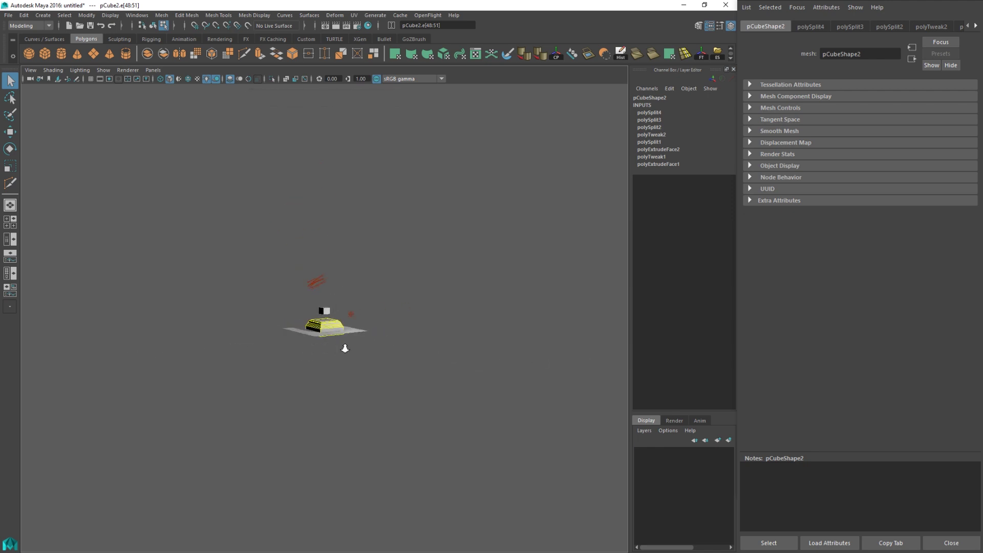
scroll(344, 345, up, 4)
Step: Return the base to object mode, duplicate it and enlarge the copy to scale 42.517, 22.296, 42.517
right_drag(326, 333, 370, 278)
click(370, 277)
scroll(332, 327, down, 5)
click(332, 327)
key(w)
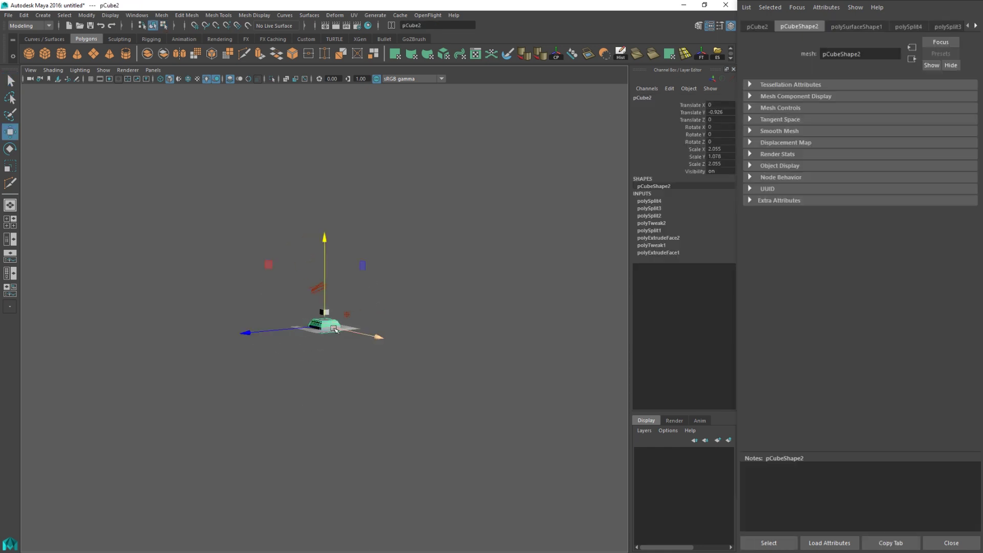
key(ctrl+d)
key(r)
drag(324, 324, 559, 287)
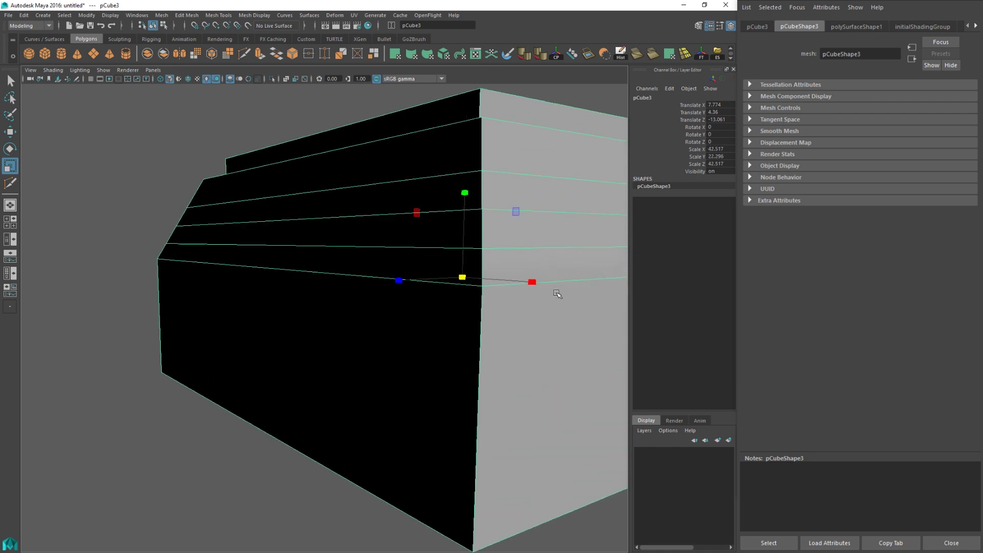
Step: Try adjusting the soft-selection falloff on the enlarged copy's middle edge loop, and remove the copy
scroll(452, 313, down, 4)
scroll(472, 296, up, 3)
right_drag(440, 301, 446, 252)
click(440, 285)
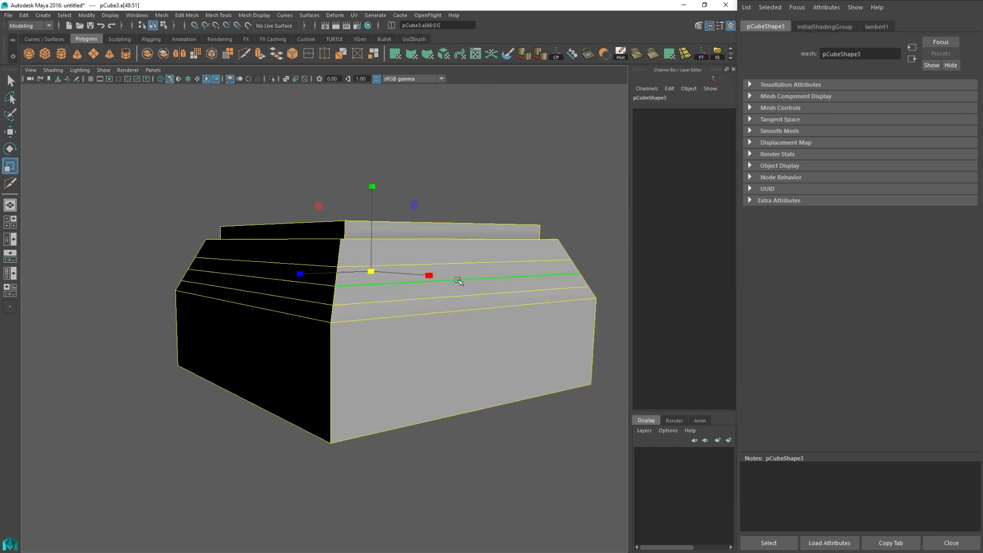
key(b)
drag(370, 295, 6, 318)
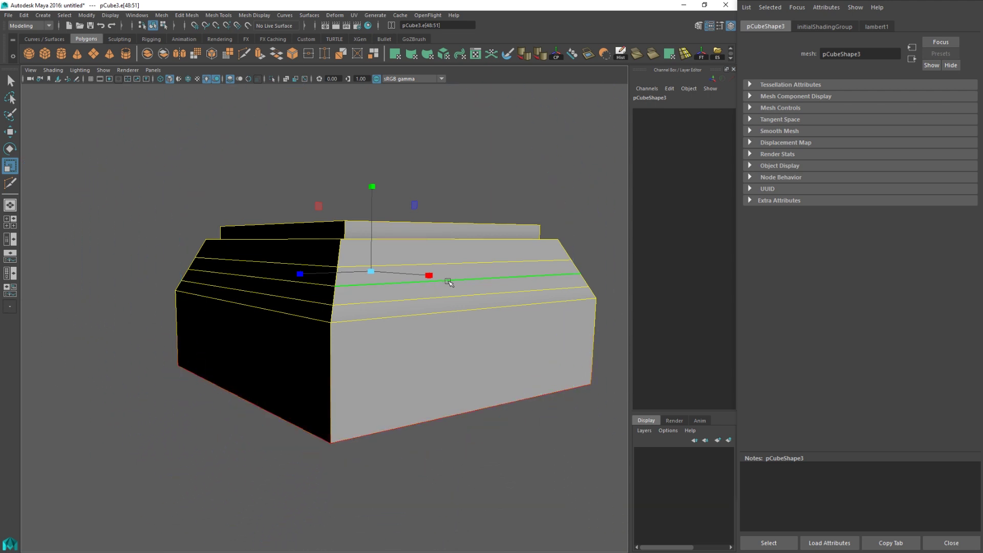
key(b)
drag(448, 283, 266, 305)
key(q)
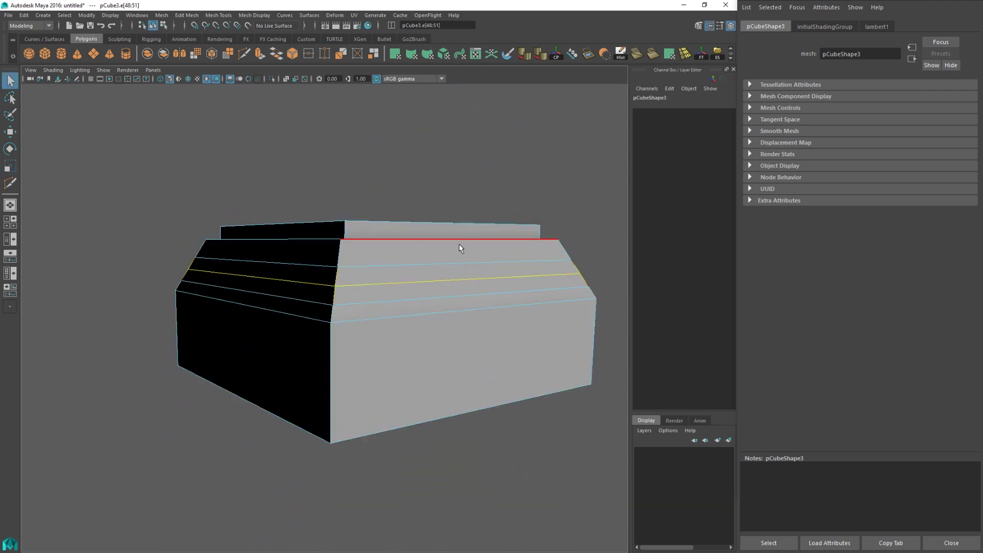
right_drag(460, 244, 484, 232)
click(467, 259)
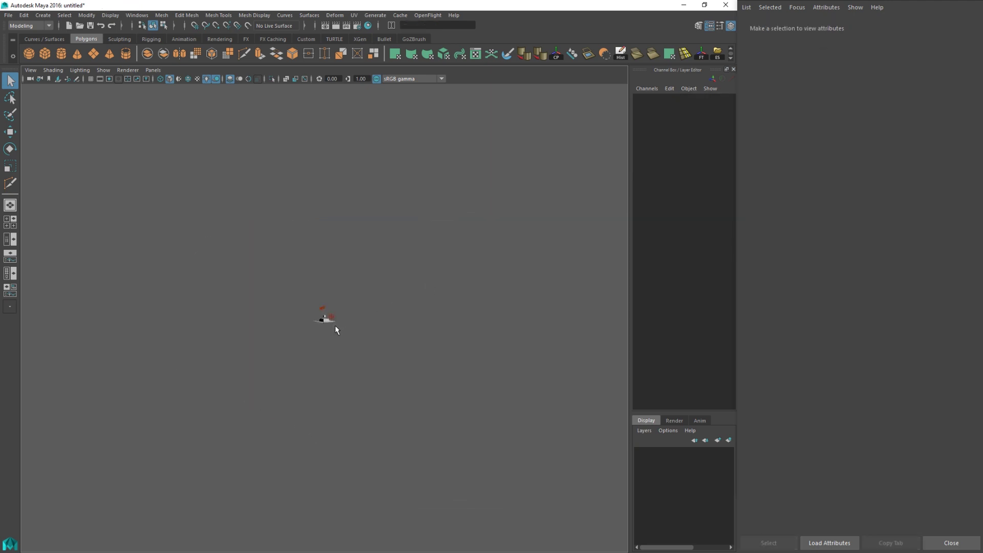
Step: Frame the original base, select the lowest inserted edge loop on its slope and reduce the soft-selection falloff radius
click(325, 321)
key(f)
right_drag(327, 321, 325, 262)
click(311, 327)
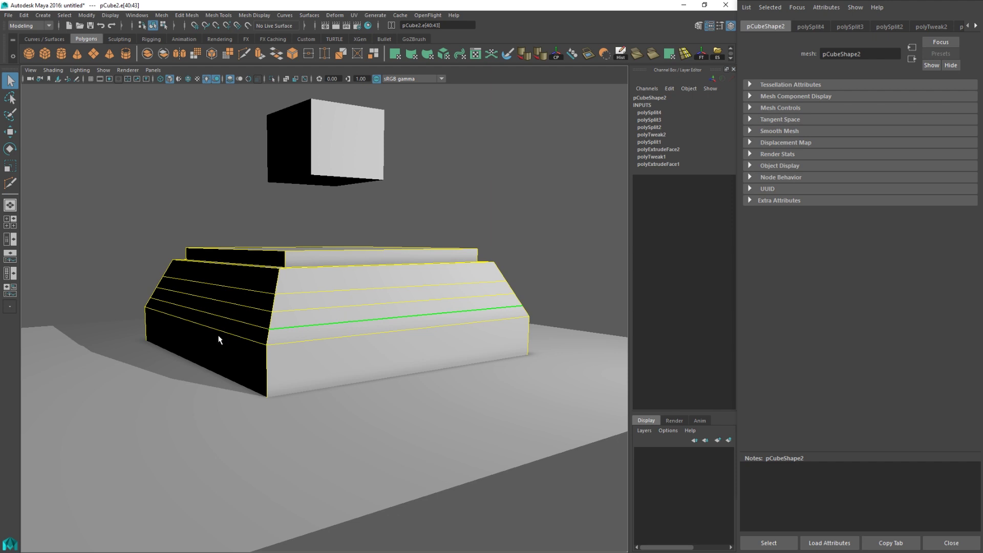
key(e)
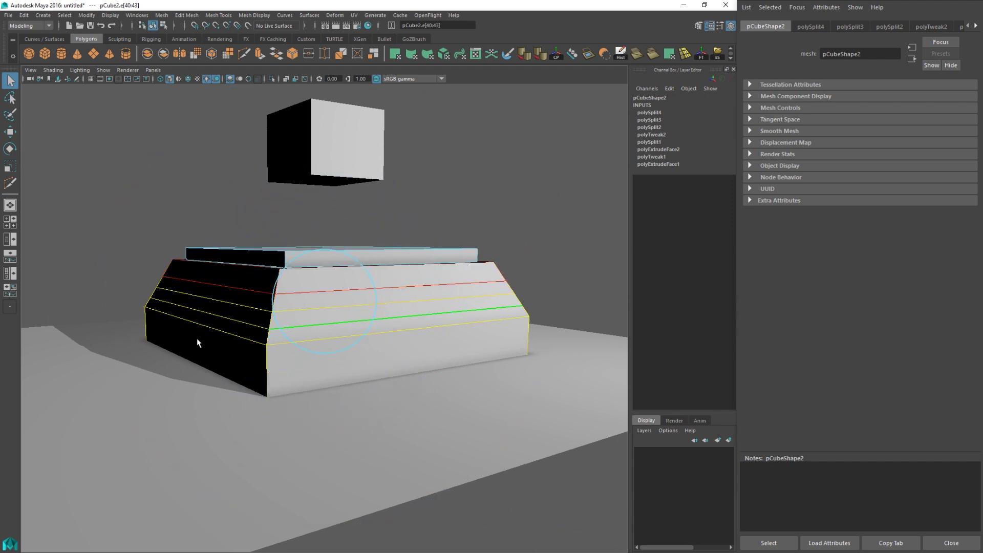
drag(197, 339, 191, 338)
drag(423, 307, 384, 314)
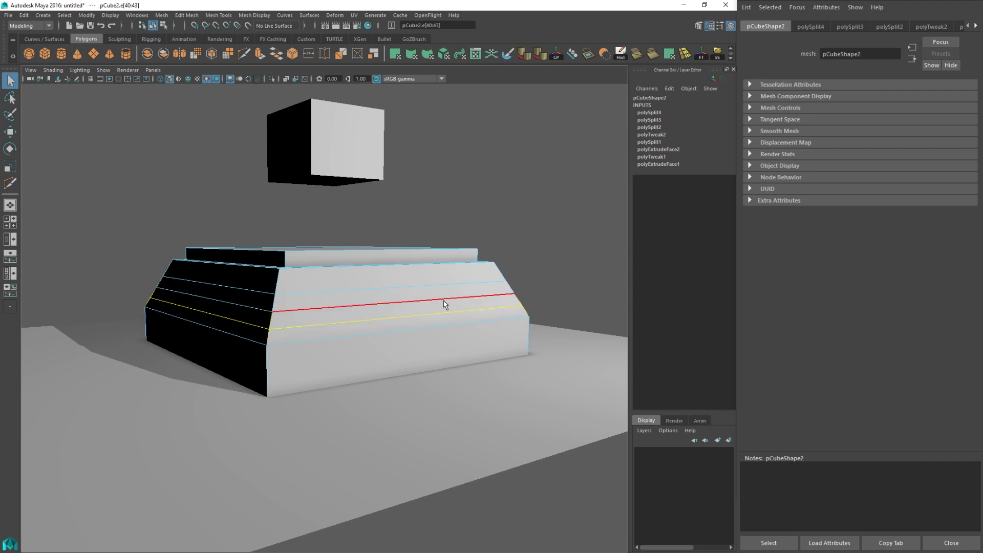
Step: Select the middle edge loop of the slope and scale it inward with soft selection to curve the base profile
double_click(306, 309)
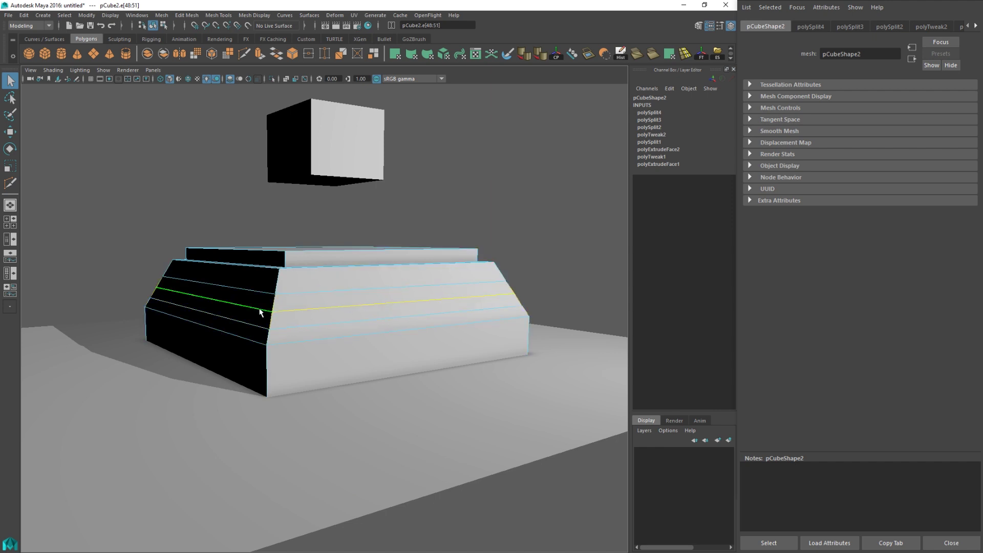
key(b)
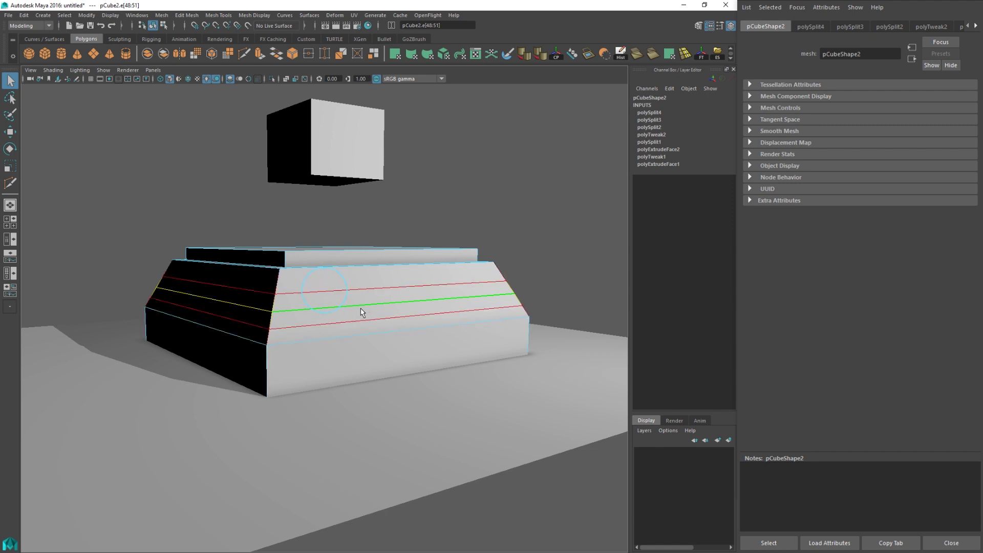
key(r)
mouse_move(325, 289)
mouse_down()
mouse_move(316, 296)
mouse_move(341, 293)
mouse_move(314, 295)
mouse_up()
key(ctrl+z)
key(b)
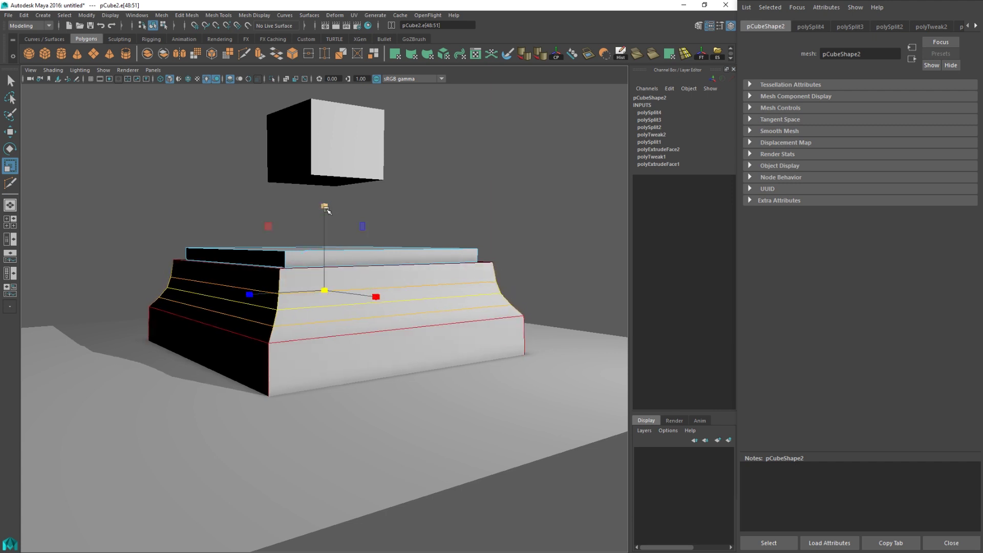
Step: Compress the soft-selected middle loops vertically and move them down toward the lower slab
mouse_move(325, 207)
mouse_down()
mouse_move(326, 221)
mouse_move(324, 213)
mouse_up()
key(w)
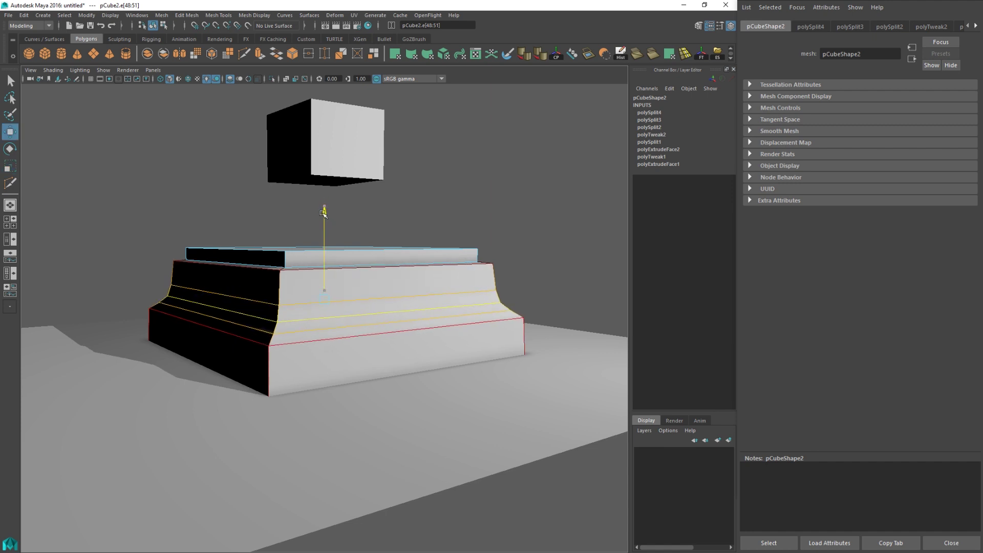
key(q)
Step: Turn off soft selection and select the three inserted edge loops running around the base's curved slope
alt+drag(301, 305, 417, 303)
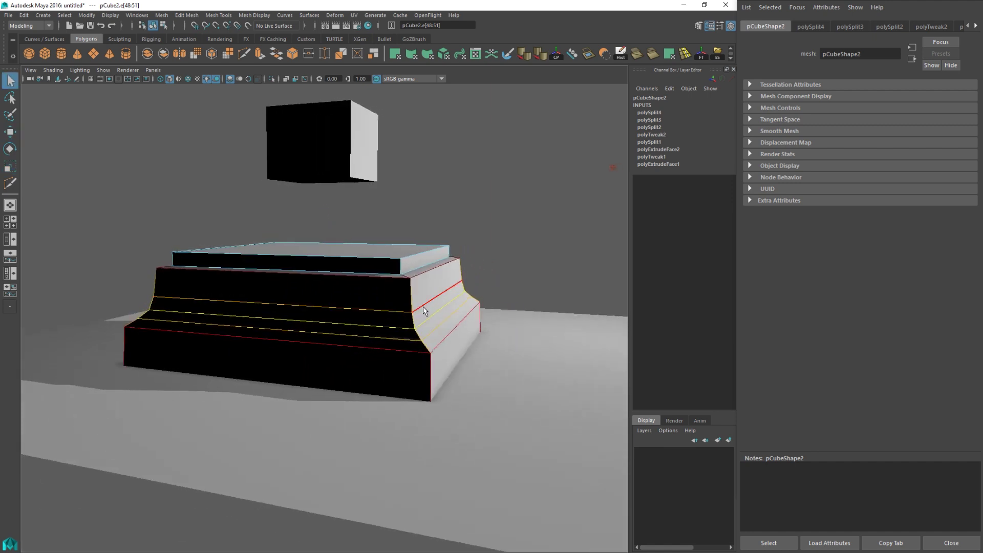
right_drag(423, 287, 463, 279)
alt+drag(543, 274, 420, 269)
click(241, 322)
alt+drag(237, 323, 320, 331)
right_drag(304, 287, 310, 270)
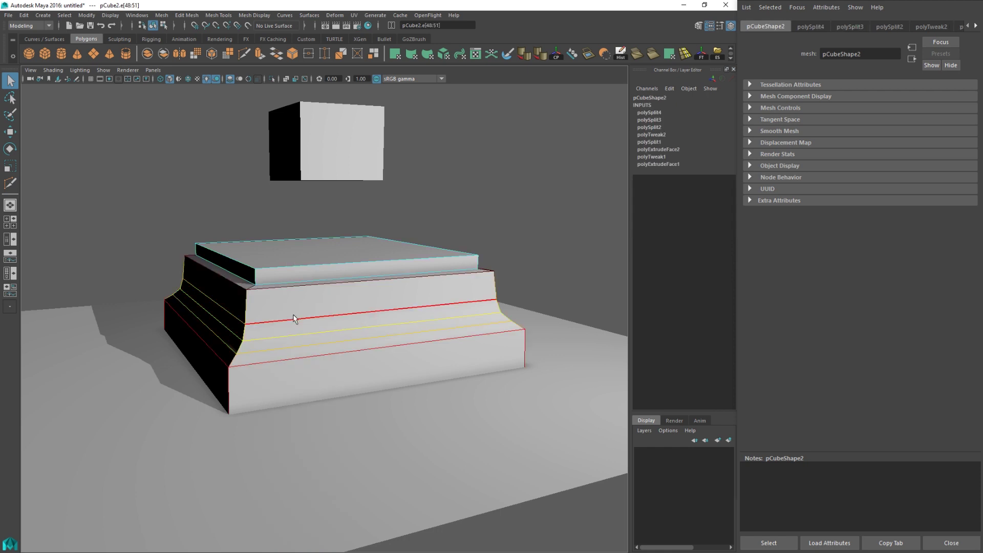
double_click(294, 321)
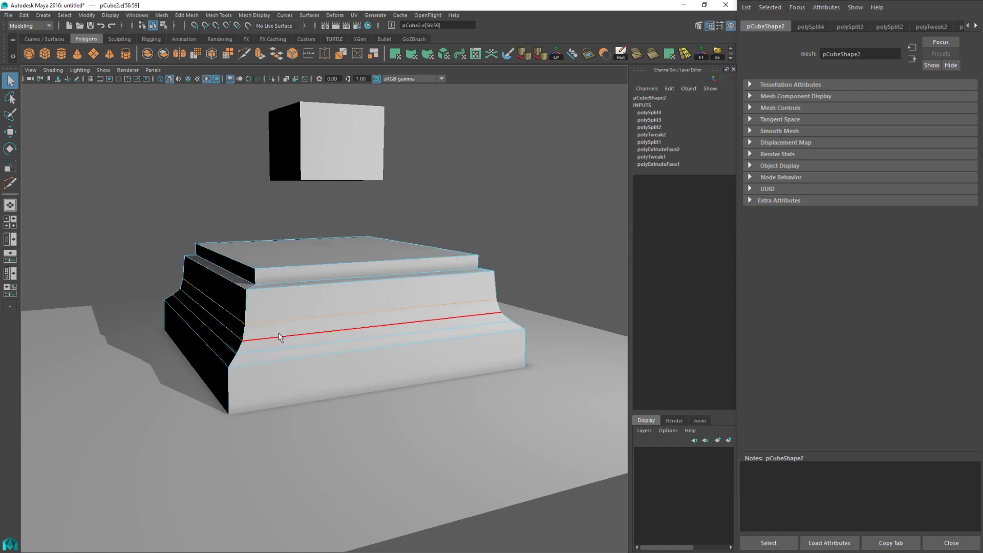
double_click(281, 353)
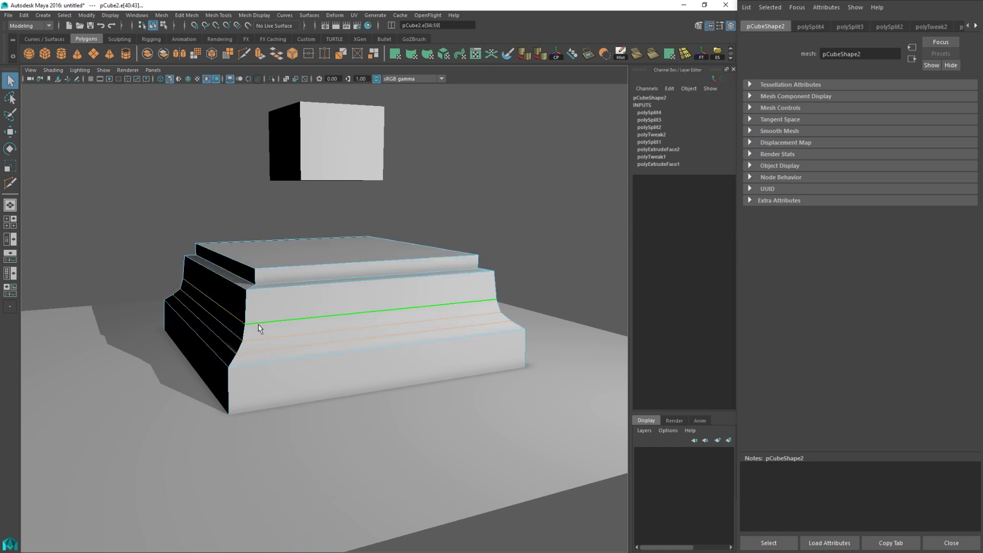
mouse_move(256, 326)
alt+mouse_down()
mouse_move(193, 329)
mouse_move(258, 330)
alt+mouse_up()
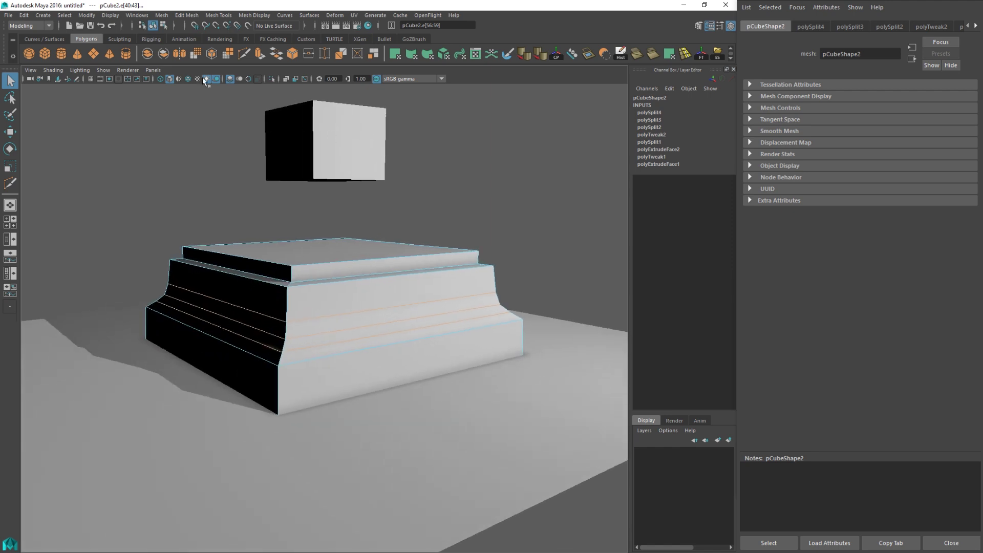
Step: Soften the normals of the selected edge loops on the slope with Soften Edge
click(160, 16)
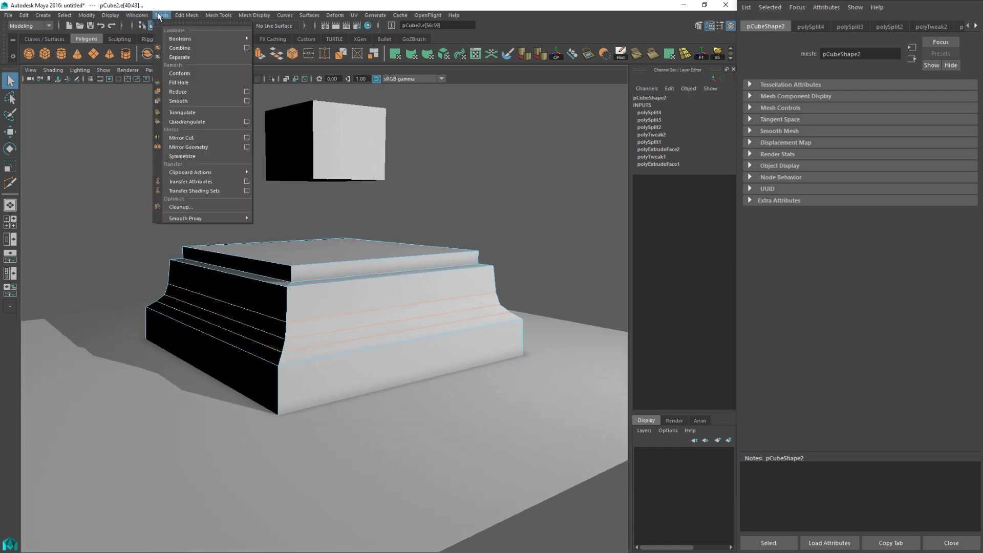
mouse_move(179, 19)
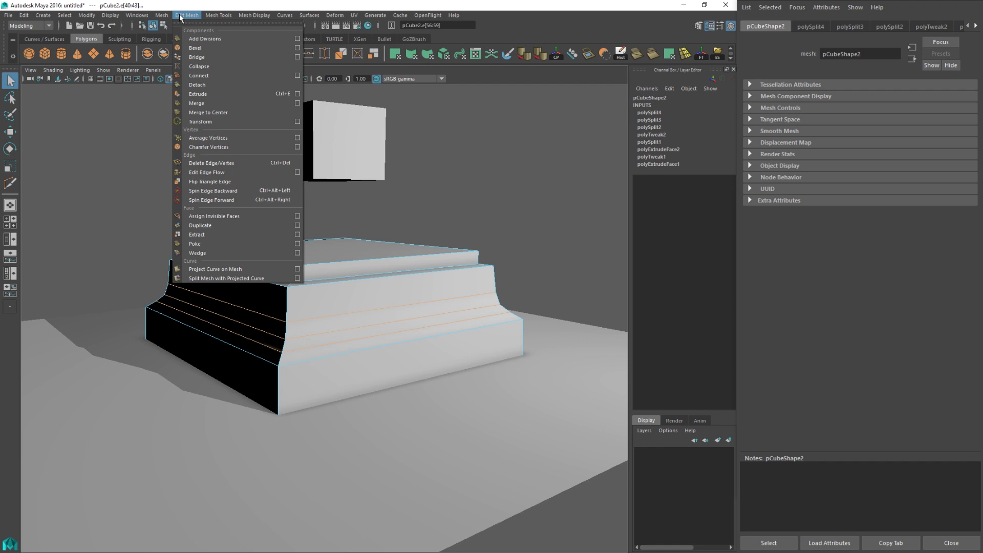
click(179, 18)
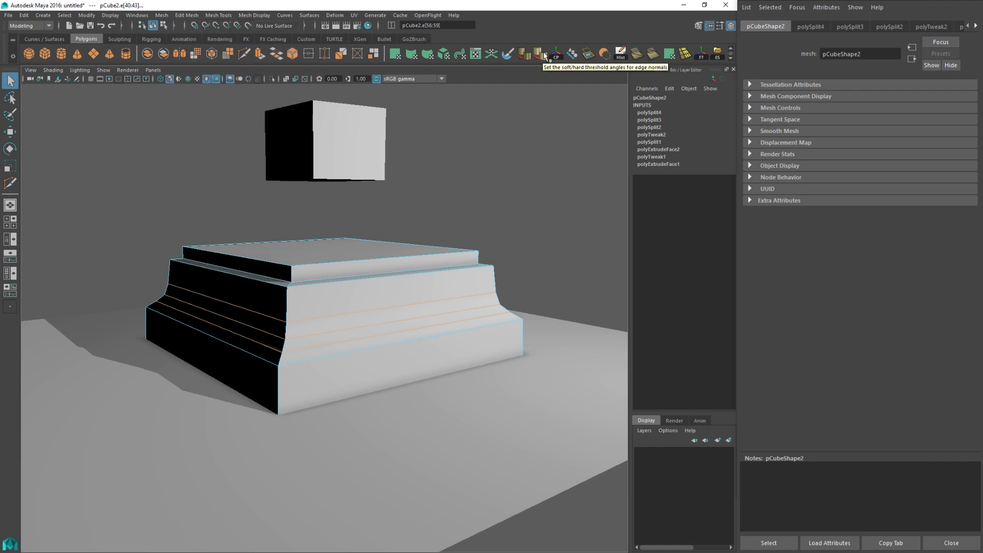
click(263, 15)
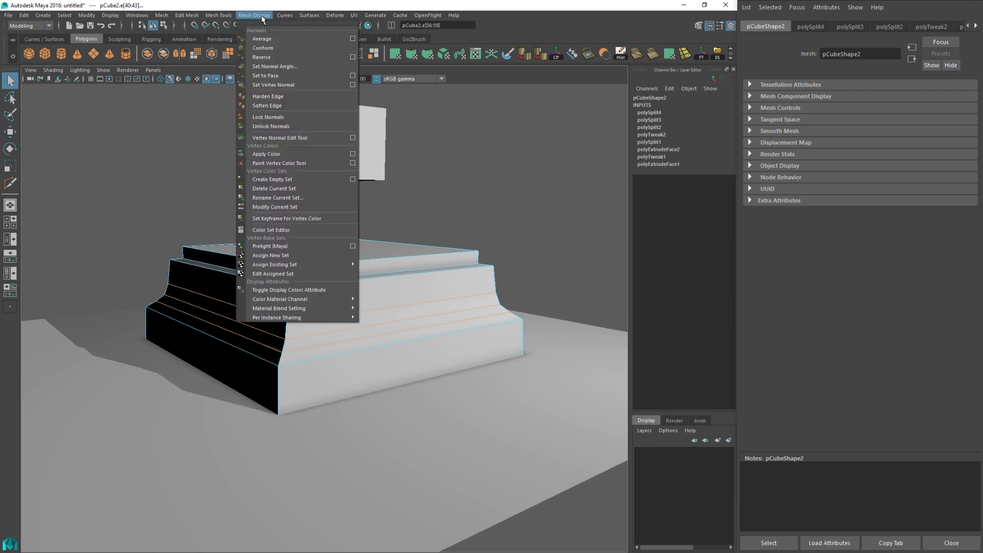
click(265, 105)
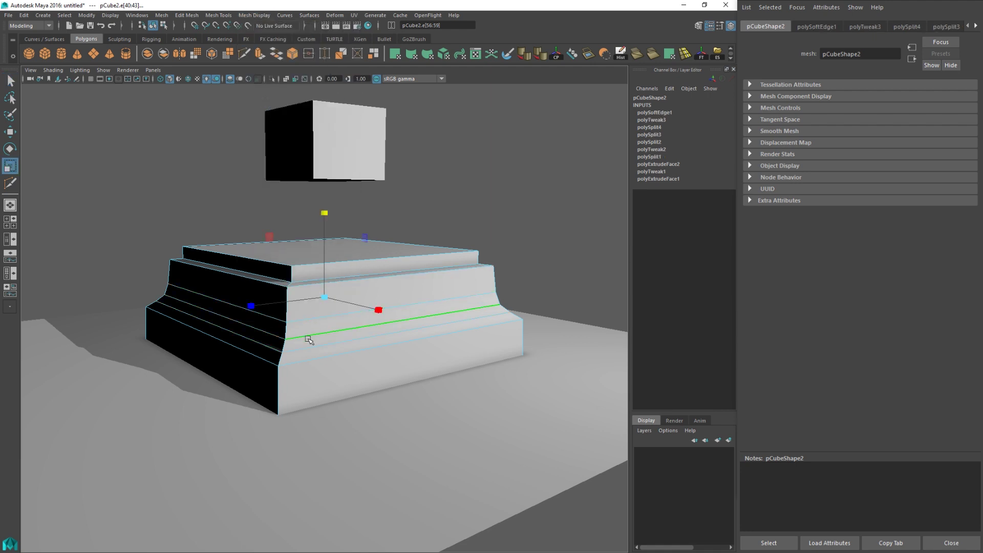
Step: Harden the edge loop where the slope meets the lower slab and clear the selection
double_click(305, 362)
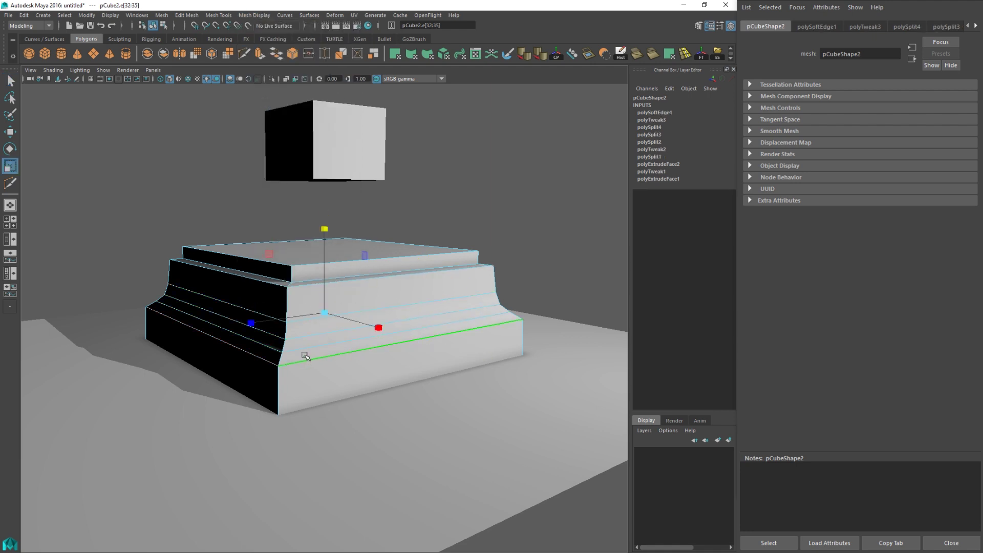
click(254, 15)
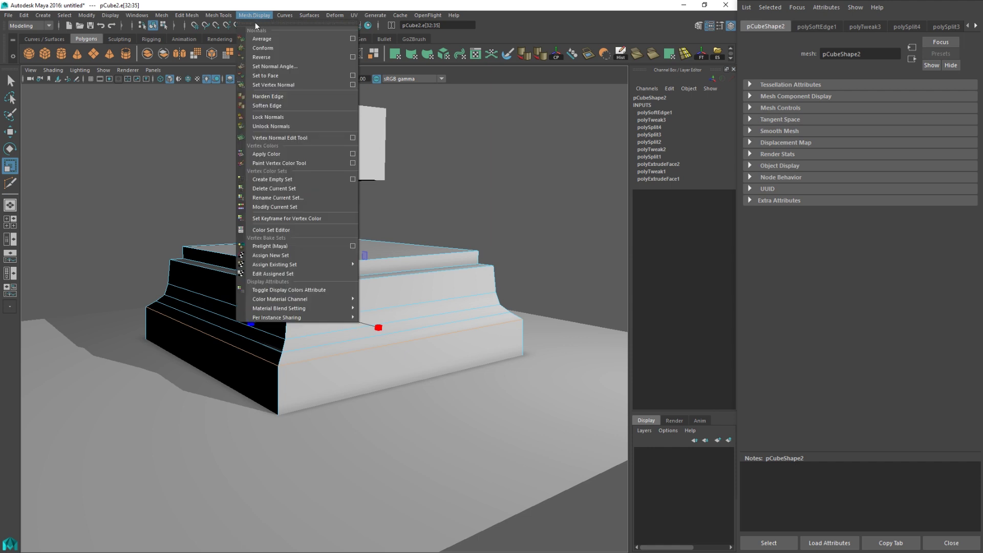
click(271, 97)
click(537, 239)
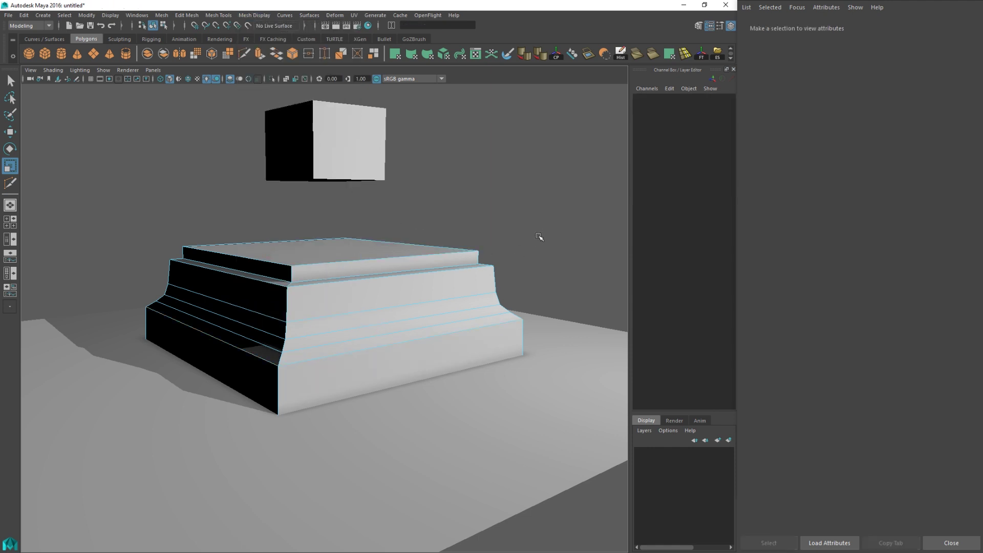
Step: Insert two more edge loops with Multi-Cut on the base's slope, one above and one below the middle loop
right_drag(451, 277, 552, 224)
alt+drag(551, 224, 456, 238)
alt+drag(369, 357, 419, 321)
click(355, 336)
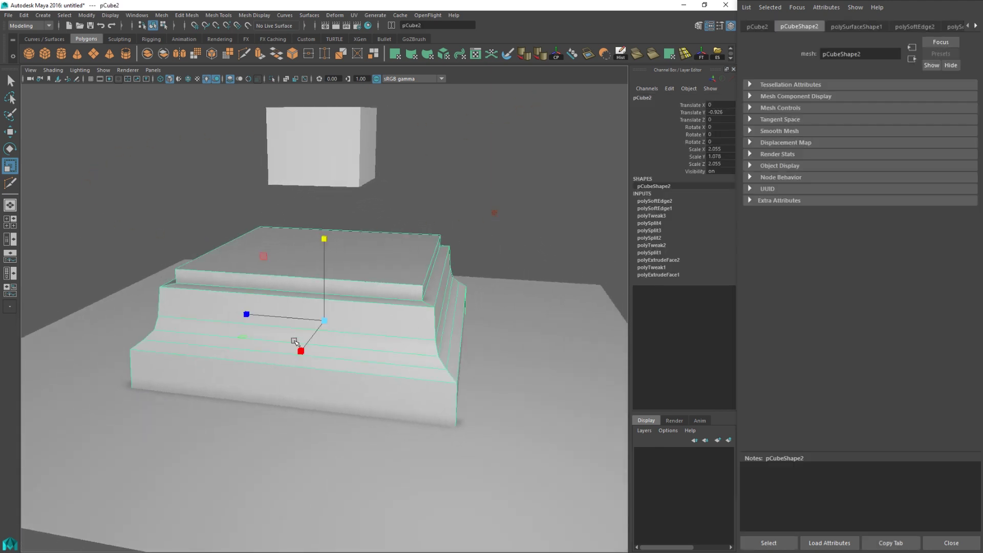
scroll(358, 297, up, 5)
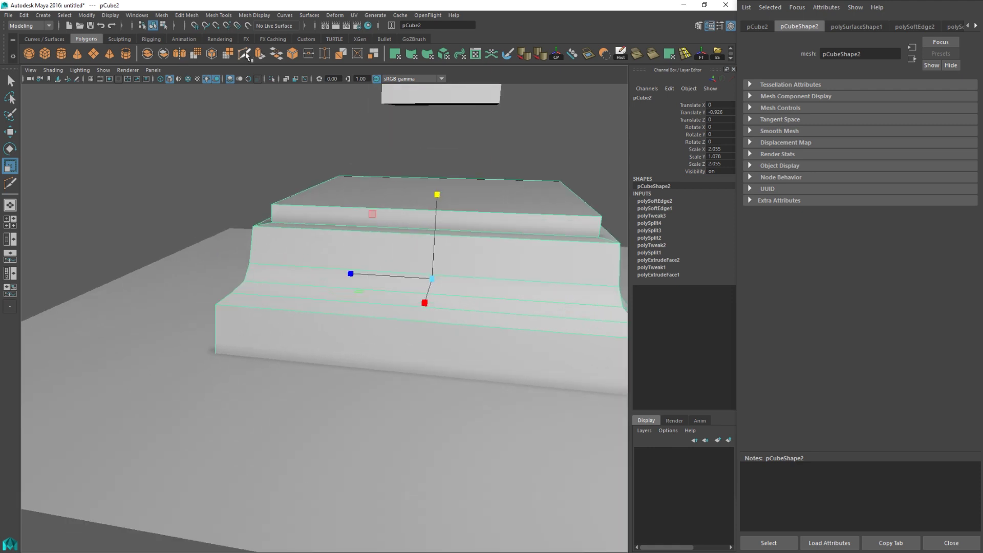
click(245, 54)
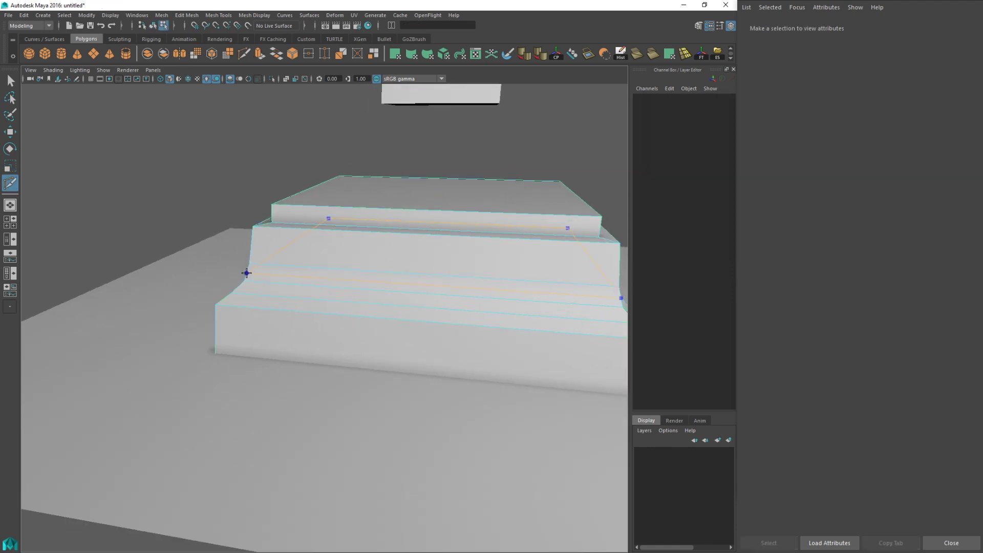
ctrl+click(237, 286)
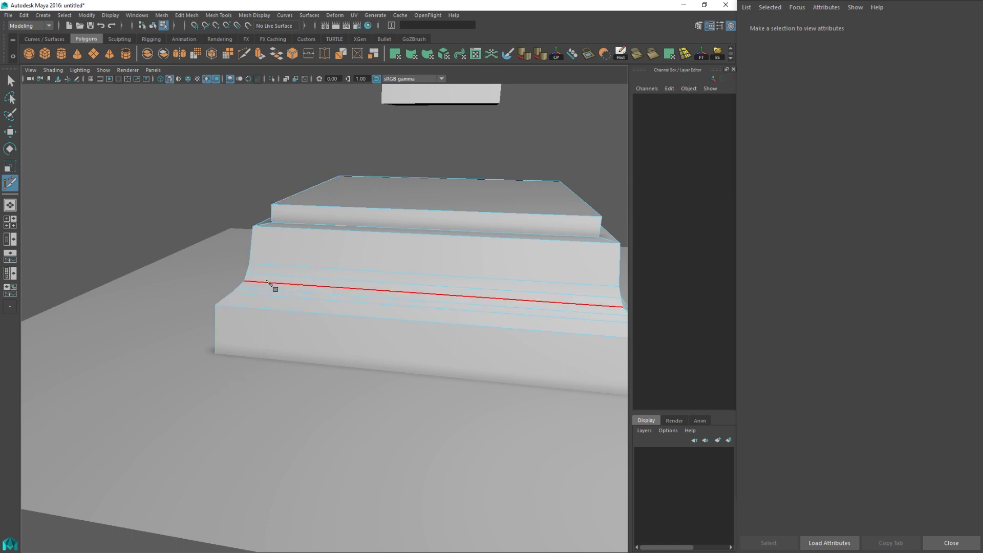
scroll(272, 285, up, 4)
Step: Scale the two newly inserted edge loops to round out the slope's concave curve, and return to object selection
key(q)
double_click(264, 251)
key(r)
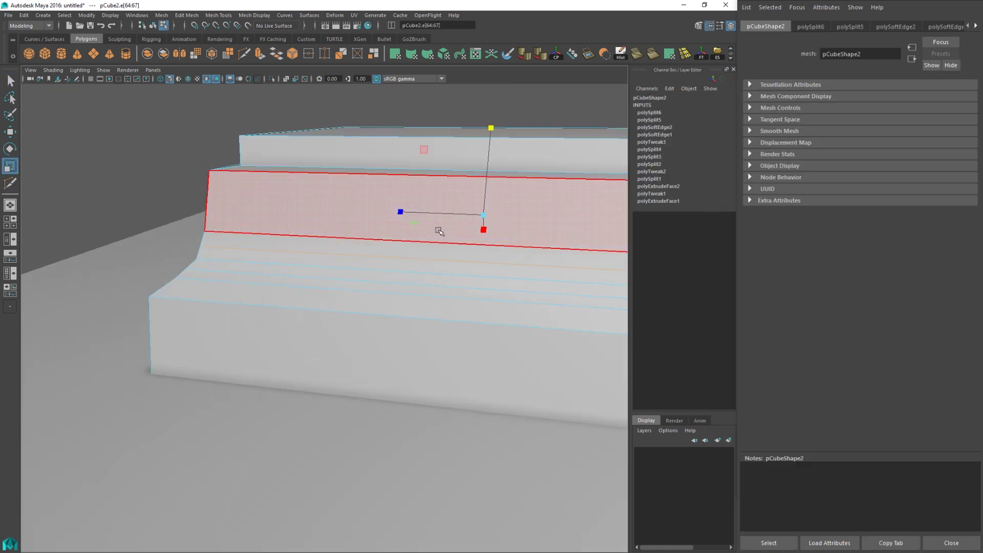
double_click(238, 273)
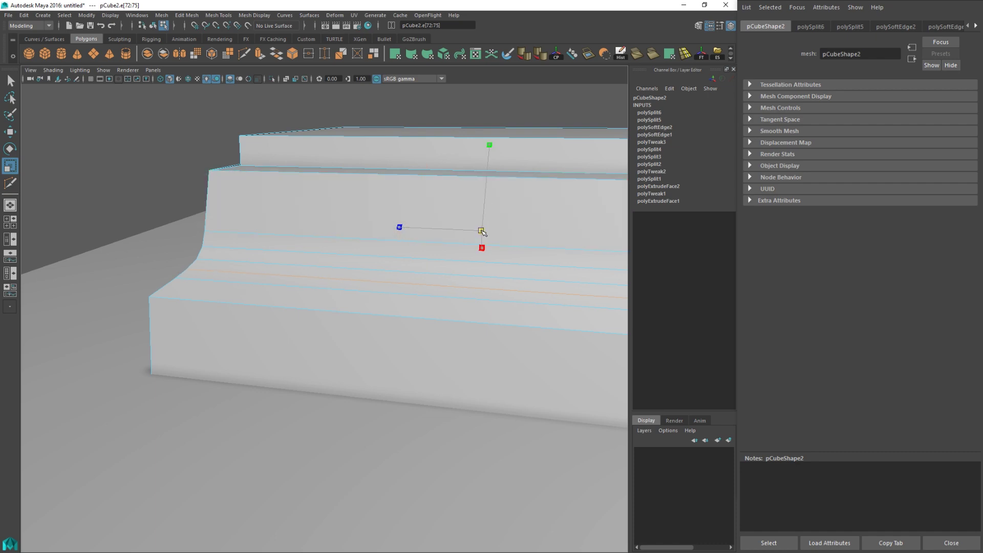
alt+drag(284, 270, 404, 255)
key(q)
scroll(430, 231, down, 5)
right_drag(442, 219, 464, 213)
alt+drag(512, 205, 361, 226)
scroll(415, 232, down, 5)
alt+middle_drag(441, 230, 387, 243)
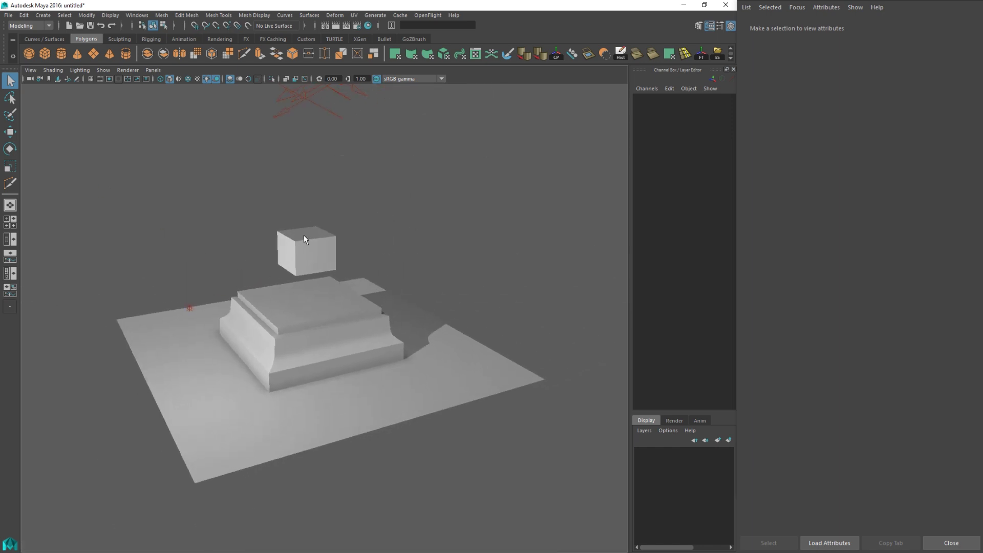
Step: Frame the floating cube above the base and widen it horizontally to a scale of 1.39 in X and Z
click(304, 239)
key(f)
key(w)
key(r)
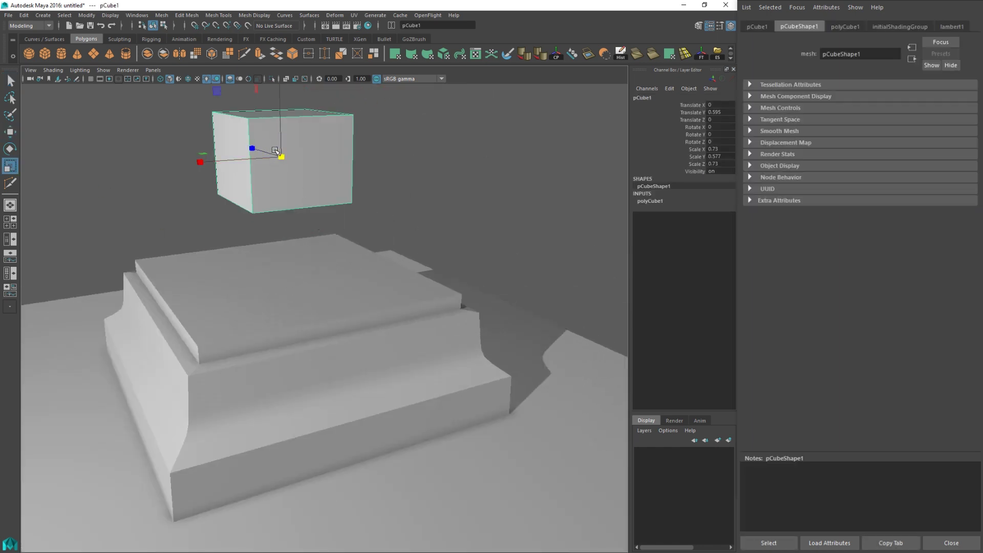
alt+drag(275, 150, 167, 202)
alt+drag(221, 238, 230, 208)
alt+middle_drag(250, 191, 259, 236)
scroll(276, 225, down, 3)
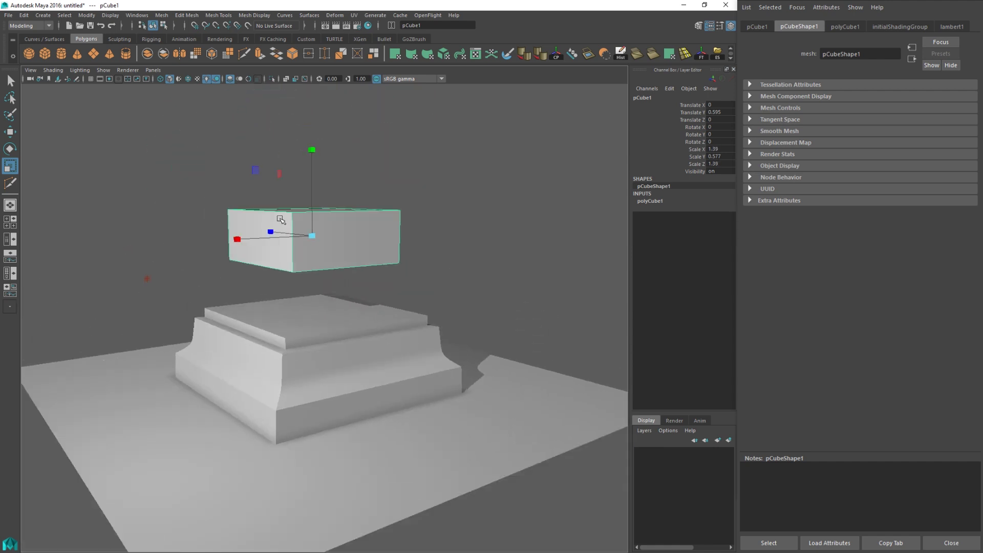
Step: Lower the widened block to Translate Y 0.276 and shrink it uniformly to scale 1.176, 0.488, 1.176
key(w)
drag(312, 156, 310, 197)
key(r)
drag(312, 264, 300, 267)
key(w)
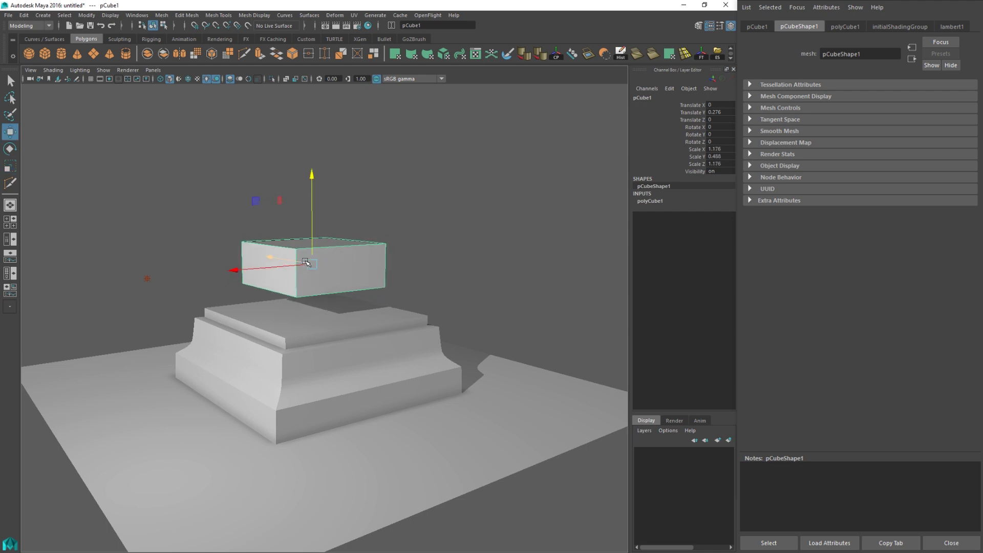
Step: Duplicate the block as a neck at Translate Y -0.095 and scale it to 0.823, 0.37, 0.823
key(ctrl+d)
drag(315, 181, 310, 209)
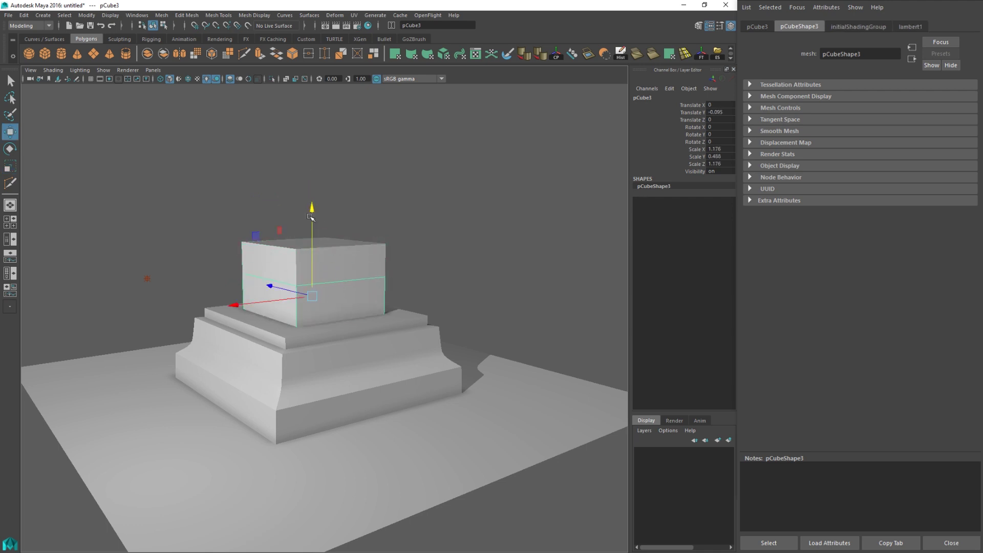
key(r)
drag(311, 297, 317, 268)
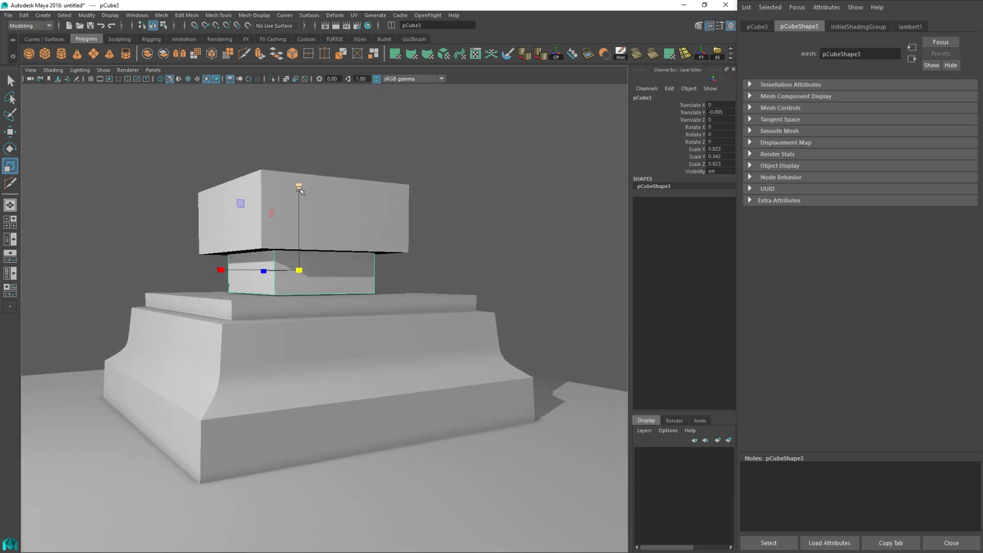
drag(301, 190, 300, 186)
key(q)
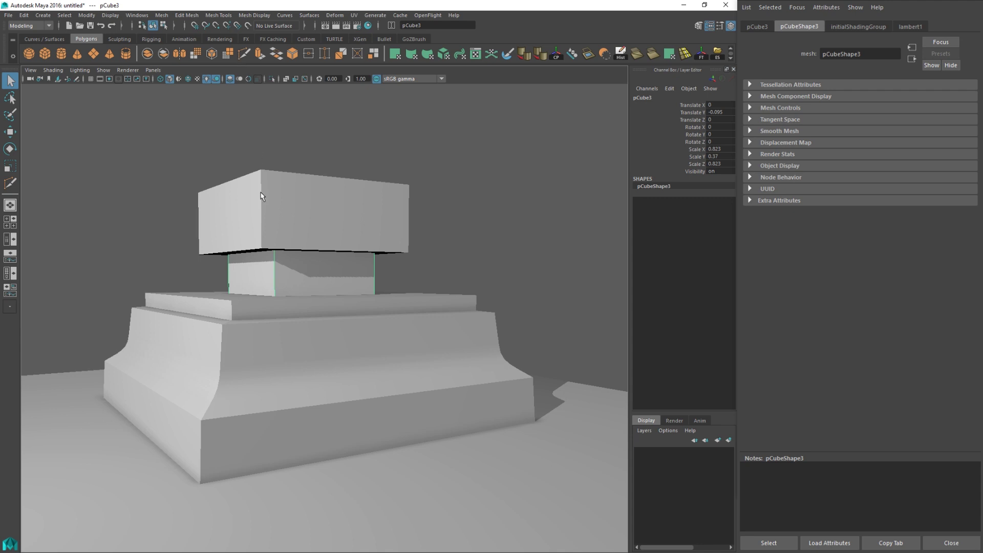
Step: Insert two edge loops around the neck block and extrude its middle band of faces inward by 0.092
key(ctrl+shift+x)
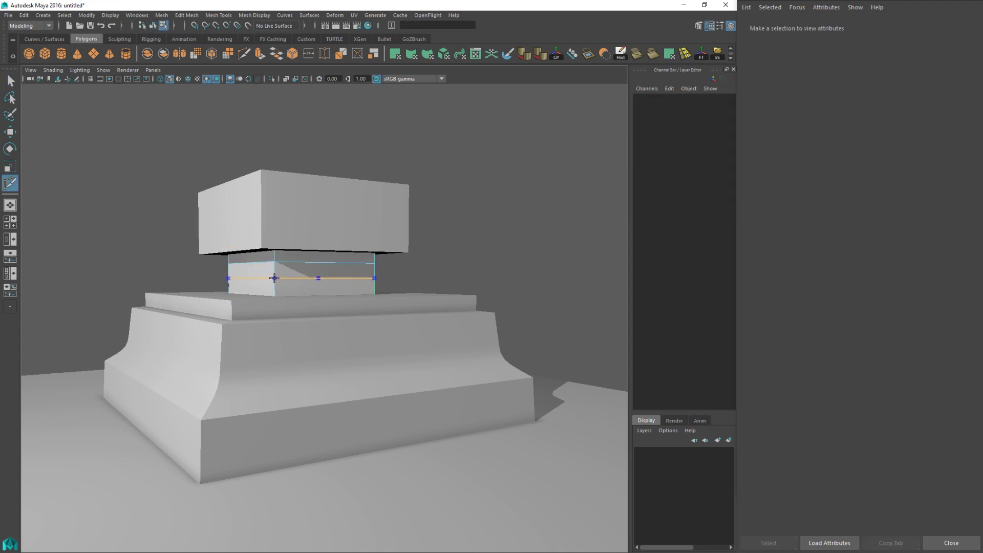
key(q)
click(264, 275)
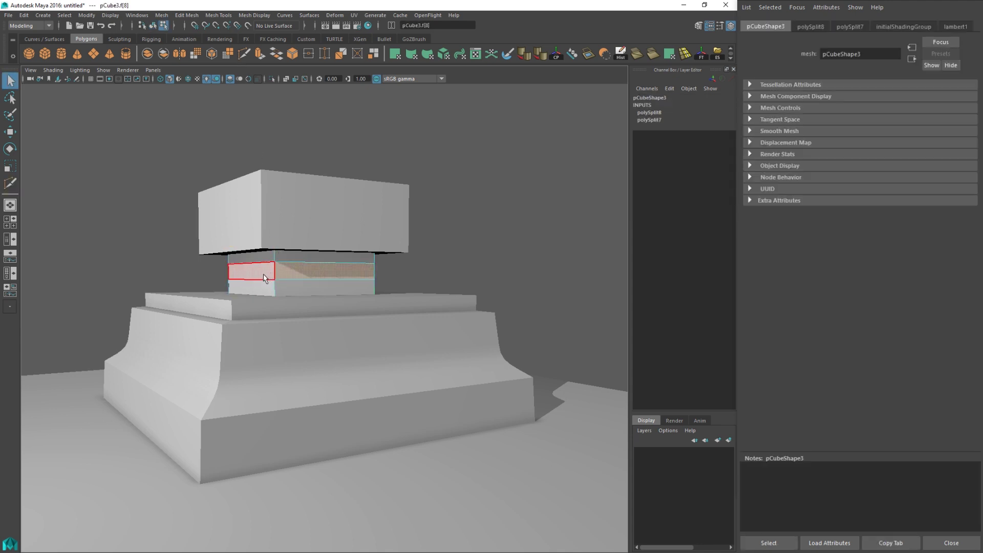
click(260, 54)
alt+drag(233, 267, 312, 285)
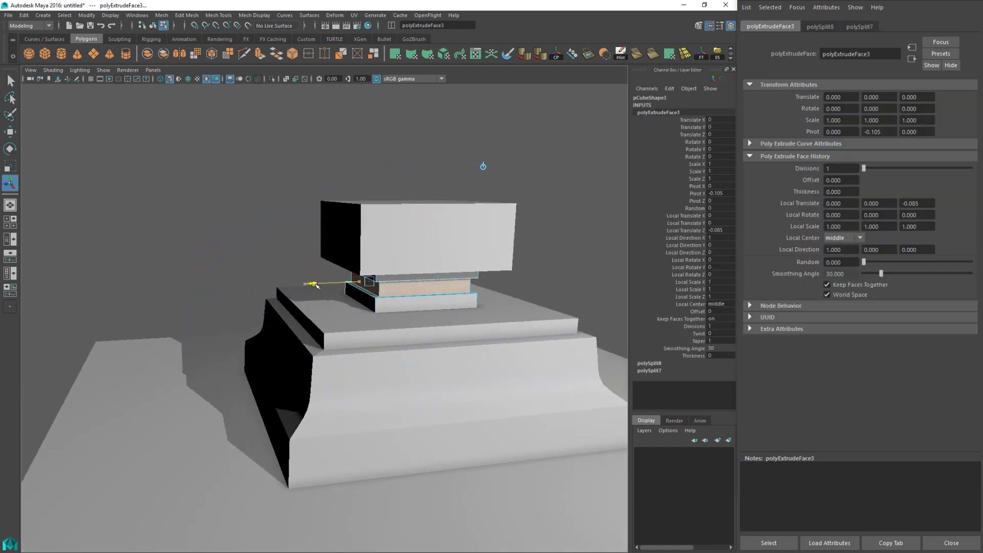
alt+drag(423, 309, 384, 289)
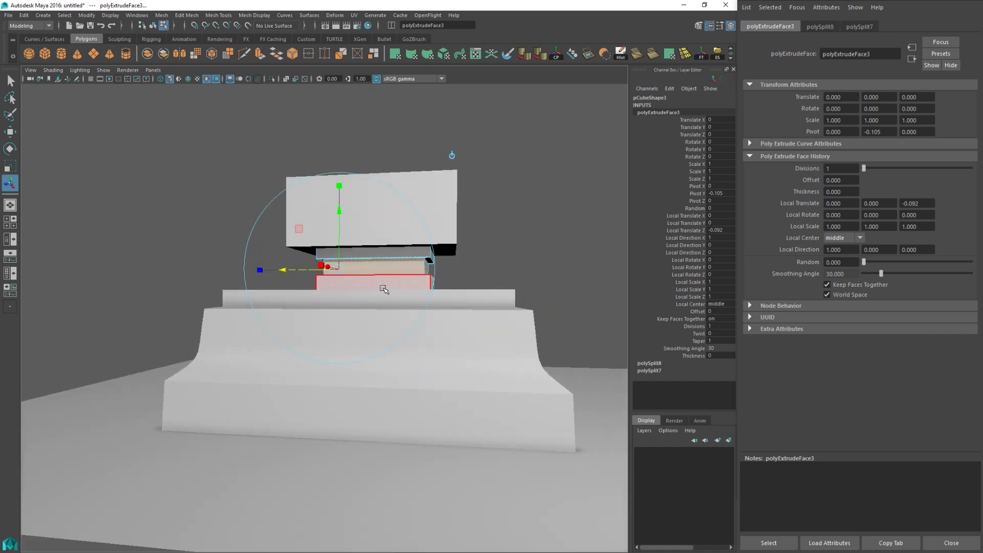
Step: Examine the neck's lower and recessed face bands from several sides of the pedestal
key(q)
click(404, 287)
alt+drag(364, 249, 404, 270)
shift+double_click(367, 308)
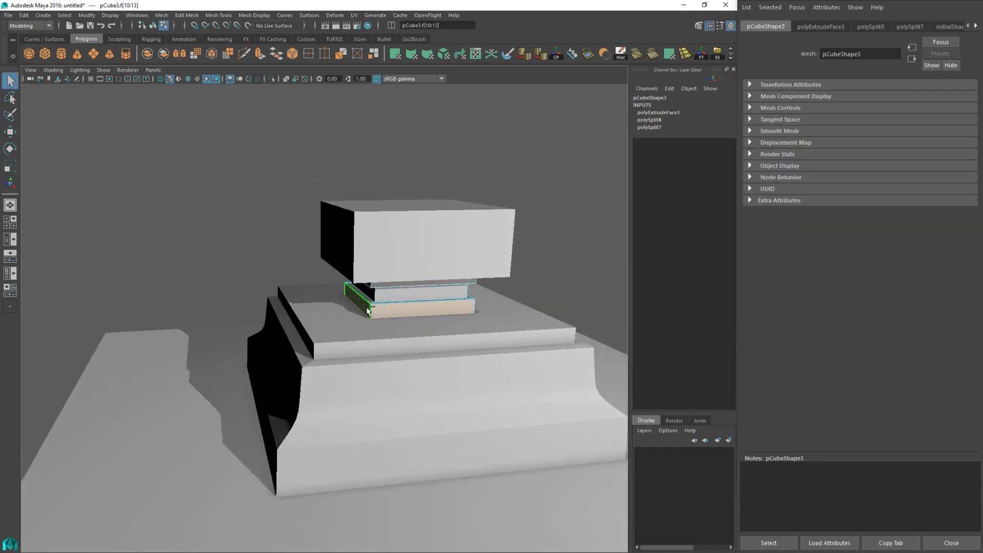
alt+drag(370, 305, 499, 273)
click(326, 266)
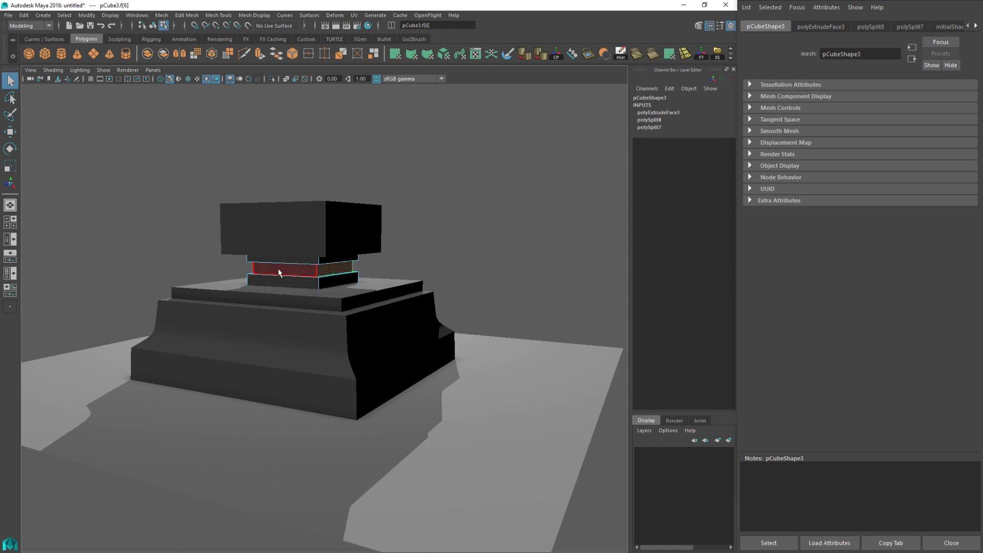
scroll(268, 270, up, 4)
alt+drag(259, 269, 296, 259)
Step: Return to object selection and rotate the top block about the vertical axis so it sits askew on the pedestal
right_drag(293, 237, 310, 222)
click(299, 237)
alt+drag(299, 238, 322, 291)
alt+drag(369, 316, 307, 311)
click(378, 278)
key(e)
drag(390, 289, 363, 279)
key(r)
click(371, 333)
click(384, 272)
Step: Rotate the neck block about the vertical axis to line up with the turned top block, and clear the selection
click(369, 307)
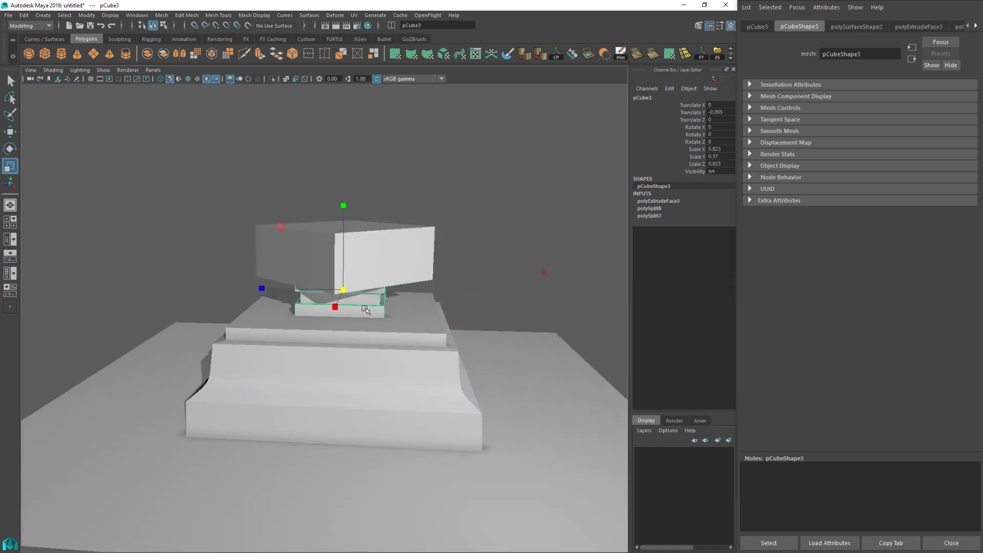
key(e)
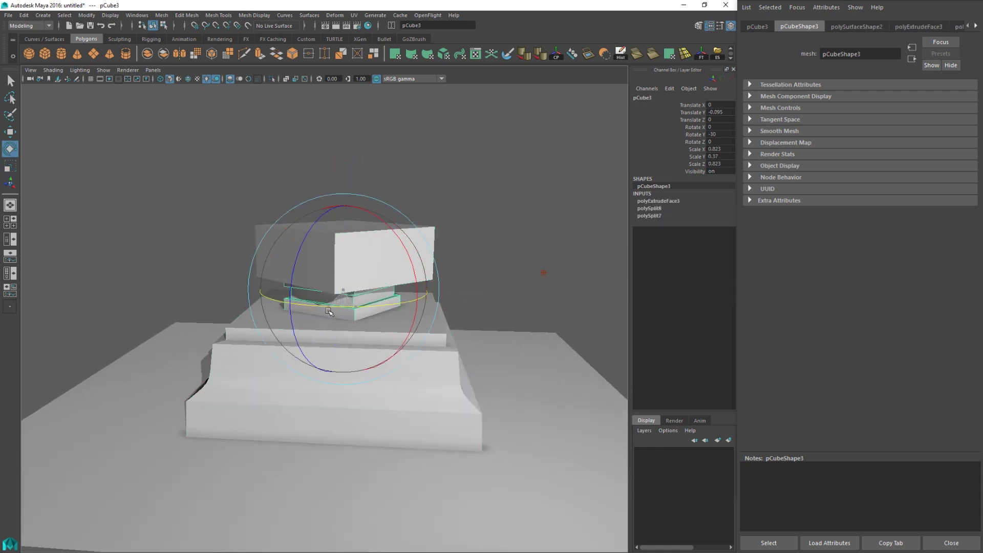
drag(328, 311, 422, 353)
click(537, 228)
alt+drag(518, 269, 336, 276)
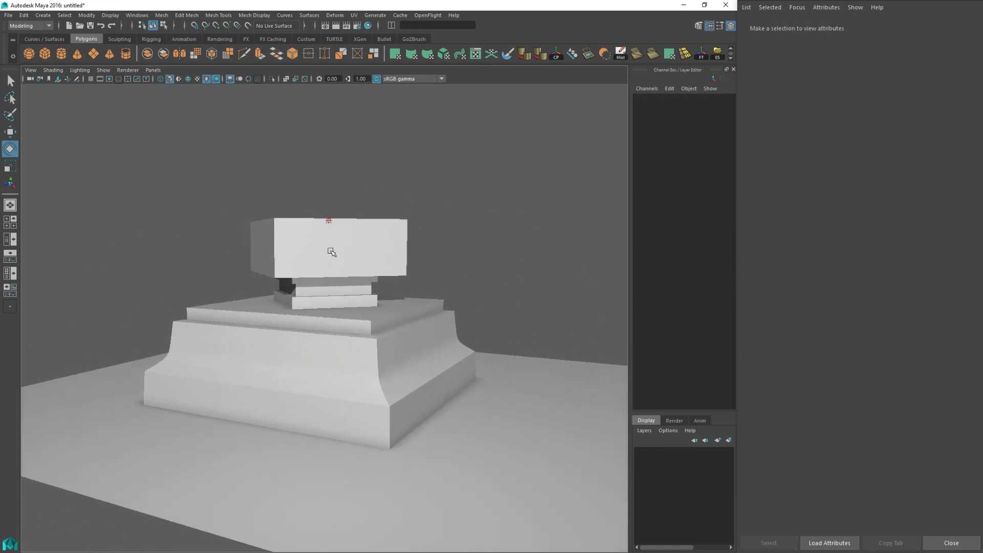
mouse_move(277, 191)
alt+mouse_down()
mouse_move(325, 193)
mouse_move(360, 213)
mouse_move(460, 184)
mouse_move(391, 201)
mouse_move(361, 292)
alt+mouse_up()
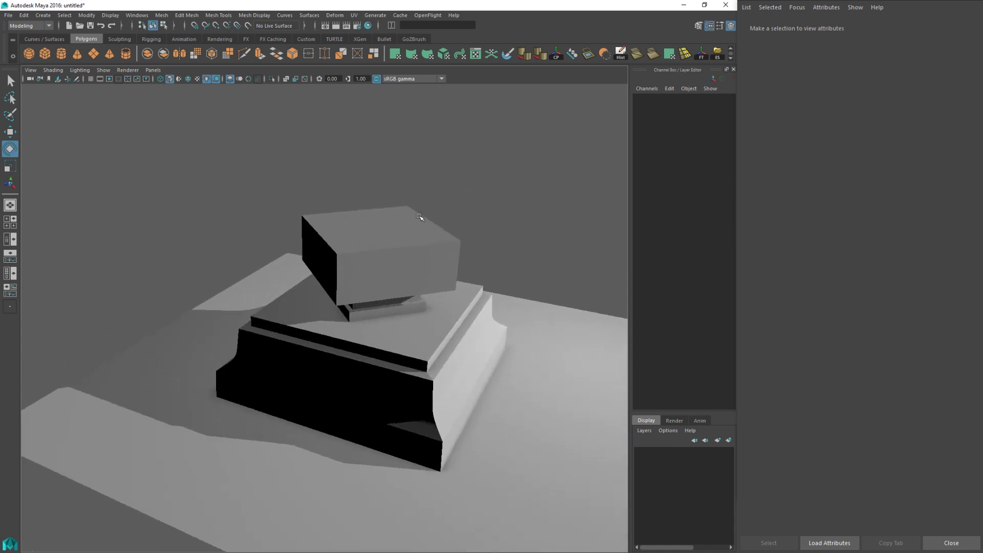
mouse_move(419, 217)
alt+mouse_down()
mouse_move(399, 224)
mouse_move(382, 205)
mouse_move(393, 211)
mouse_move(386, 232)
alt+mouse_up()
click(387, 240)
key(w)
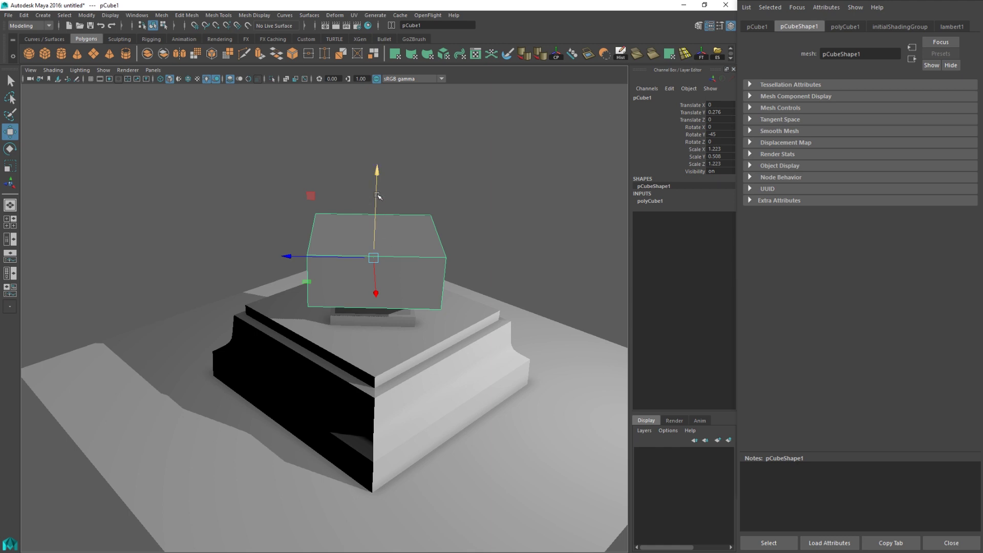
key(ctrl+d)
key(r)
drag(373, 257, 374, 257)
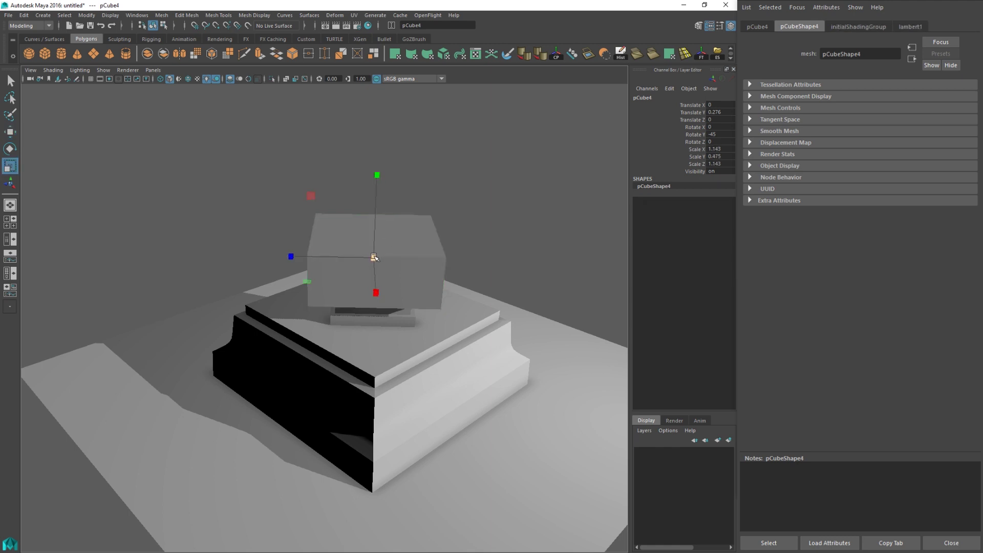
key(Delete)
Step: Select the upper face of the pedestal's top block, extrude it and scale the new face inward to a small centred square
click(372, 235)
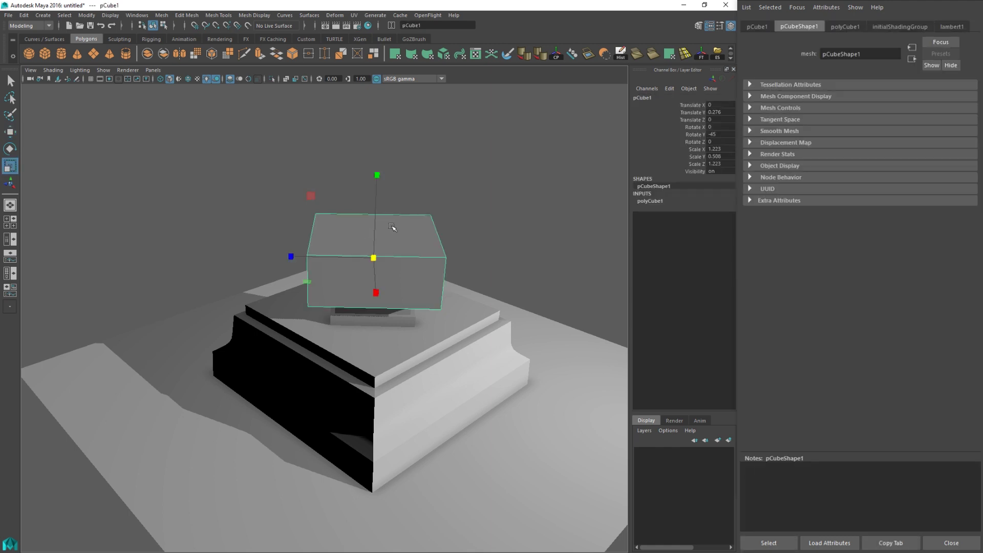
right_drag(392, 227, 392, 253)
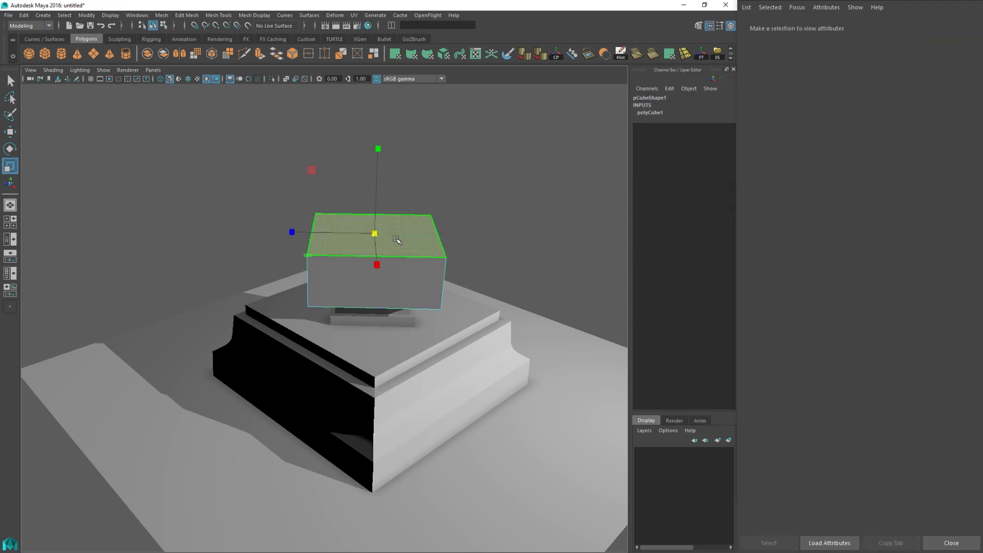
click(376, 234)
click(259, 54)
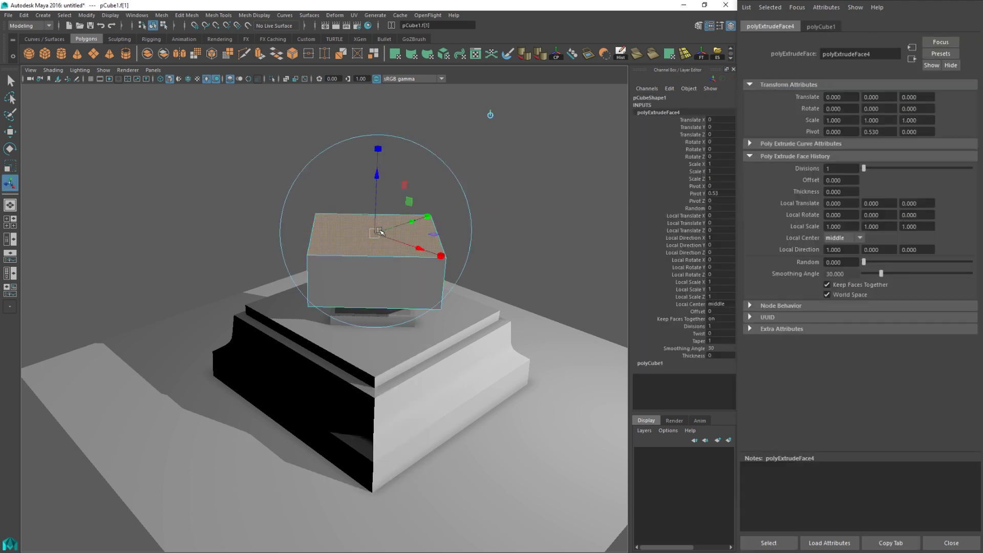
mouse_move(292, 232)
mouse_down()
mouse_move(322, 239)
mouse_move(296, 242)
mouse_up()
Step: Extrude the small centre face upward by 0.102, shrink its upper face into a tapered socket, and return to object selection with nothing selected
key(ctrl+e)
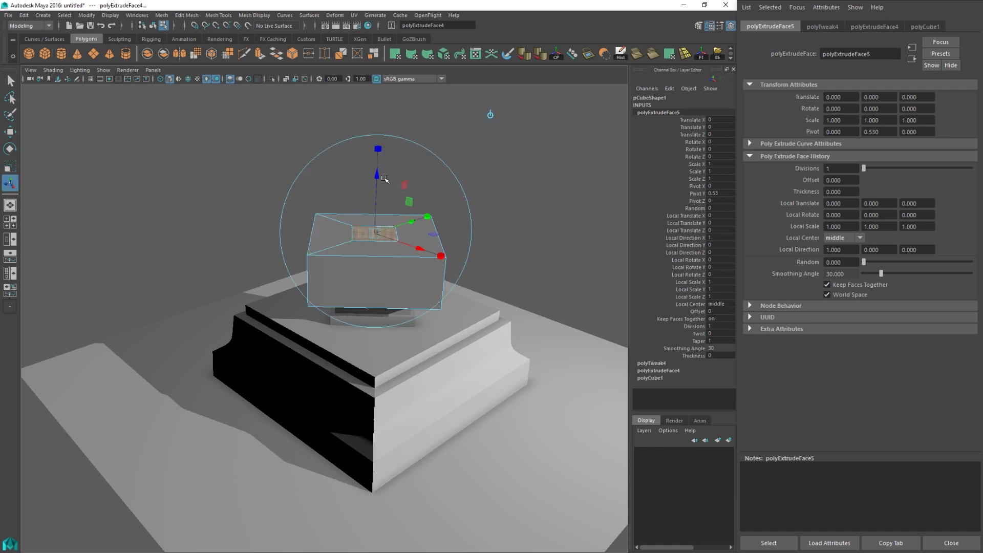
drag(376, 169, 380, 160)
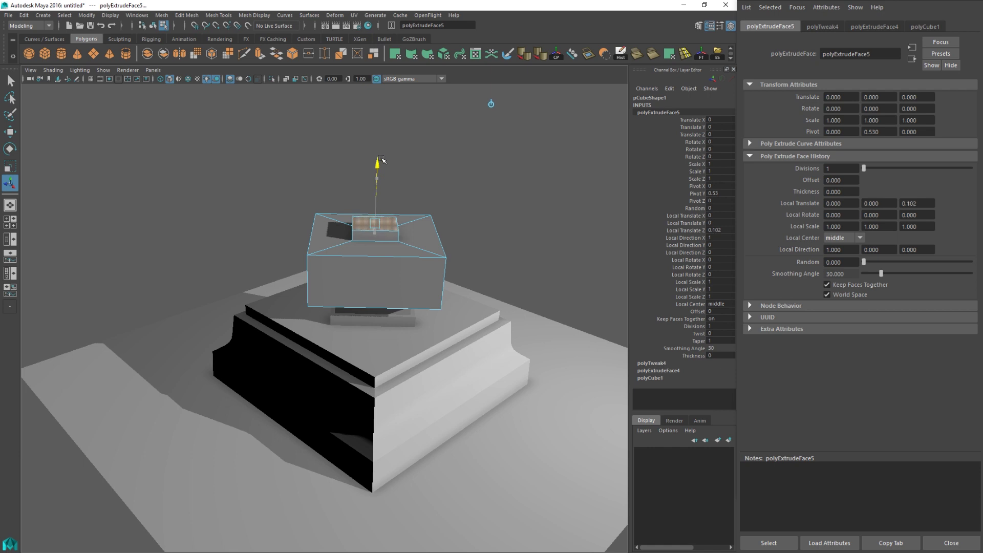
key(r)
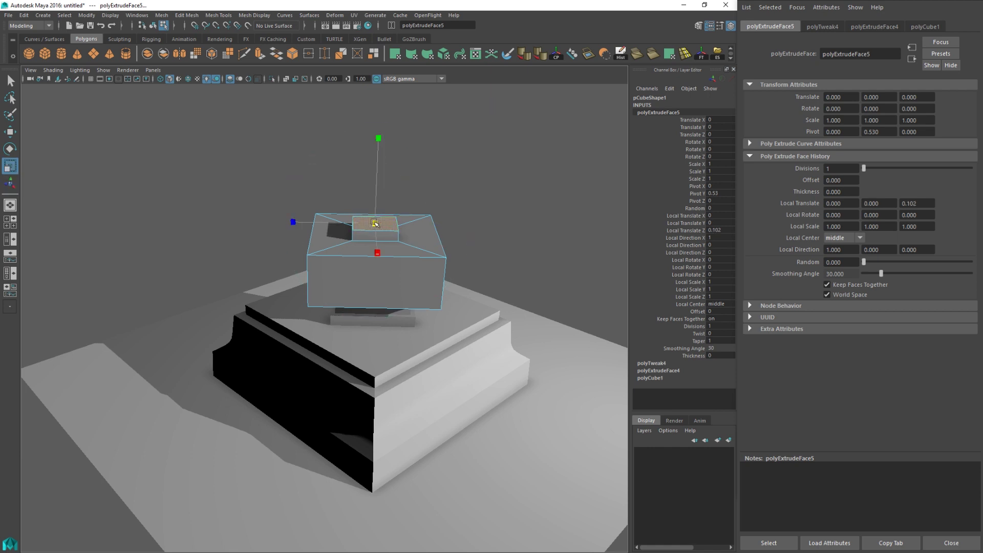
drag(376, 223, 366, 225)
scroll(377, 189, up, 5)
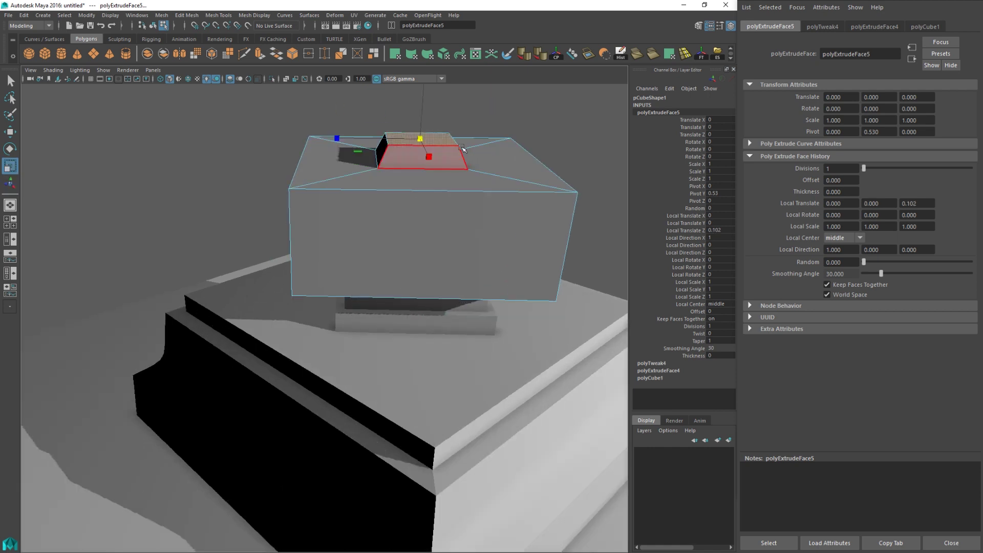
alt+middle_drag(447, 131, 413, 201)
key(q)
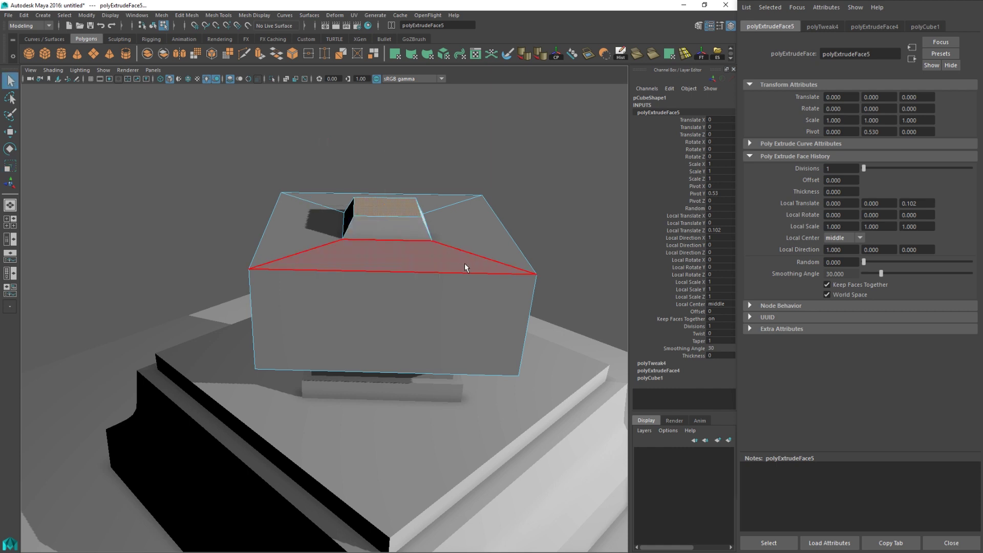
right_click(469, 273)
right_drag(471, 271, 514, 261)
click(544, 205)
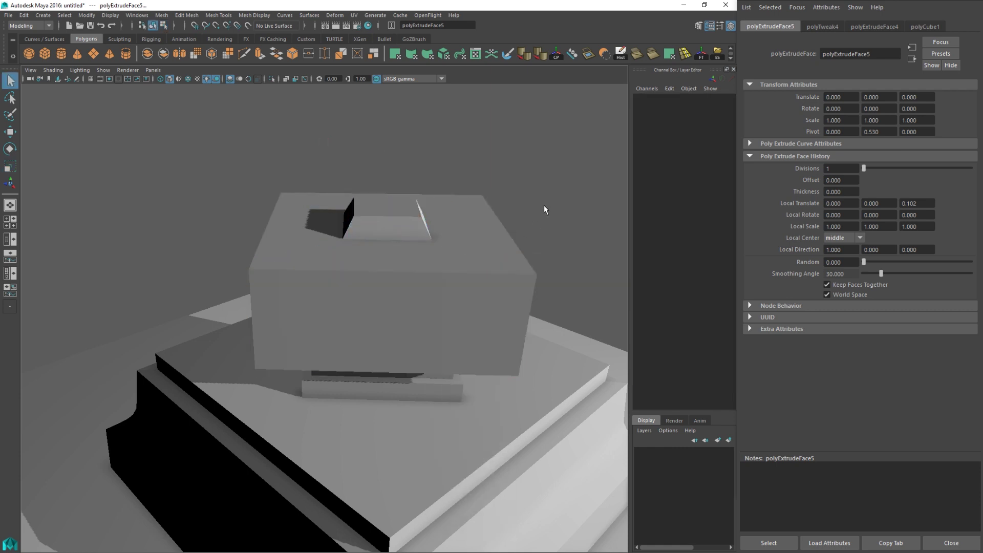
Step: Rotate the directional light of intensity 0.247 above the pedestal so it shines on the shaded side, and clear the selection
alt+drag(474, 300, 436, 285)
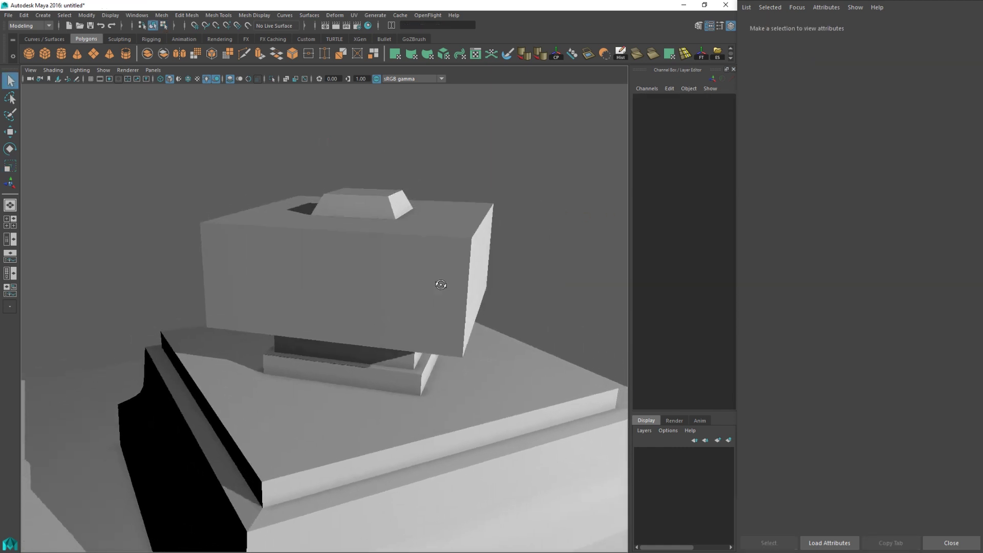
scroll(415, 297, down, 7)
alt+drag(344, 318, 390, 328)
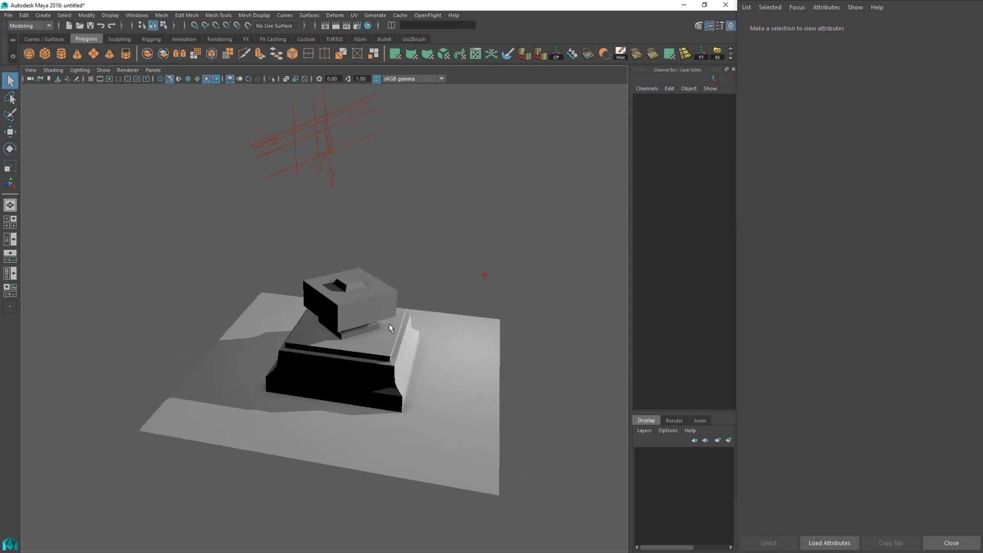
click(333, 178)
key(e)
drag(333, 178, 425, 183)
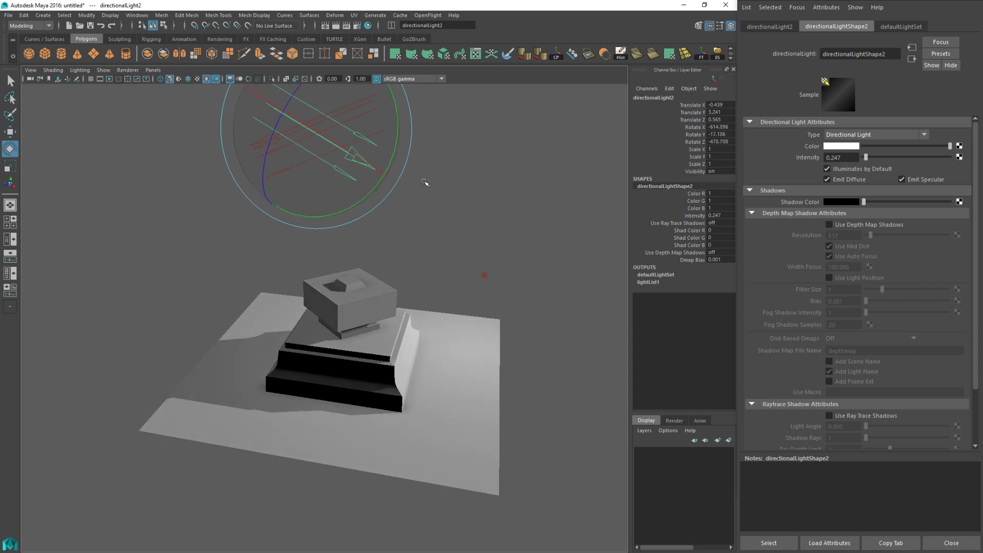
drag(332, 178, 367, 198)
alt+drag(428, 219, 386, 145)
alt+drag(394, 266, 322, 192)
alt+drag(314, 287, 436, 409)
click(505, 309)
Step: Create a polygon cube, raise it above the top block to a height of 1.103 and rotate it 45 degrees about the vertical axis
alt+drag(505, 309, 377, 358)
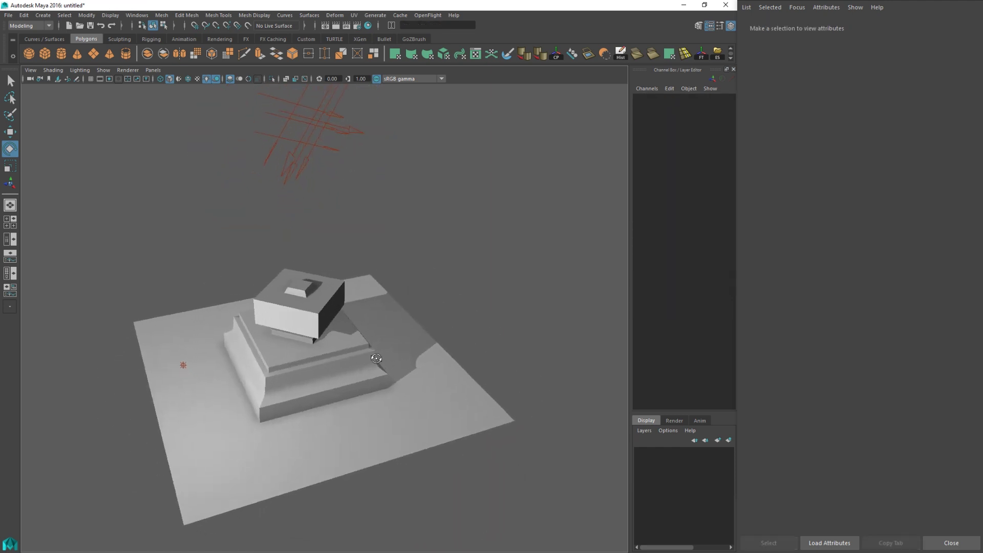
alt+middle_drag(378, 358, 436, 334)
scroll(436, 334, up, 1)
alt+drag(436, 335, 424, 327)
scroll(424, 328, up, 1)
alt+middle_drag(425, 328, 403, 335)
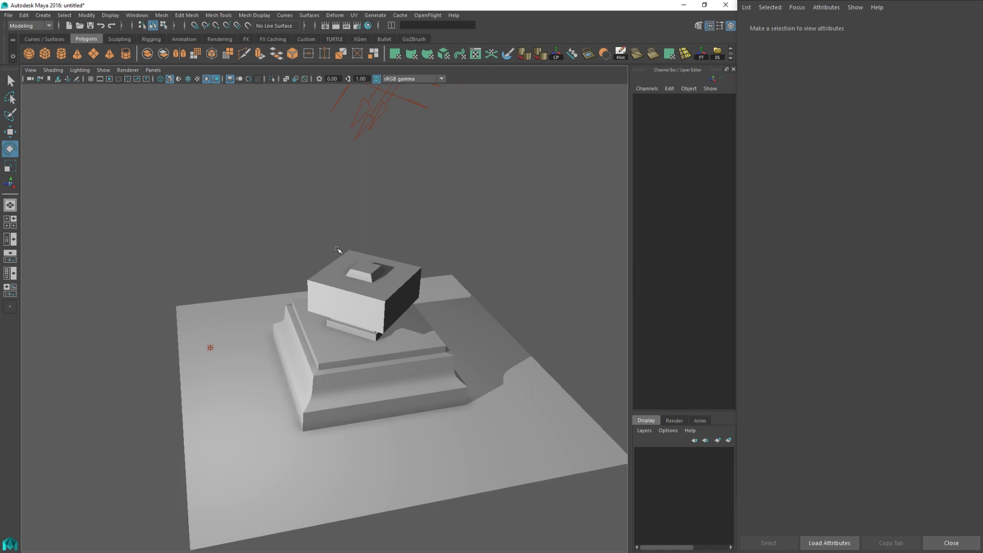
key(w)
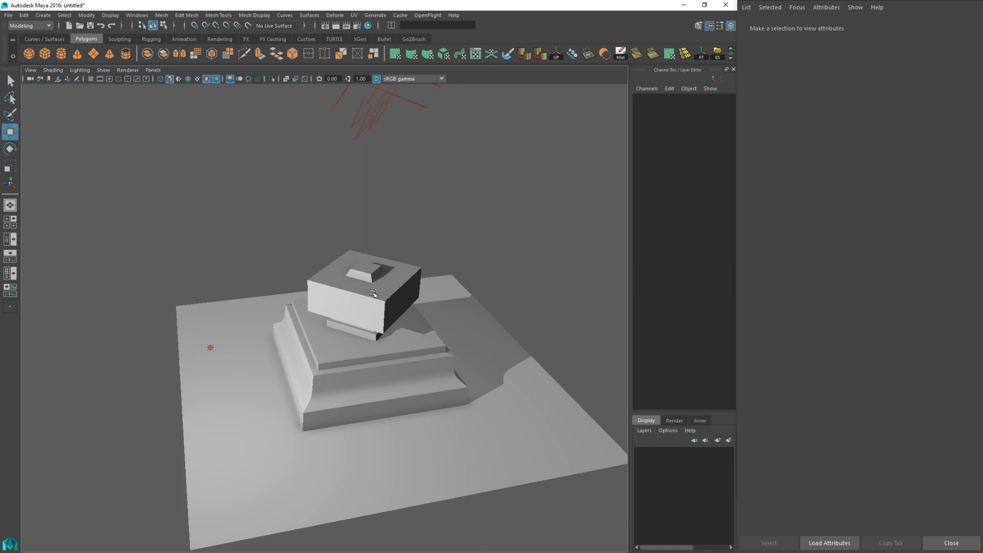
click(390, 302)
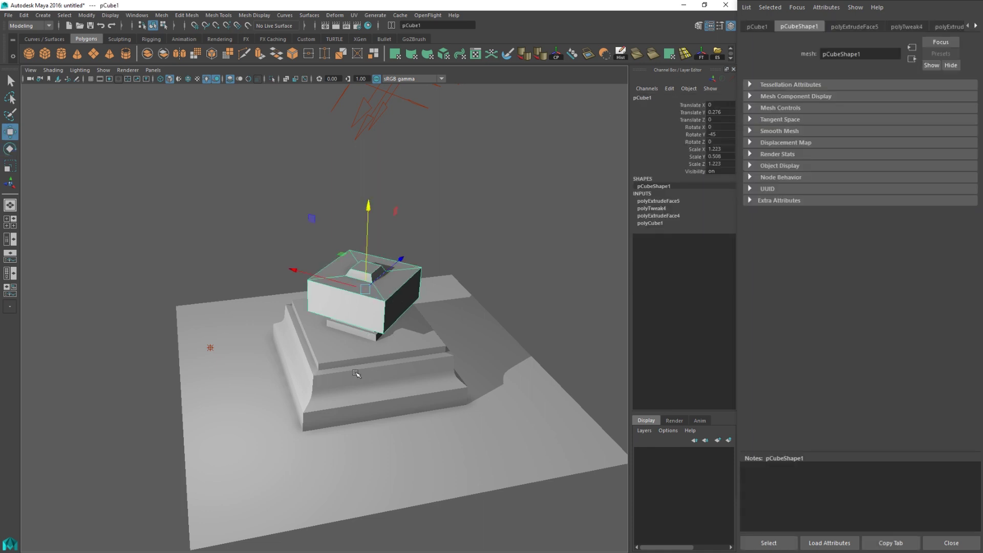
click(46, 54)
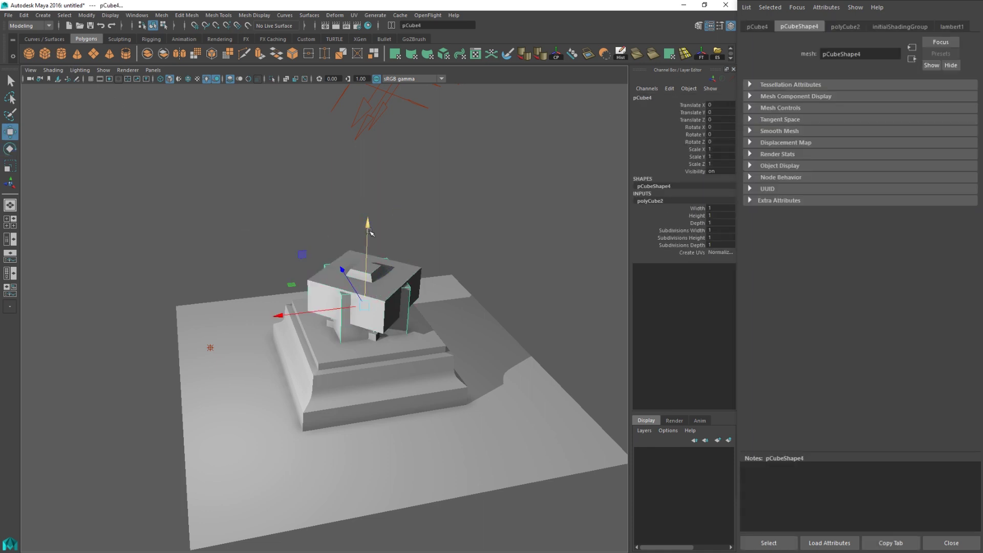
drag(368, 224, 368, 156)
key(e)
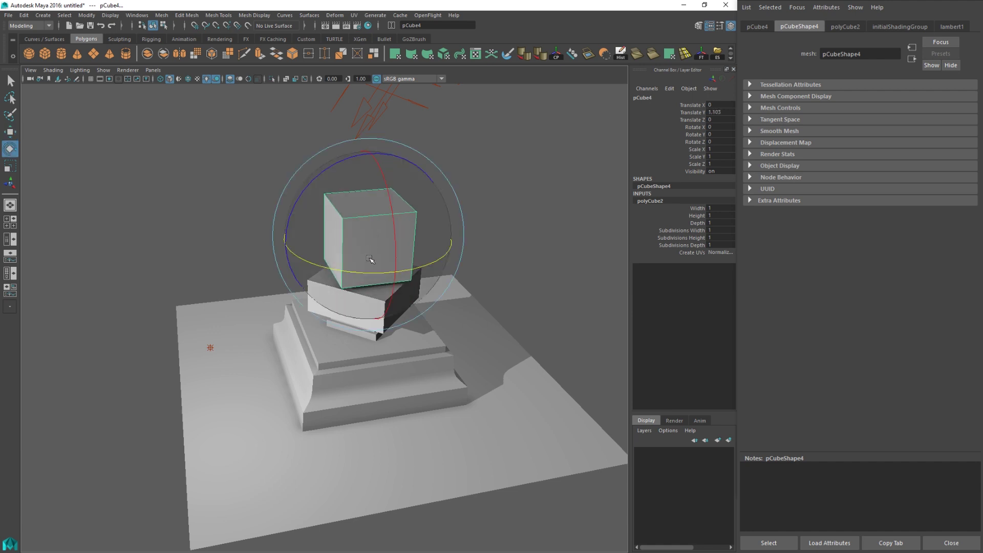
drag(368, 273, 391, 269)
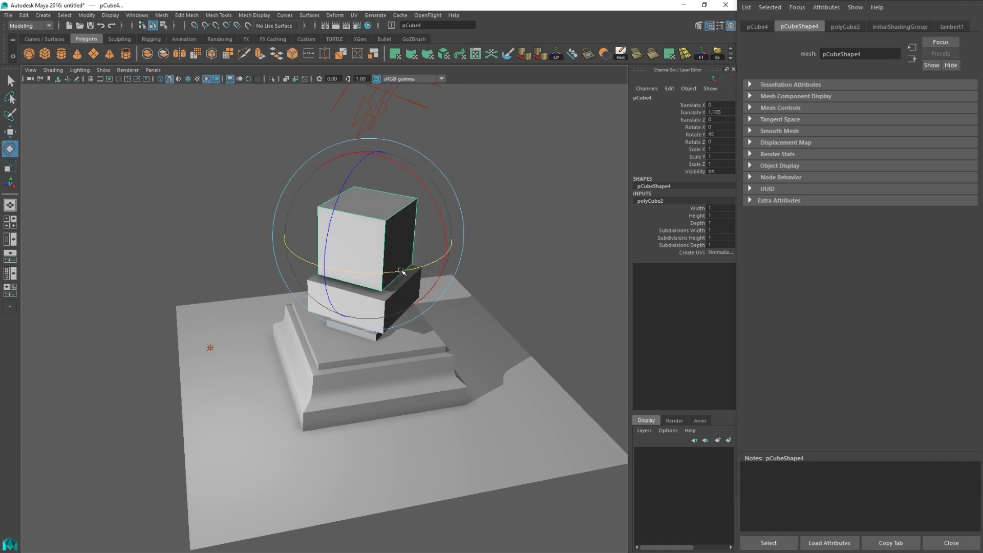
Step: Scale the cube into a thin upright slab, about 0.272 in X, 0.91 in Y and 0.085 in Z
key(r)
drag(300, 222, 353, 239)
middle_drag(323, 266, 364, 255)
alt+drag(423, 207, 368, 193)
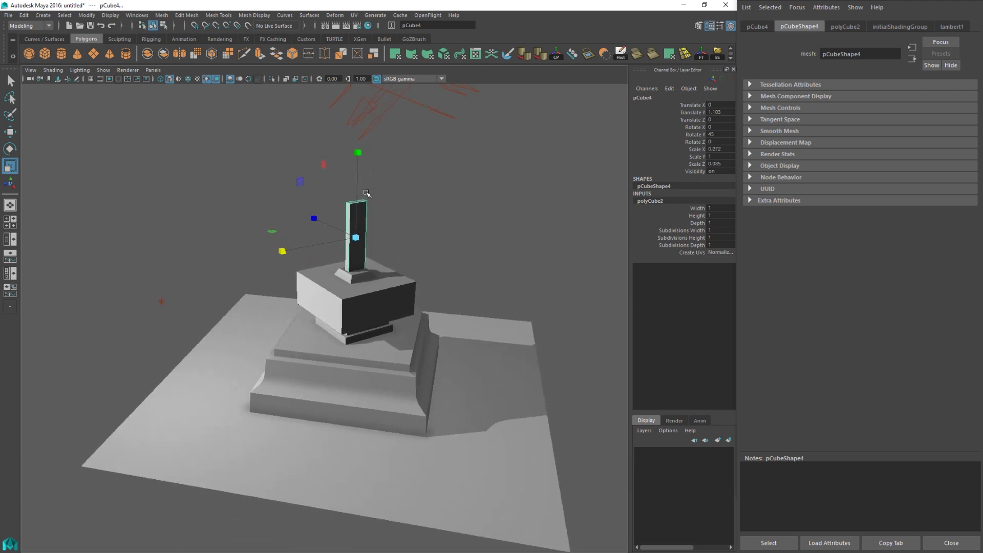
scroll(367, 179, up, 2)
drag(365, 133, 366, 140)
alt+middle_drag(366, 141, 380, 180)
Step: Lower the slab to a height of 1.049 to meet the socket, and slim it to 0.258 in X and 0.067 in Z
key(w)
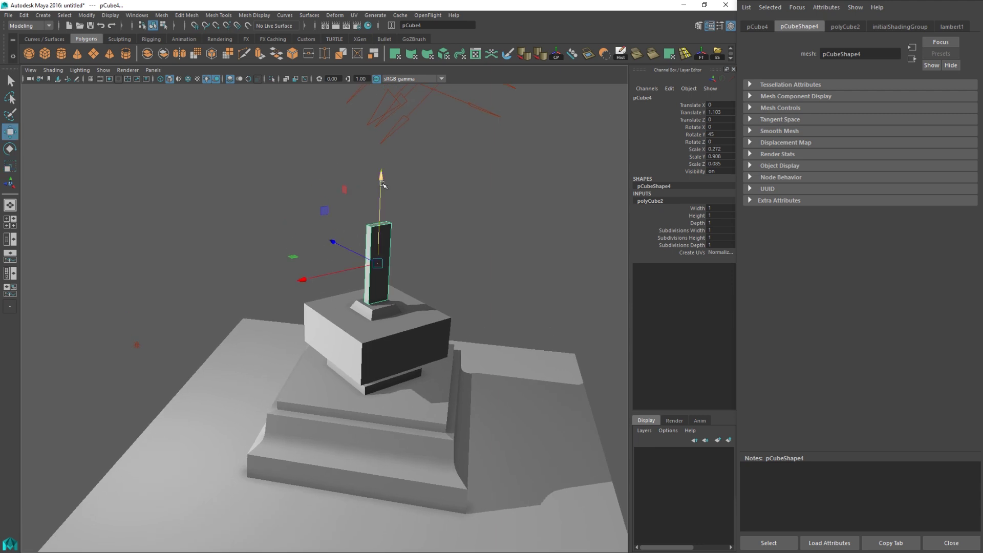
drag(380, 180, 382, 183)
alt+drag(426, 231, 406, 230)
key(r)
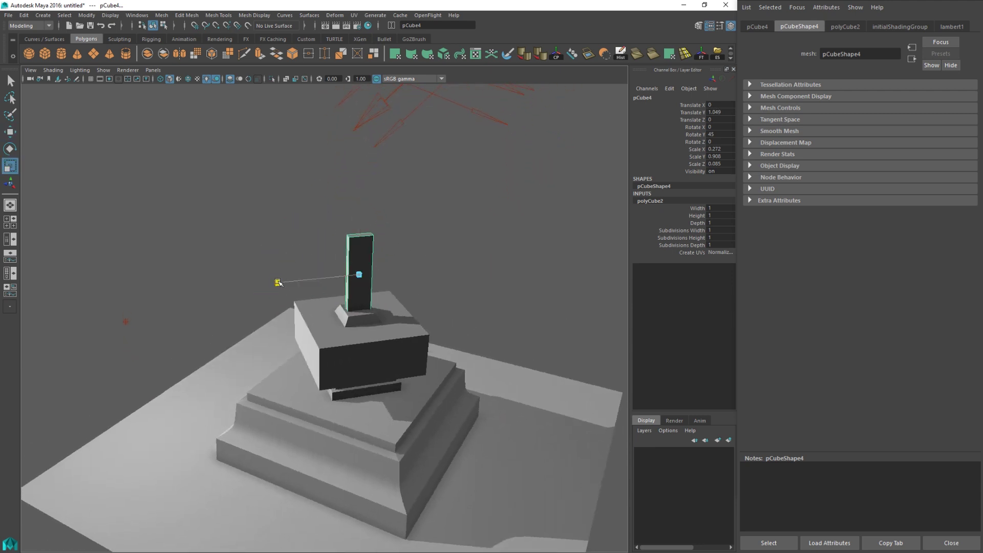
drag(276, 281, 285, 282)
alt+drag(284, 282, 384, 296)
alt+right_drag(384, 296, 414, 251)
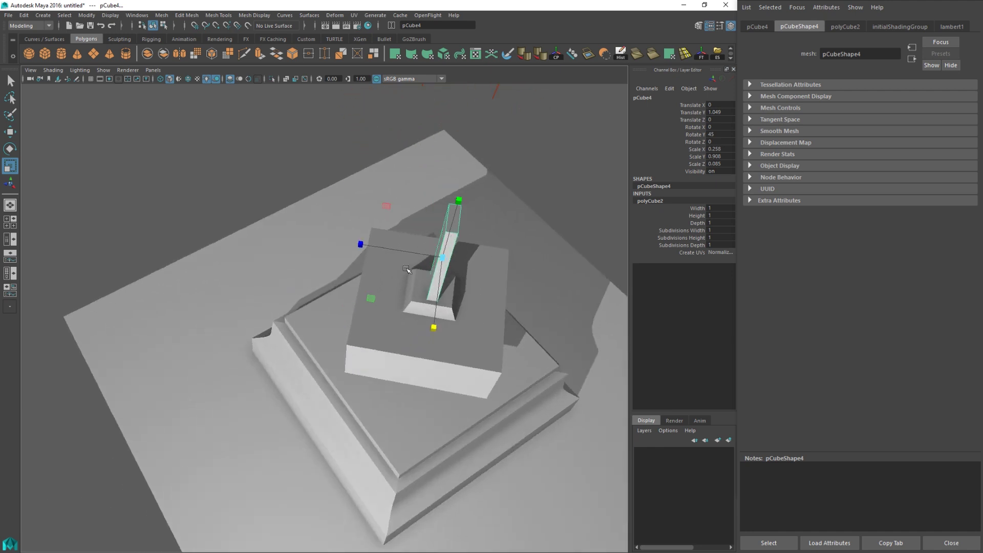
alt+middle_drag(406, 267, 380, 292)
alt+drag(380, 292, 330, 204)
Step: Duplicate the slab, scale the copy to 0.142 in X and 0.505 in Y, and raise it to about 1.4 so it protrudes above
key(w)
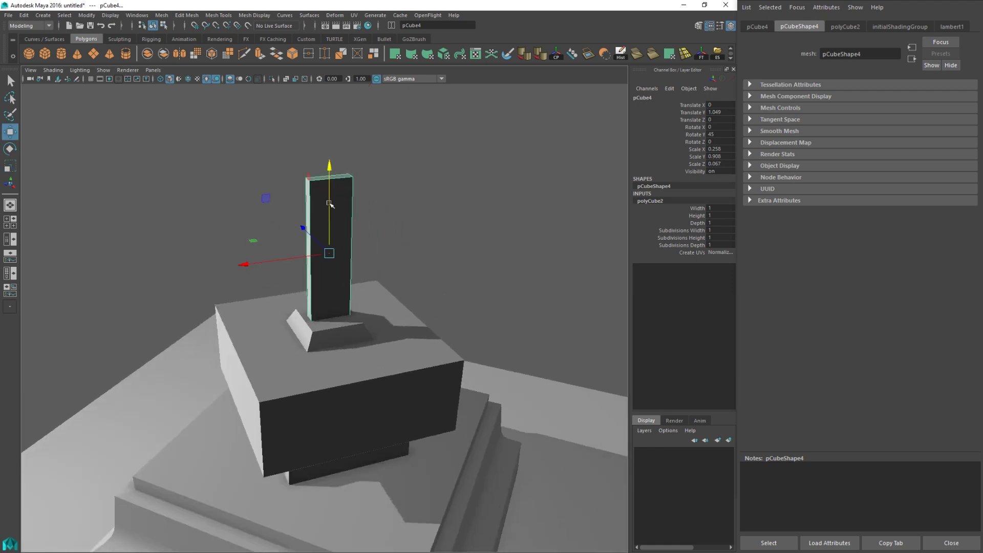
key(ctrl+d)
drag(332, 165, 328, 134)
key(r)
drag(260, 222, 287, 219)
key(w)
drag(330, 128, 337, 101)
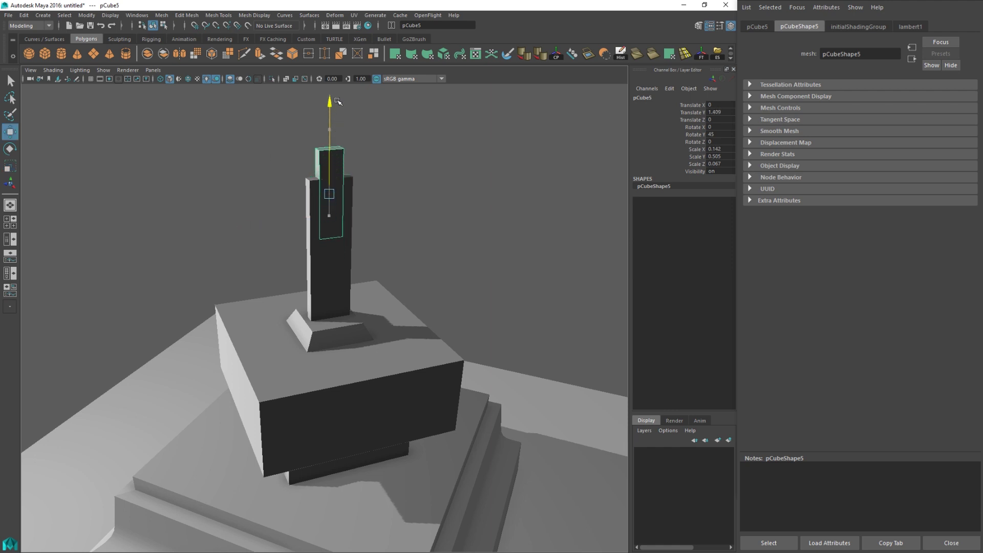
Step: Slim the protruding upper slab to 0.121 in X and 0.048 in Z
alt+drag(301, 157, 317, 161)
key(r)
drag(273, 213, 283, 213)
drag(311, 176, 312, 180)
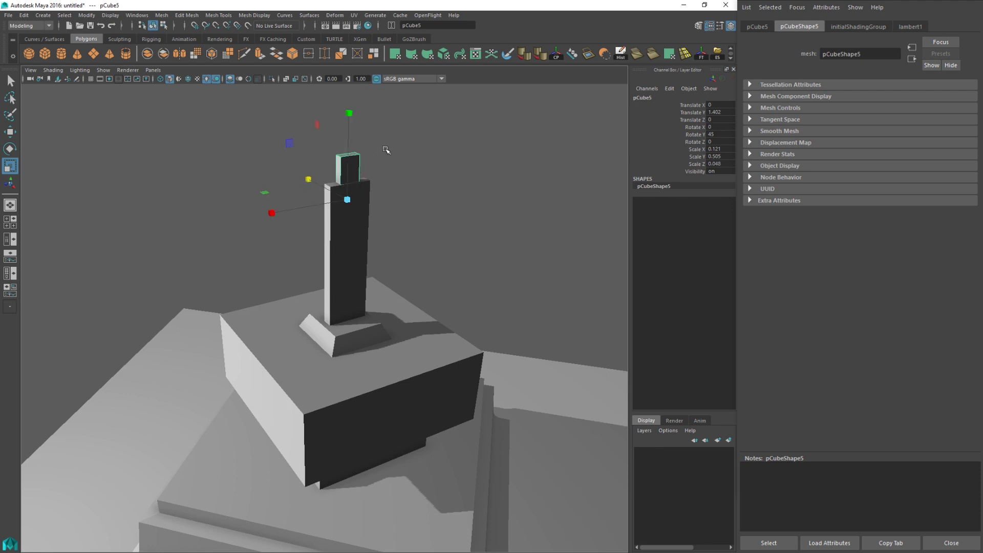
Step: Duplicate the upper slab, flatten the copy to 0.052 in Y and place it at the slab's upper end, at a height of 1.664
alt+middle_drag(386, 149, 394, 191)
key(w)
key(ctrl+d)
drag(359, 168, 358, 209)
key(r)
key(w)
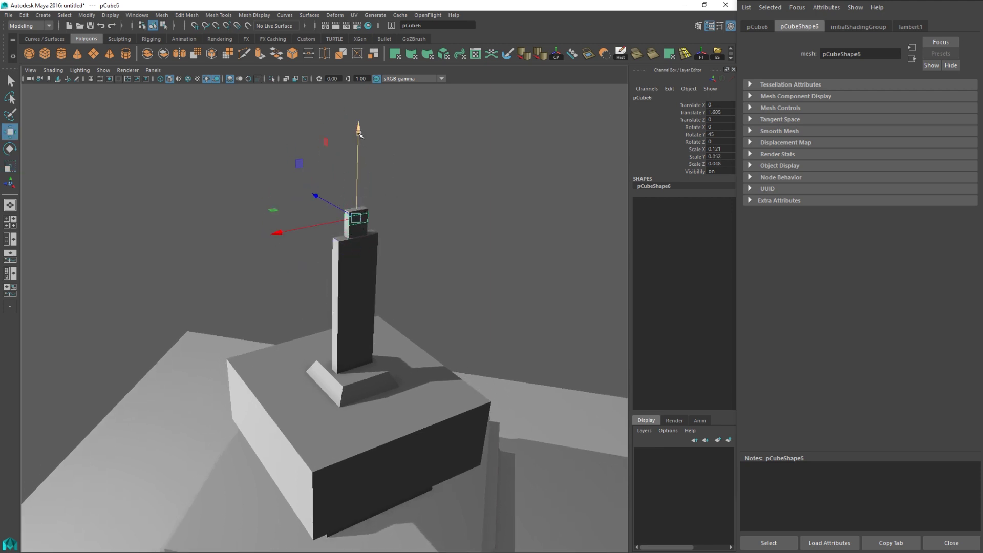
drag(359, 133, 360, 119)
Step: Widen the flat copy into a crossguard bar, 0.24 in X and 0.084 in Z
key(r)
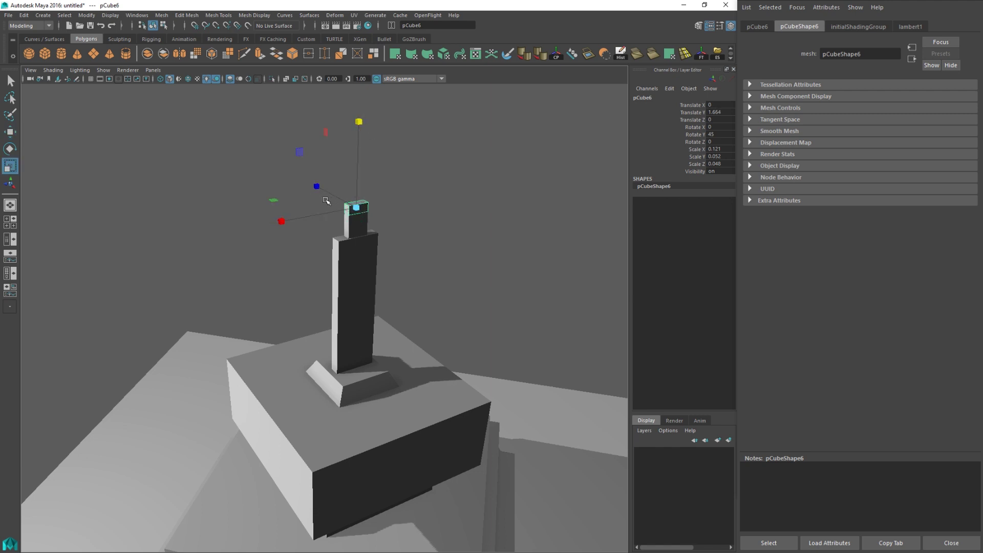
drag(258, 231, 230, 237)
drag(318, 186, 296, 177)
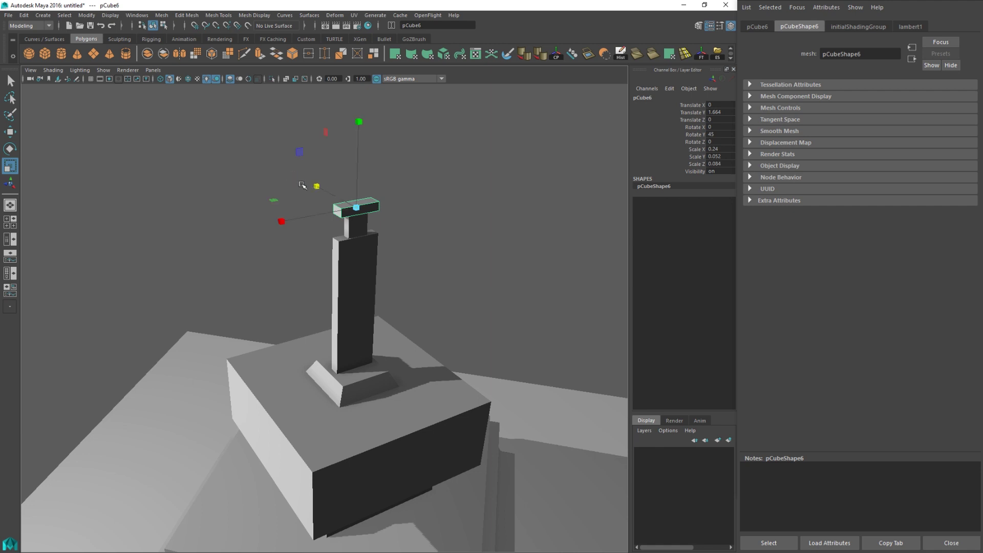
Step: Select both end faces of the crossguard bar, extrude them outward by 0.051 and shift the extrusion by 0.021 in local Y
key(w)
right_drag(333, 209, 332, 227)
click(350, 208)
alt+drag(350, 207, 297, 207)
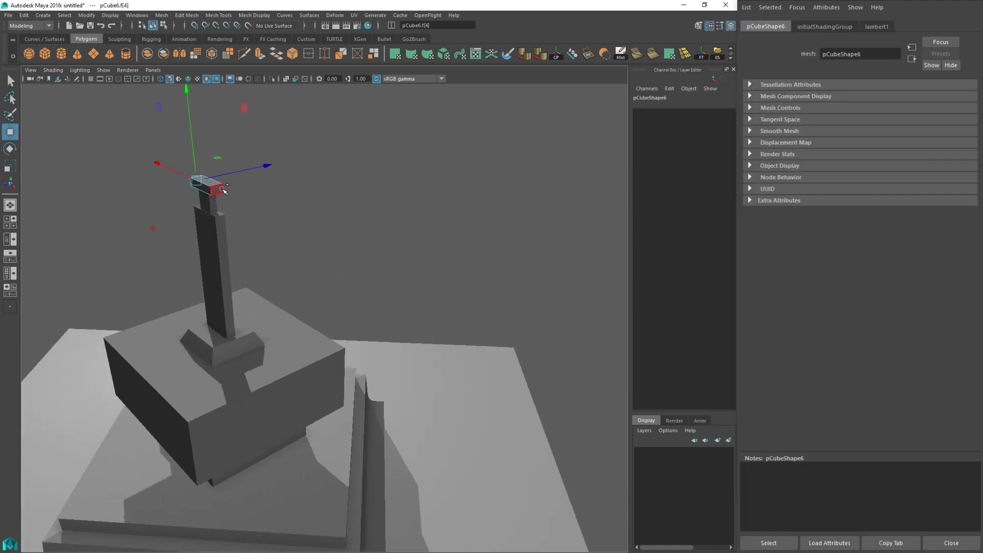
shift+click(221, 192)
alt+drag(227, 206, 269, 186)
click(260, 54)
alt+drag(291, 190, 269, 179)
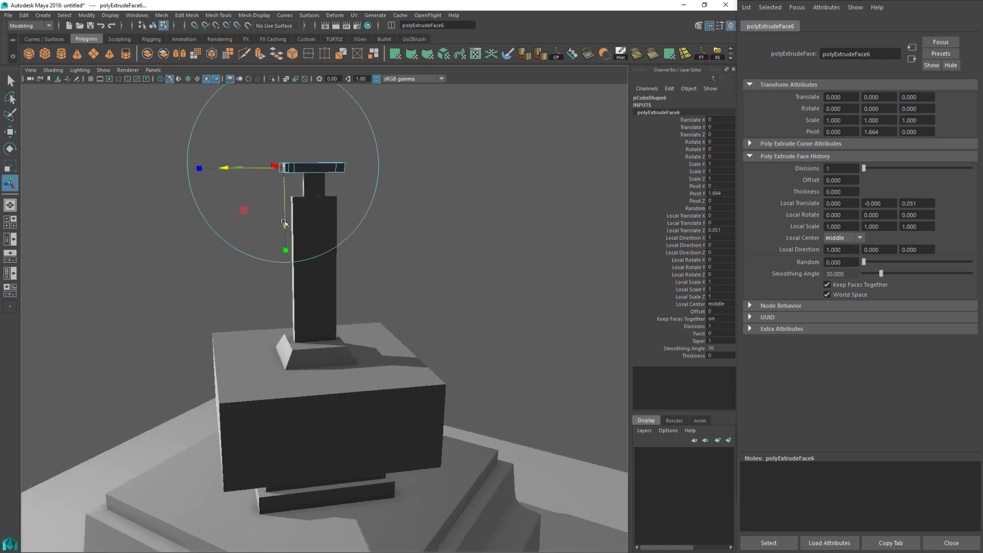
mouse_move(284, 222)
mouse_down()
mouse_move(286, 231)
mouse_move(292, 210)
mouse_up()
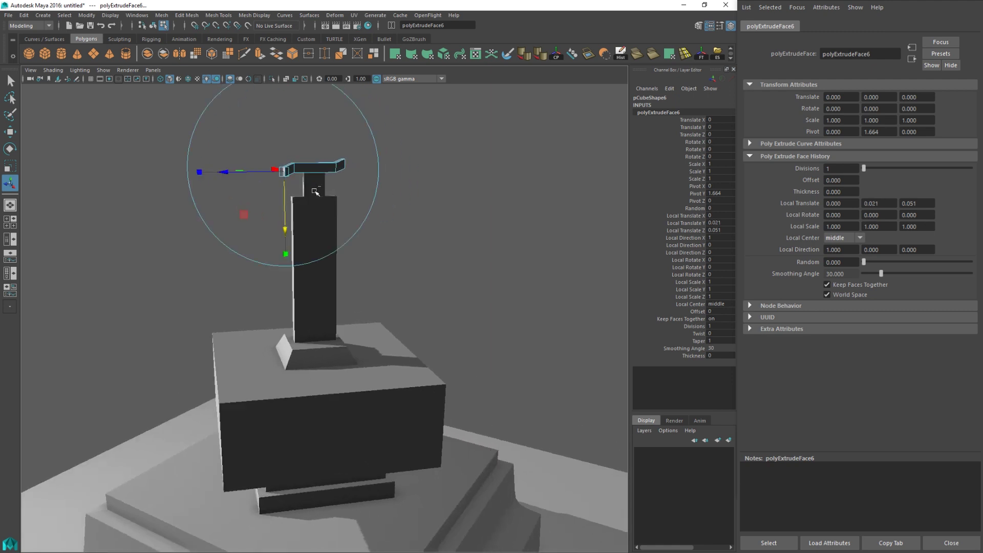
Step: Replace the extrusion's local Y shift by moving both crossguard end faces down, and extrude them outward again as straight arms
key(ctrl+z)
key(w)
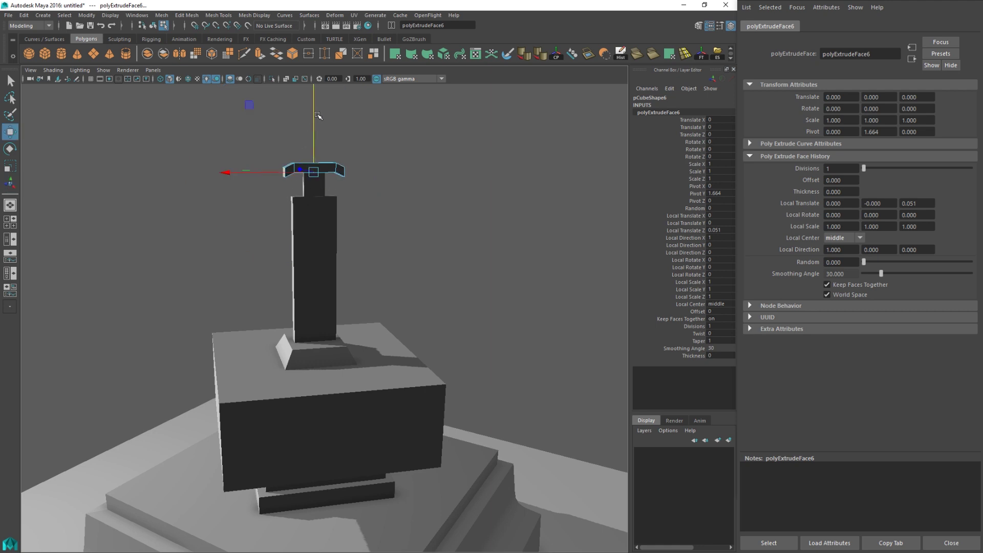
alt+middle_drag(317, 116, 318, 165)
key(ctrl+e)
drag(229, 241, 334, 246)
key(q)
Step: Select the side faces of the crossguard's outer arms and scale them inward to make the arms thinner than the middle
scroll(436, 267, up, 2)
alt+drag(461, 307, 414, 203)
click(399, 267)
shift+click(409, 273)
key(r)
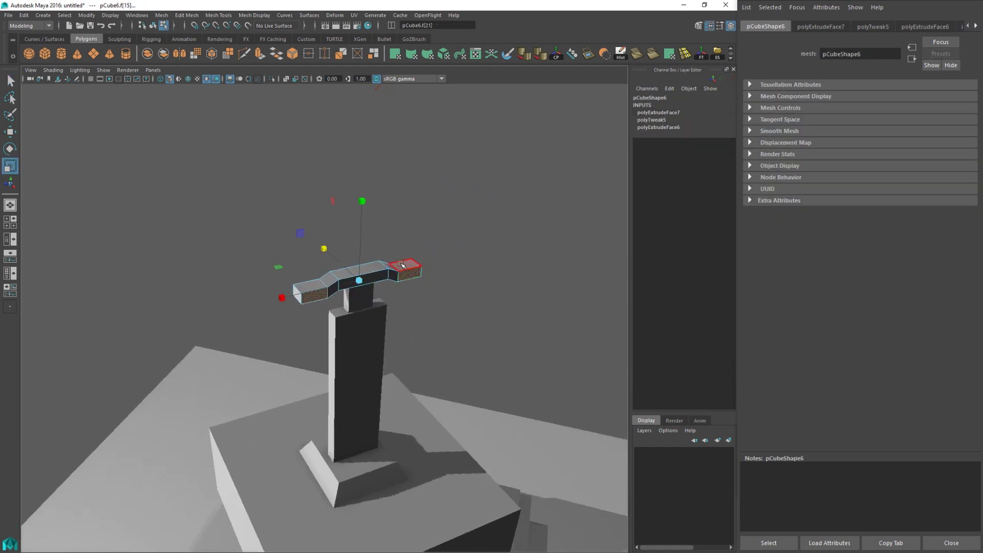
drag(325, 249, 423, 254)
key(q)
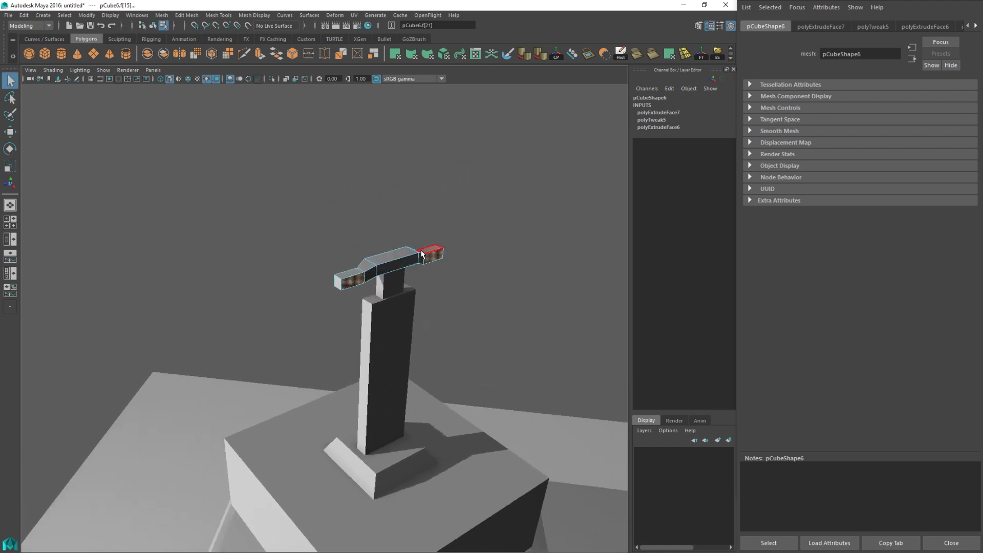
Step: Duplicate the slim slab below the crossguard, raise the copy to 1.92 and shrink it to 0.067 in X and 0.062 in Y
click(397, 282)
right_drag(419, 268, 435, 247)
key(w)
key(ctrl+d)
drag(393, 235, 411, 104)
key(r)
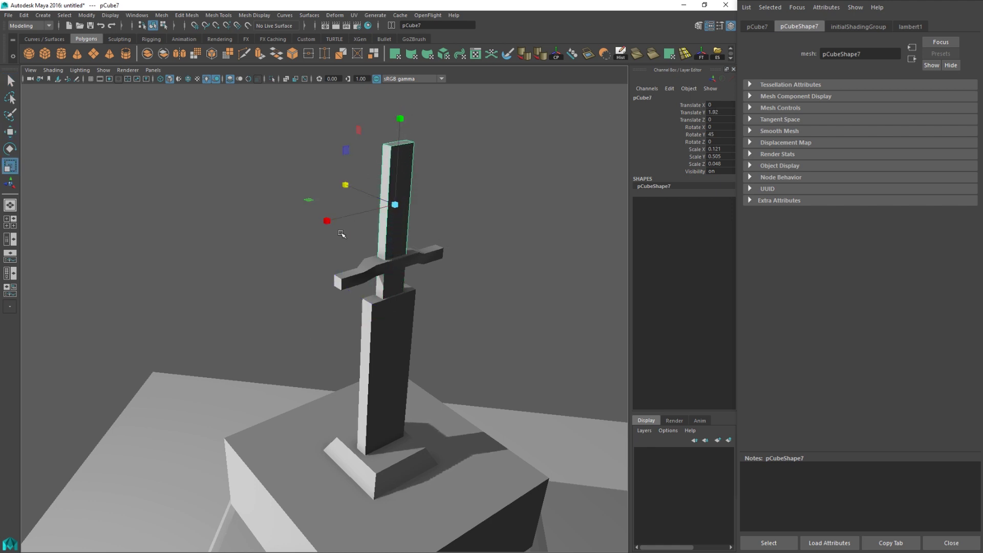
drag(328, 220, 357, 219)
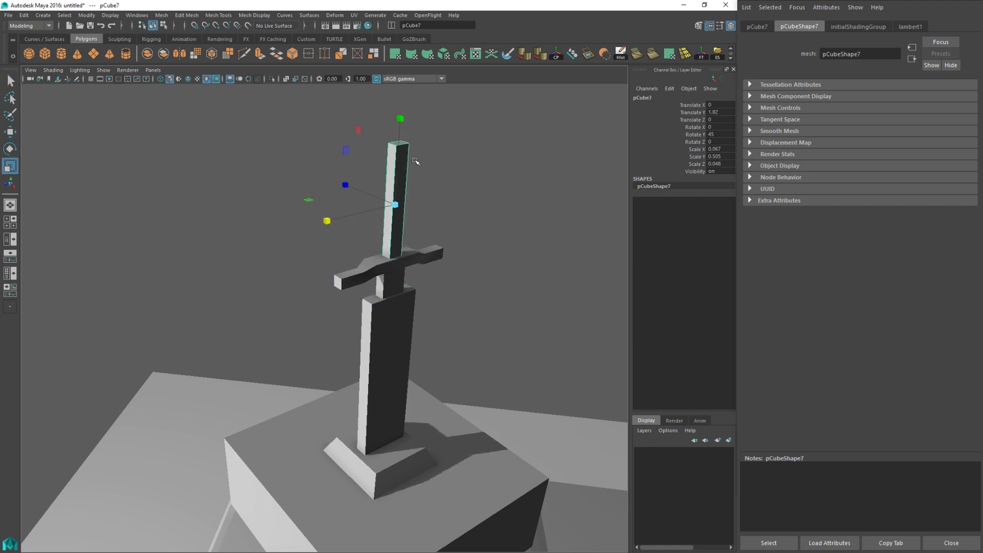
drag(400, 123, 398, 194)
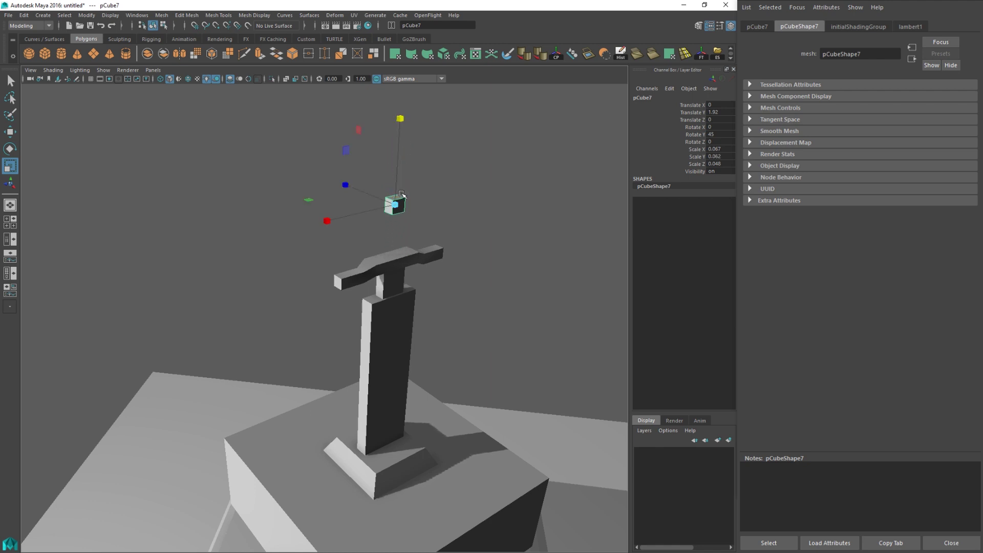
Step: Raise the small block to a height of 2.224 as the pommel and scale it to 0.059 in Z
key(w)
drag(401, 114, 418, 30)
key(r)
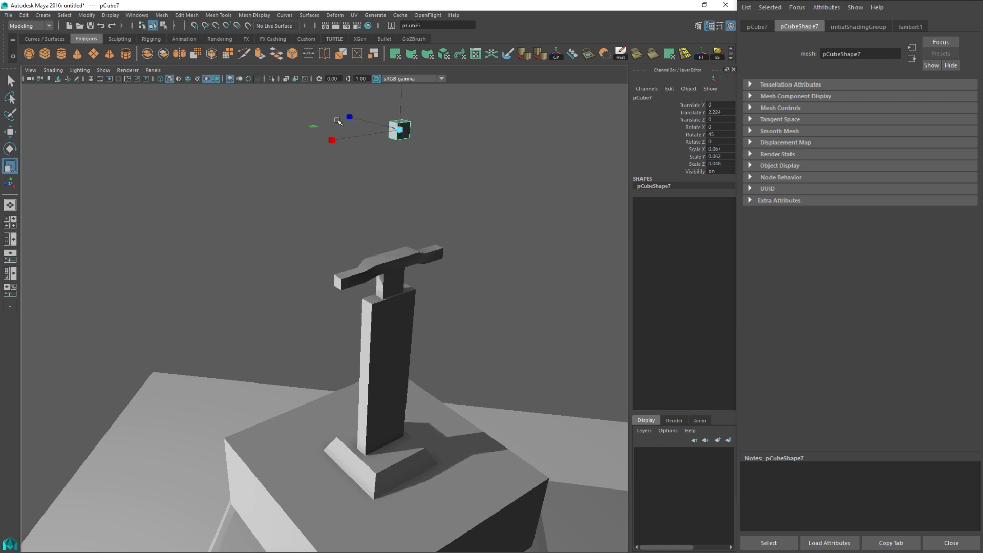
alt+drag(394, 153, 394, 207)
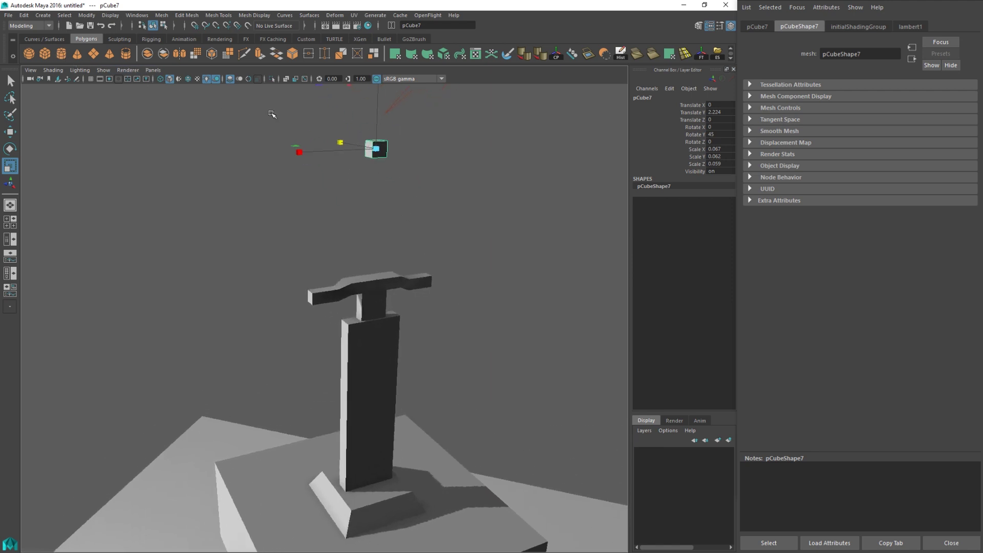
Step: Add a cylinder for the grip, scale it to 0.042 in X and Z and 0.207 in Y, and raise it to about 1.95
key(w)
drag(372, 494, 398, 228)
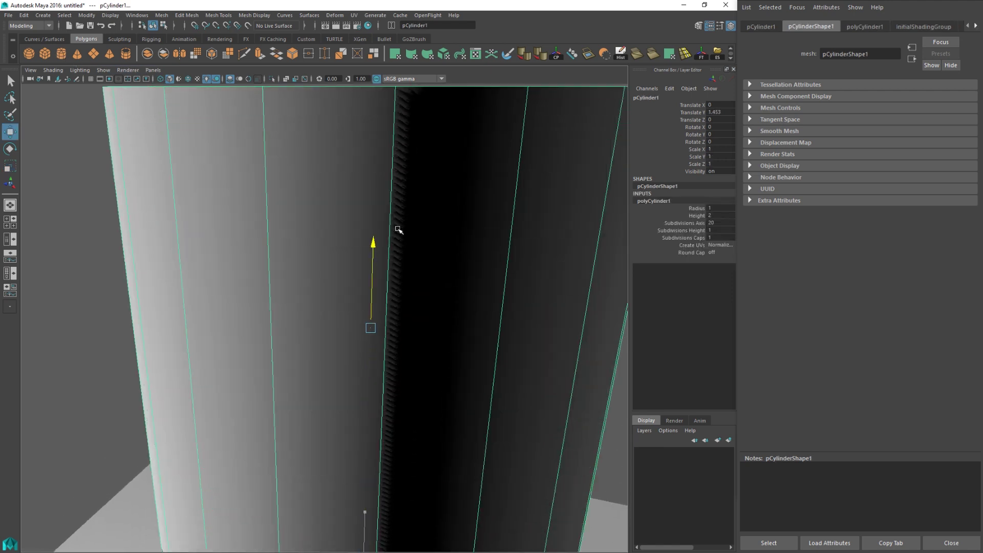
key(r)
drag(334, 301, 381, 306)
drag(381, 244, 373, 281)
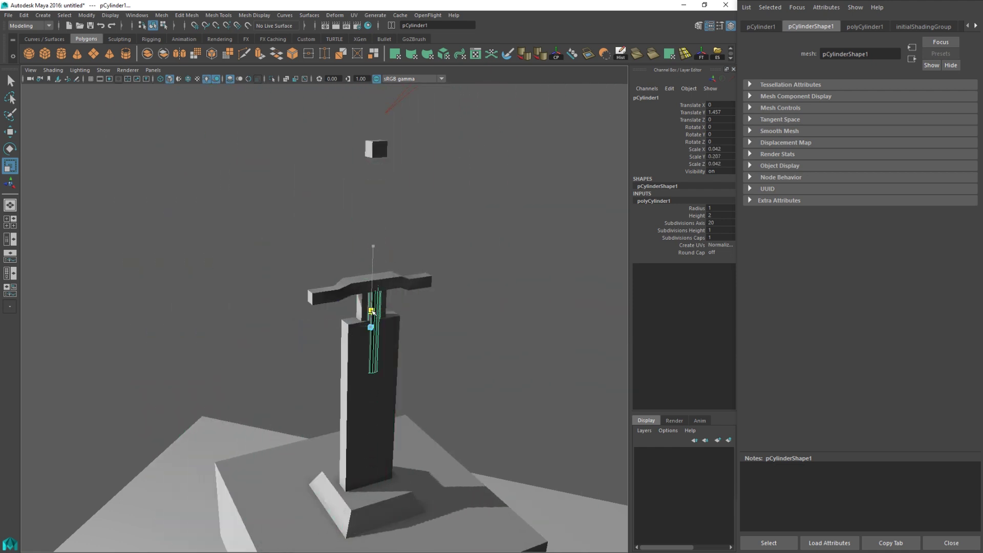
key(w)
drag(376, 241, 389, 118)
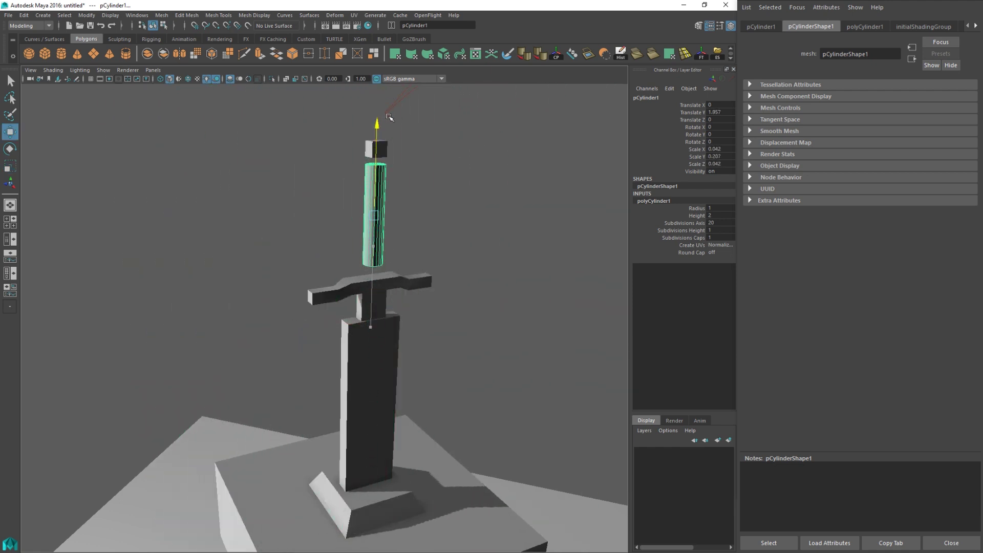
Step: Duplicate the grip cylinder, slim the copy to 0.028 in X and Z, and lengthen it to bridge the pommel and crossguard
key(r)
alt+drag(378, 151, 403, 280)
key(ctrl+d)
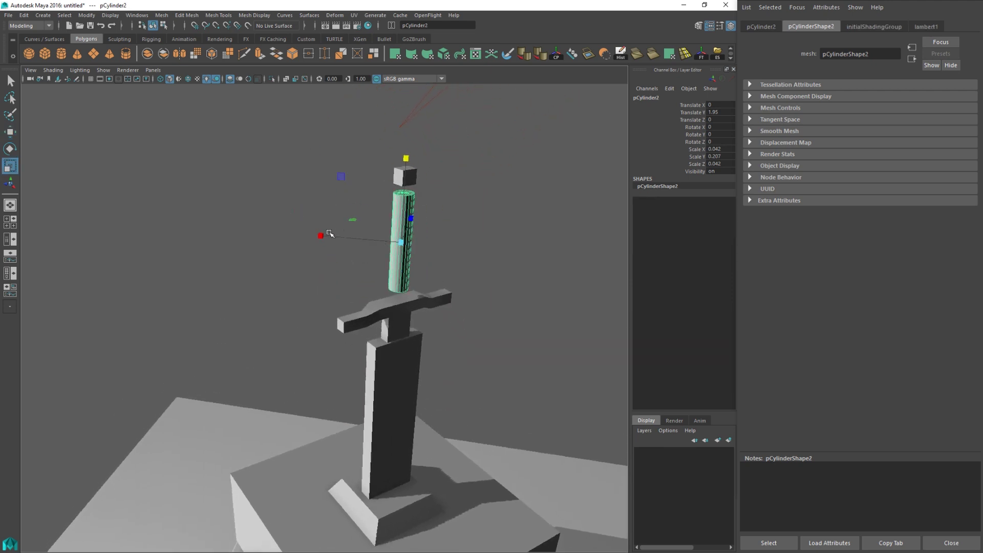
drag(352, 220, 353, 222)
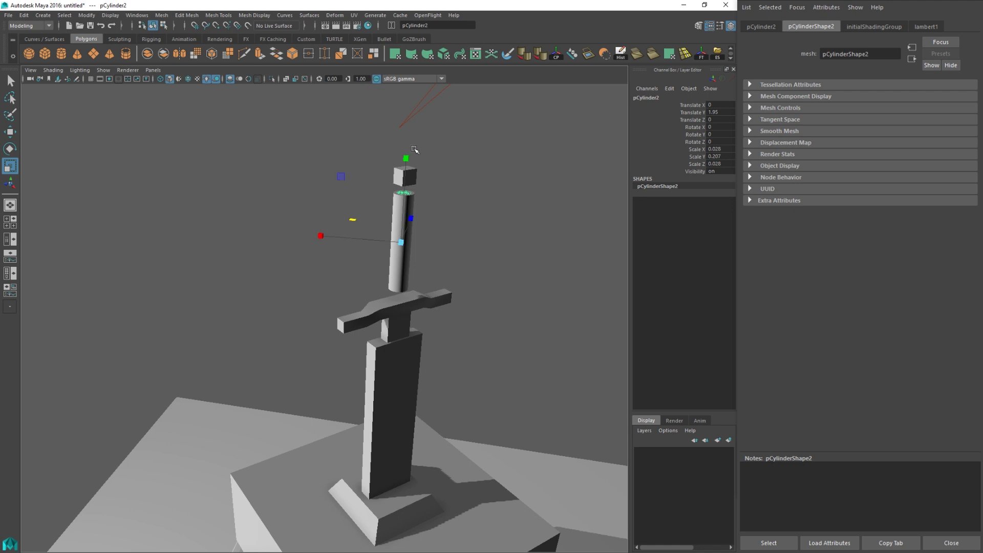
drag(406, 158, 414, 116)
click(494, 182)
Step: Select both end faces of the crossguard and scale them apart to lengthen its arms
alt+drag(448, 270, 374, 293)
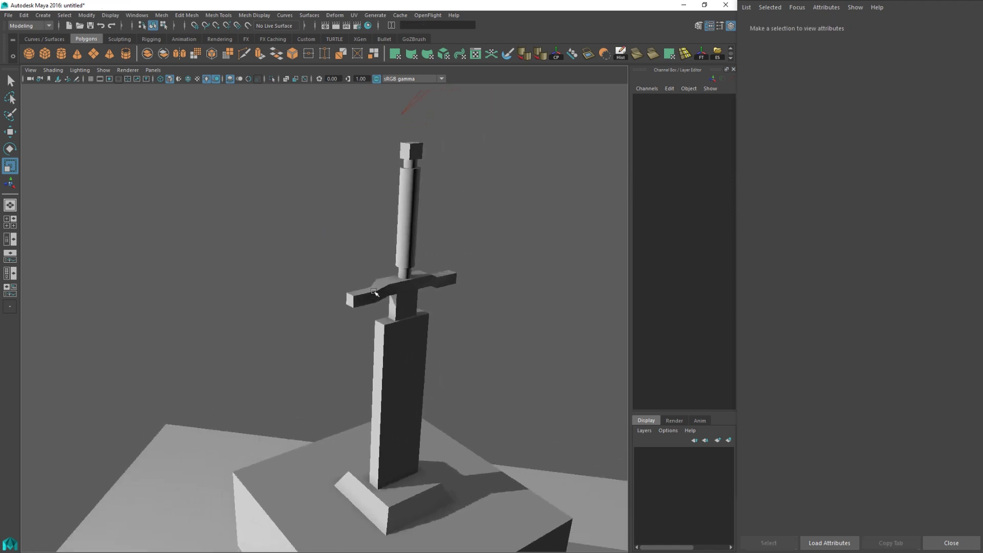
click(370, 304)
right_drag(351, 290, 352, 313)
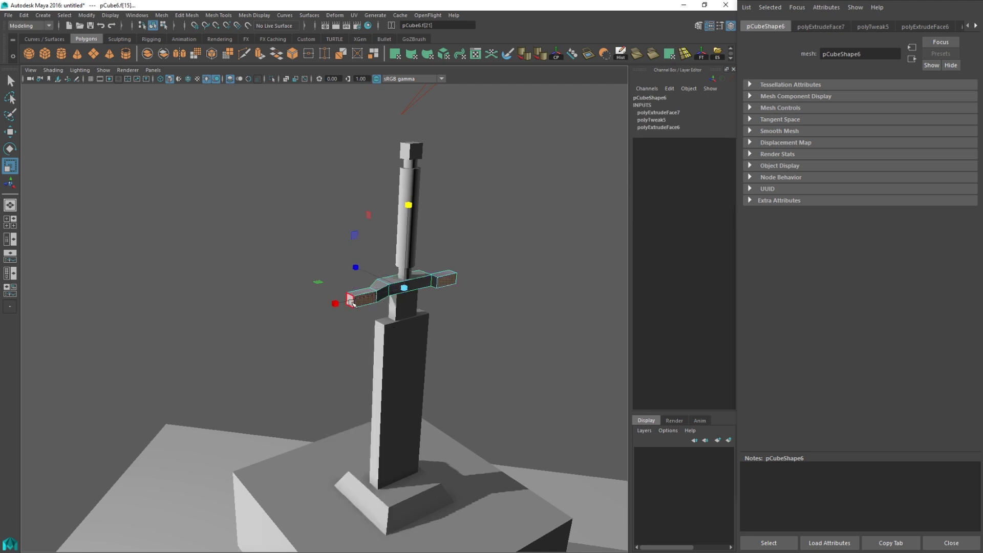
click(352, 301)
alt+drag(450, 292, 349, 291)
shift+click(266, 290)
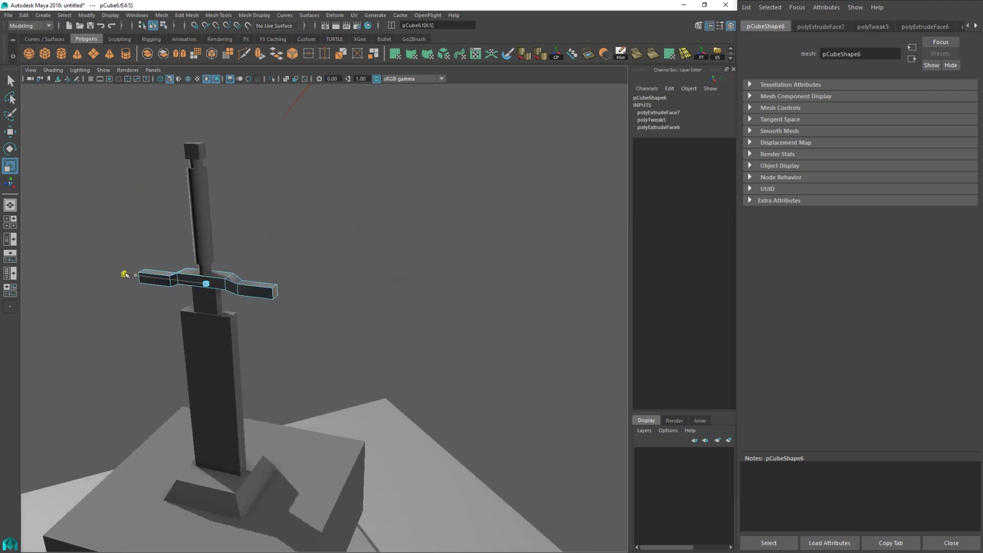
click(310, 359)
Step: Duplicate the main blade slab and scale the copy to 0.125 in X, 1.069 in Y and 0.075 in Z as a central ridge
alt+drag(310, 358, 379, 349)
click(416, 309)
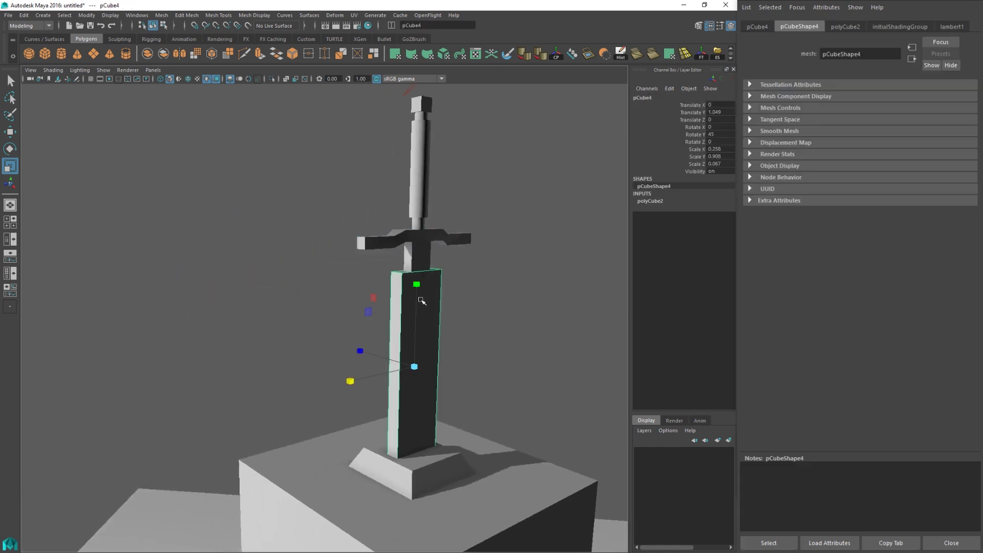
right_drag(422, 288, 448, 277)
key(w)
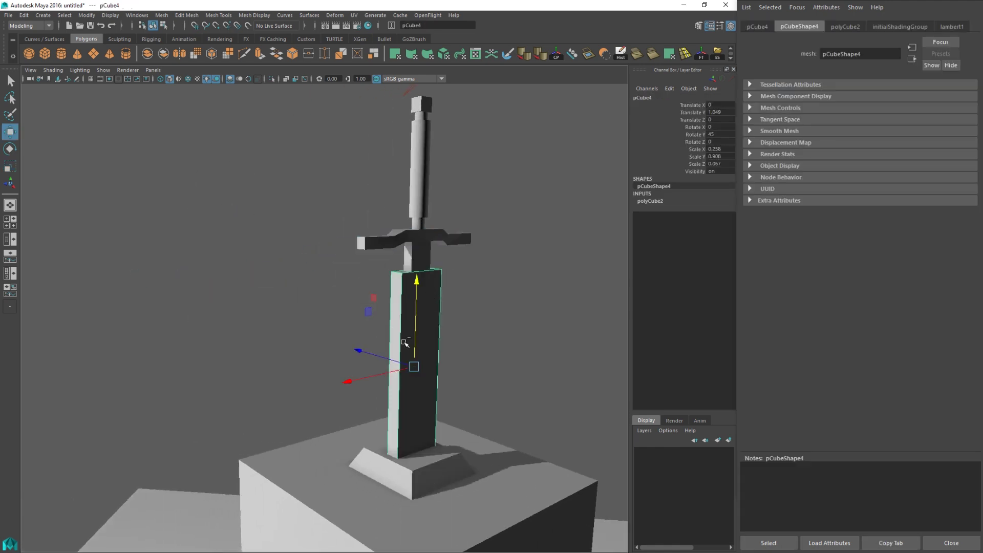
key(ctrl+d)
key(r)
drag(350, 381, 356, 350)
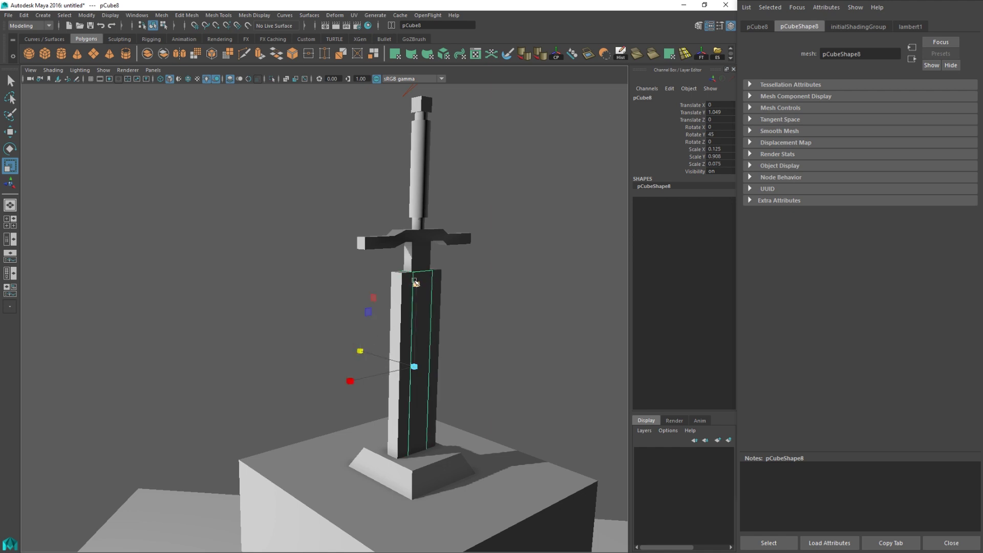
drag(415, 282, 421, 270)
Step: Narrow the main blade slab to 0.206 in X and extrude its two narrow side faces outward by 0.061
click(402, 317)
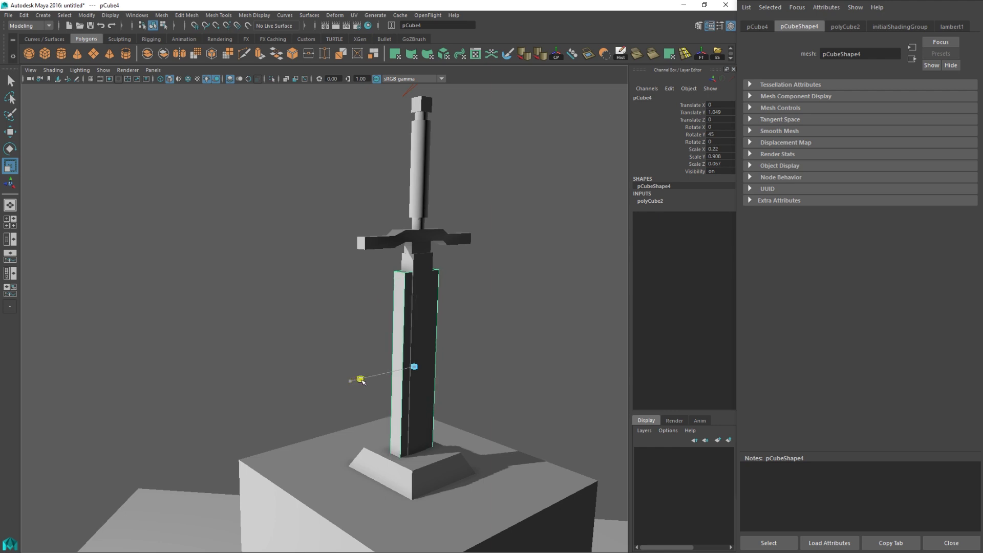
right_drag(399, 308, 400, 311)
click(399, 311)
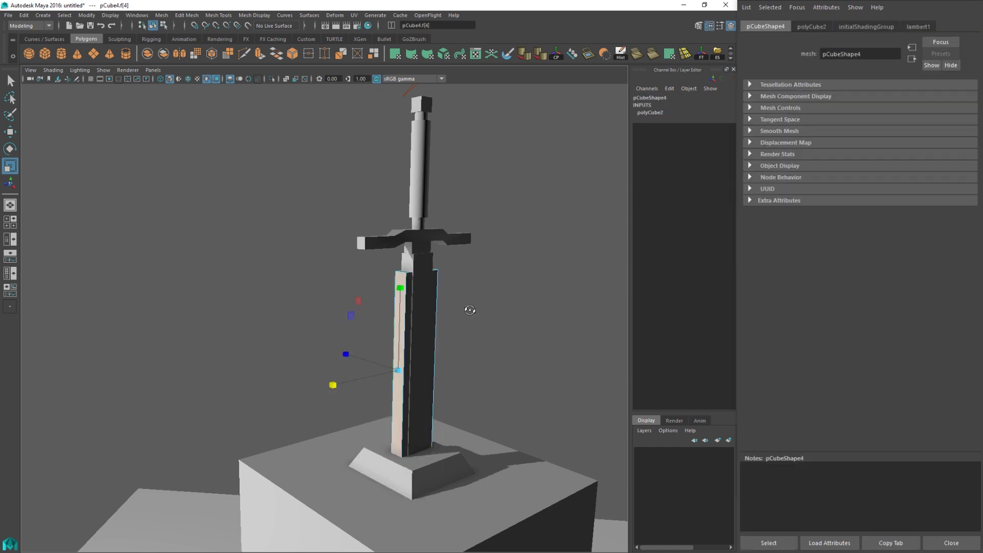
alt+drag(468, 307, 347, 288)
click(259, 53)
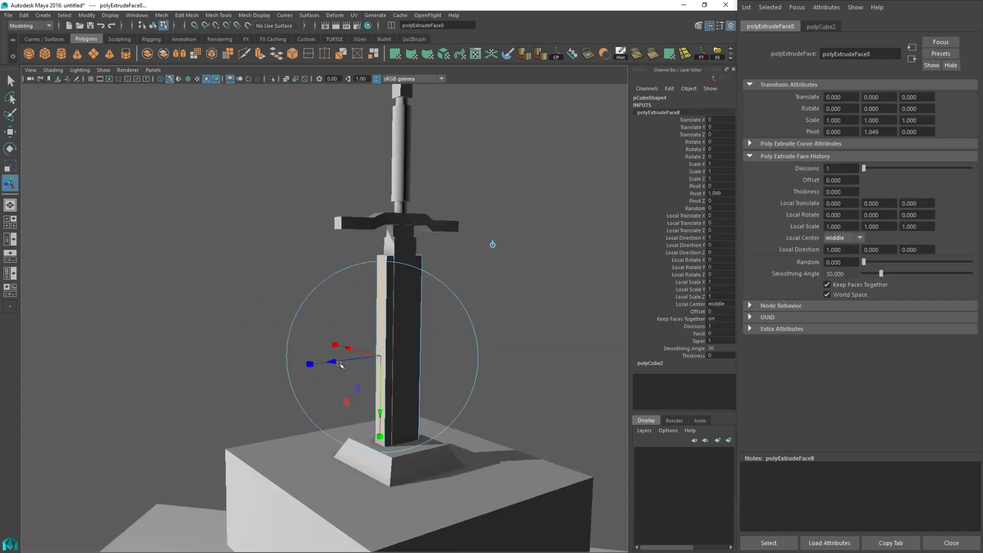
drag(339, 364, 324, 364)
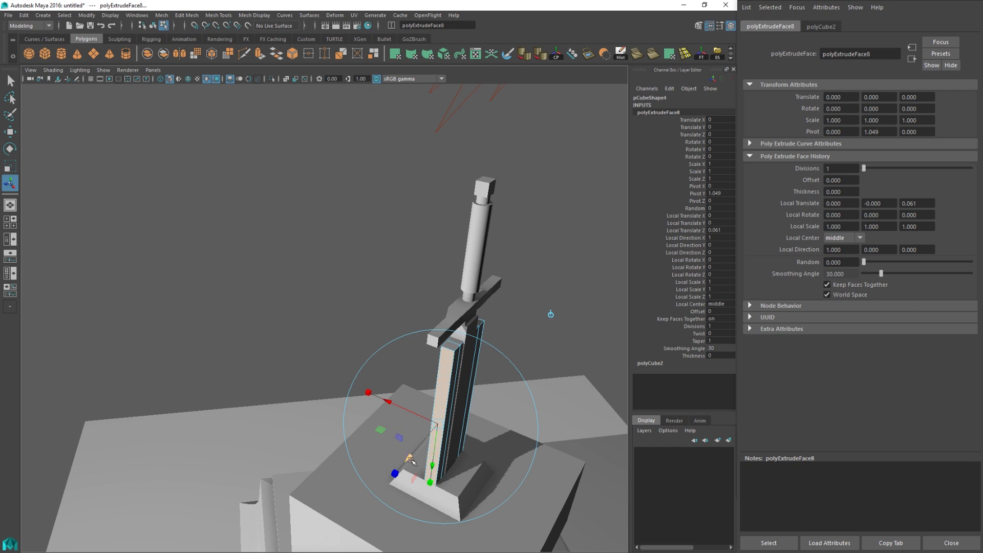
Step: Taper the extruded blade sides to a local scale of 0.167 in X to form the cutting edges, and return to object selection
mouse_move(368, 395)
mouse_down()
mouse_move(430, 424)
mouse_move(381, 387)
mouse_up()
key(w)
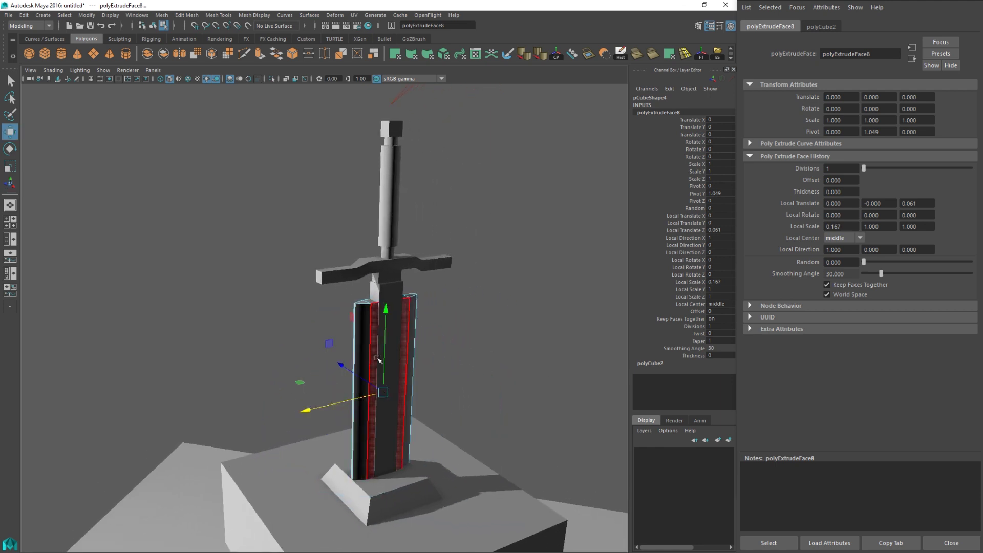
key(q)
right_drag(410, 322, 450, 280)
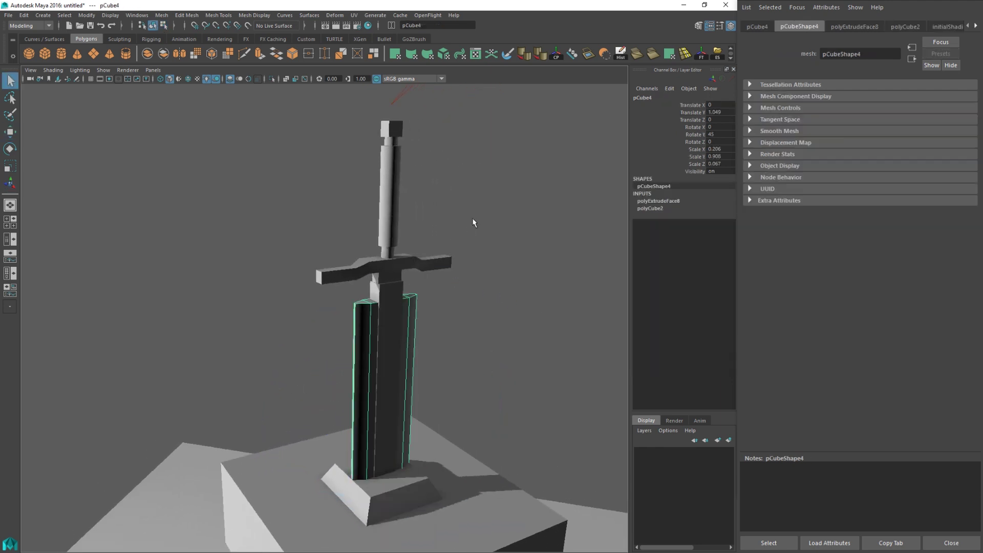
Step: Harden the edge normals of the bevelled main blade so its facets shade flat
key(r)
click(495, 177)
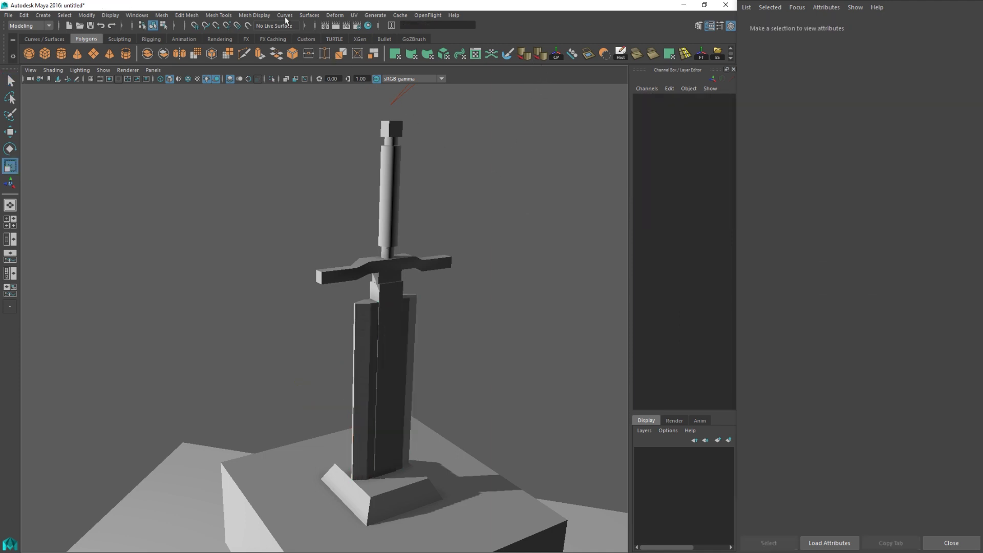
click(265, 16)
click(489, 253)
alt+drag(443, 342, 475, 283)
click(498, 314)
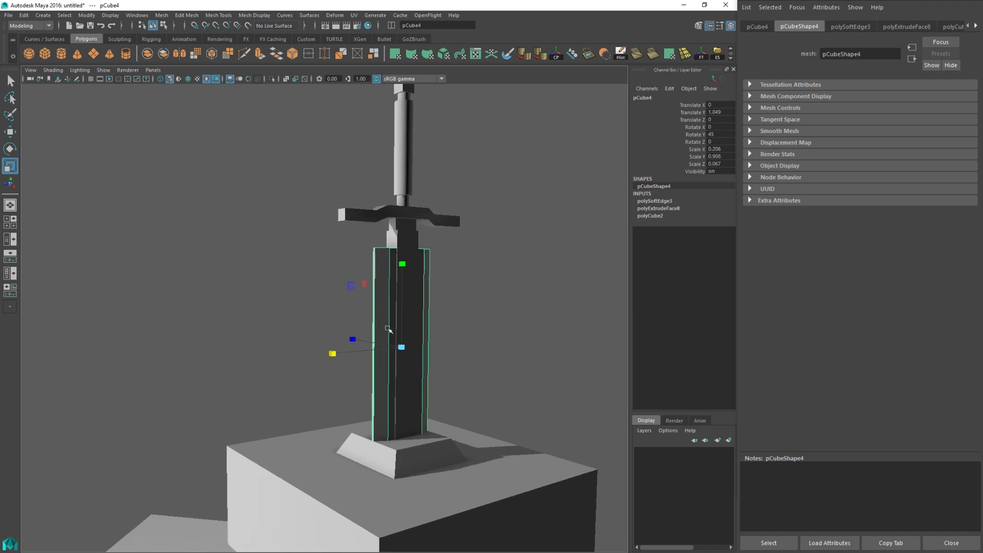
Step: Select the main blade together with its central ridge and make both slightly thinner in Z
alt+drag(413, 261, 467, 297)
click(467, 297)
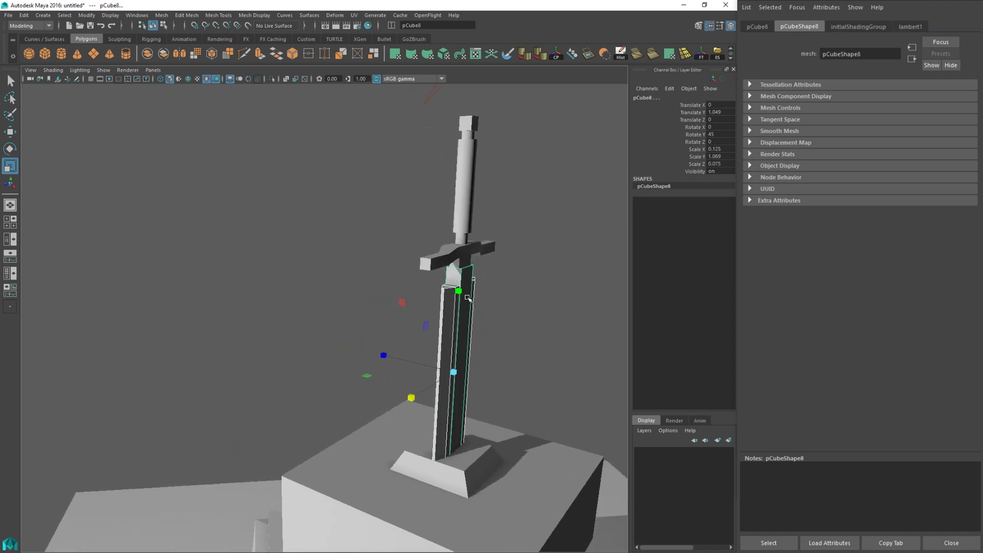
drag(384, 355, 392, 357)
click(494, 342)
Step: Select the eight socket vertices on the upper pedestal block and rescale the socket along the blade's width
alt+drag(494, 342, 357, 413)
click(314, 410)
alt+middle_drag(357, 413, 413, 309)
right_drag(354, 360, 309, 290)
drag(297, 323, 423, 404)
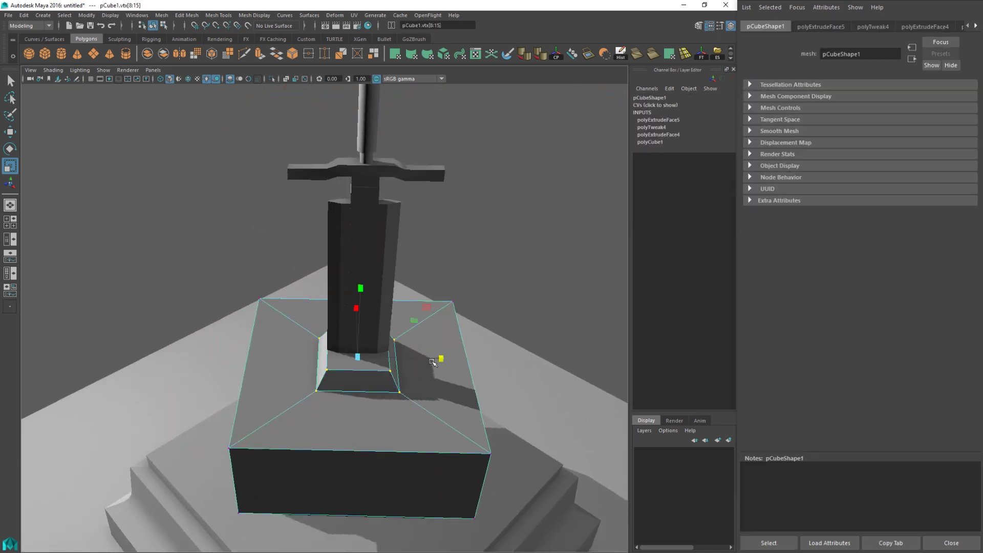
drag(444, 359, 438, 281)
click(522, 279)
key(q)
scroll(467, 331, down, 2)
right_drag(439, 282, 474, 277)
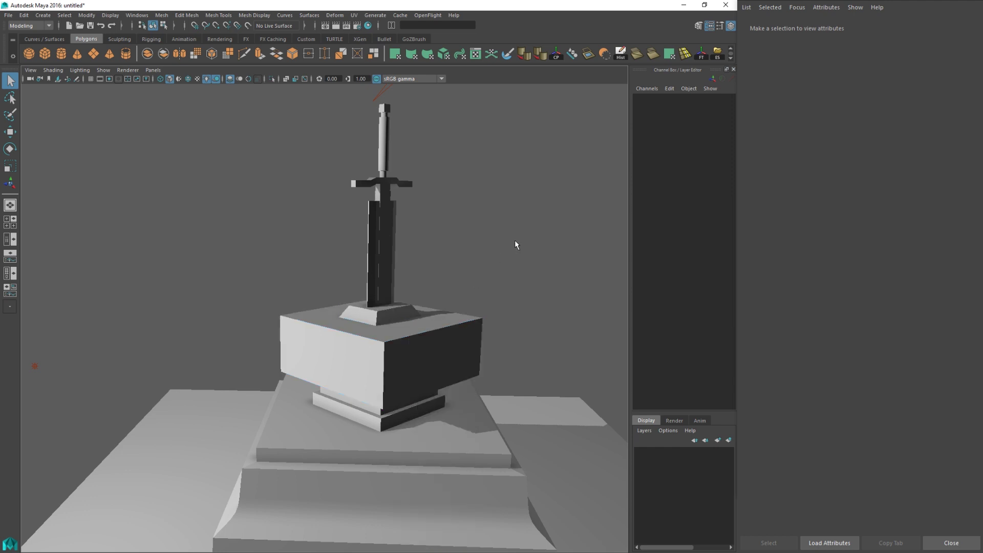
Step: Select the upper pedestal block, bring the reference sketch in ImageGlass beside the model and compare the proportions
click(412, 334)
alt+drag(418, 332, 420, 309)
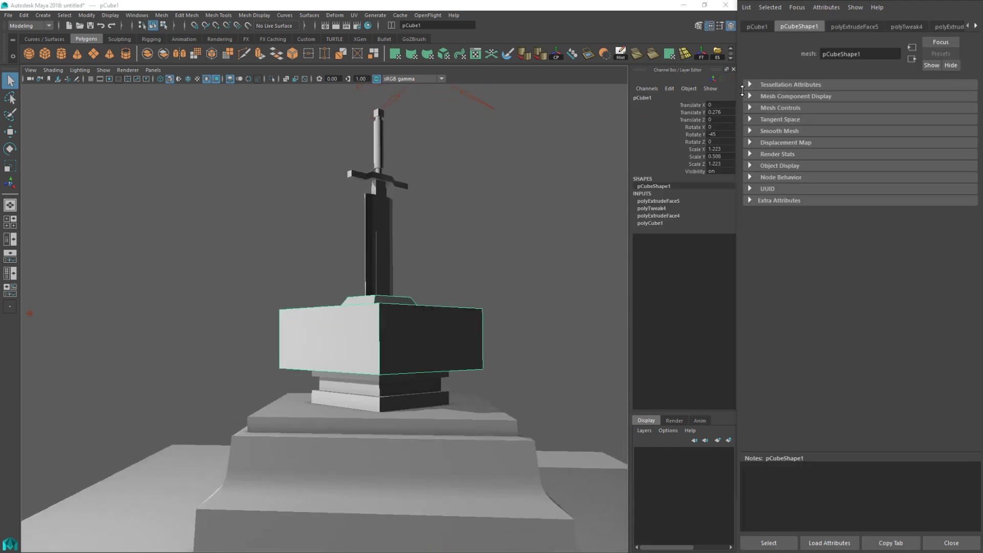
drag(375, 197, 156, 120)
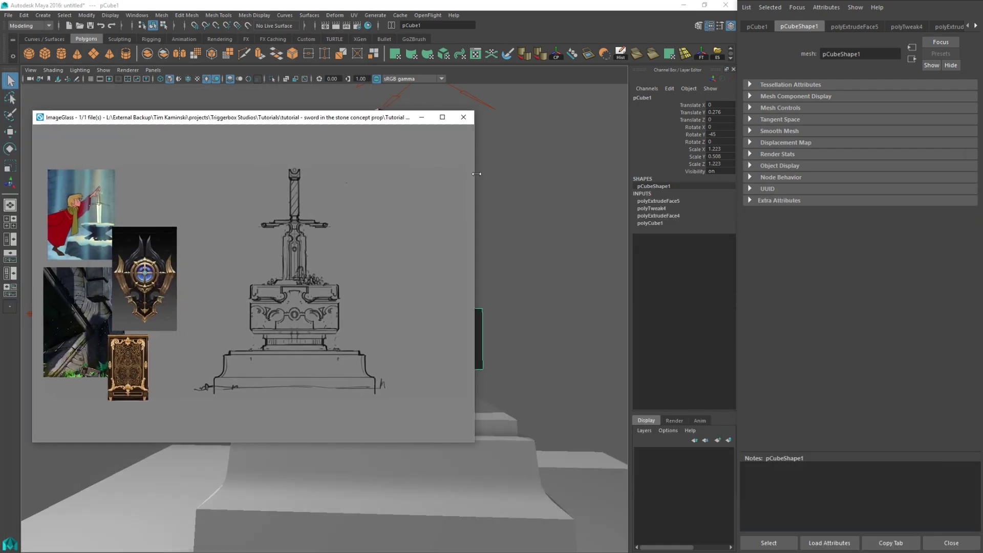
drag(473, 174, 321, 174)
drag(201, 122, 136, 129)
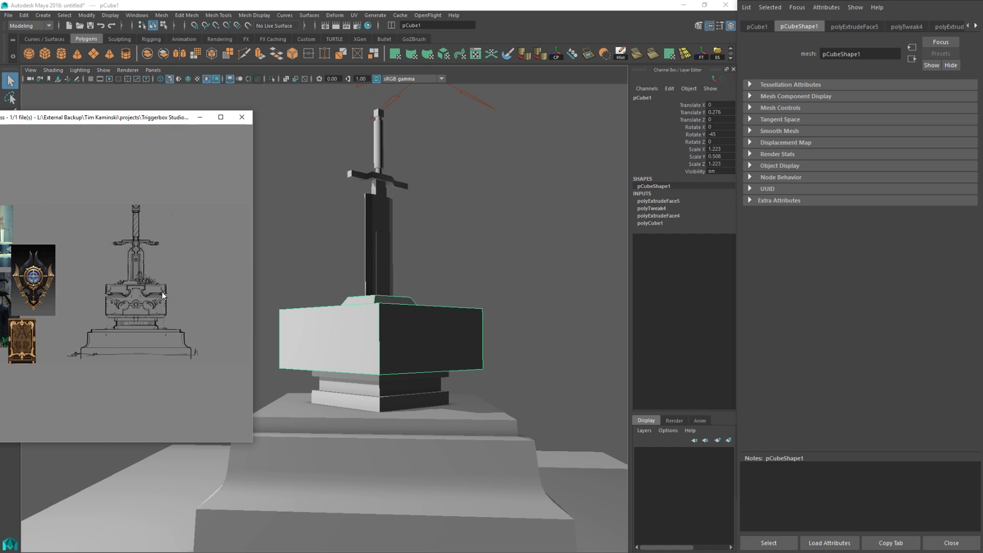
mouse_move(297, 274)
alt+mouse_down()
mouse_move(253, 276)
mouse_move(307, 279)
alt+mouse_up()
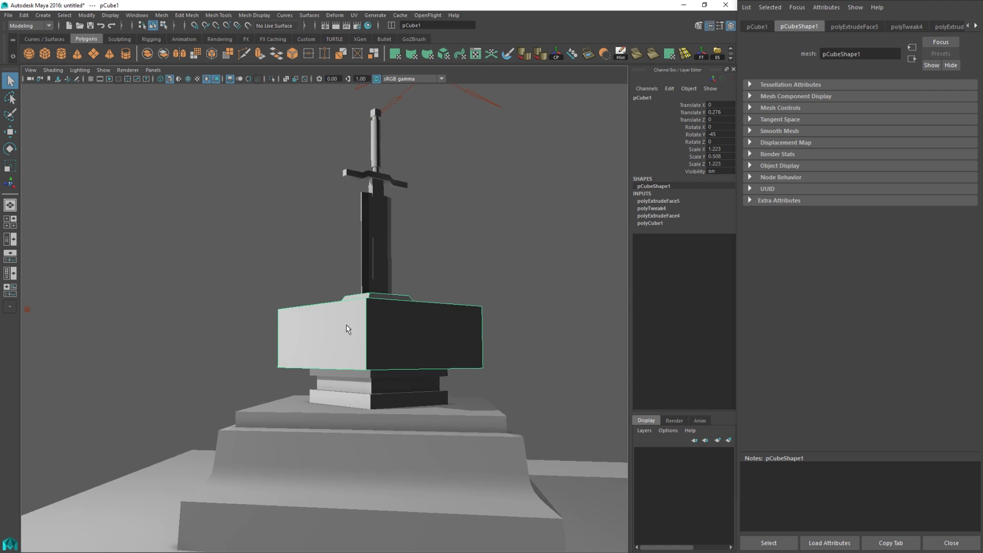
alt+drag(347, 329, 373, 310)
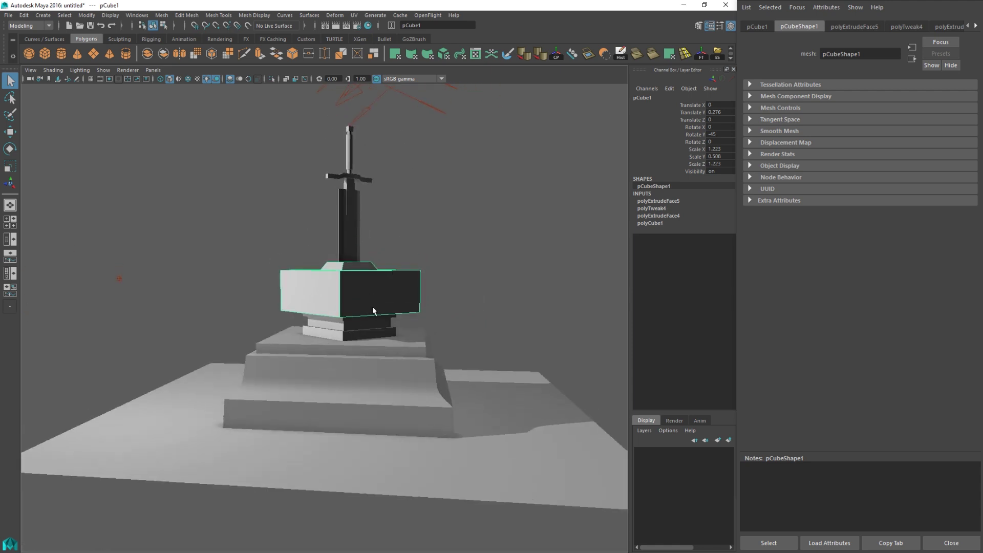
Step: Lower the pedestal's neck and stepped base together to about -1.195 in Y, and drop the ground plane to about -1.71
click(352, 336)
click(352, 360)
key(w)
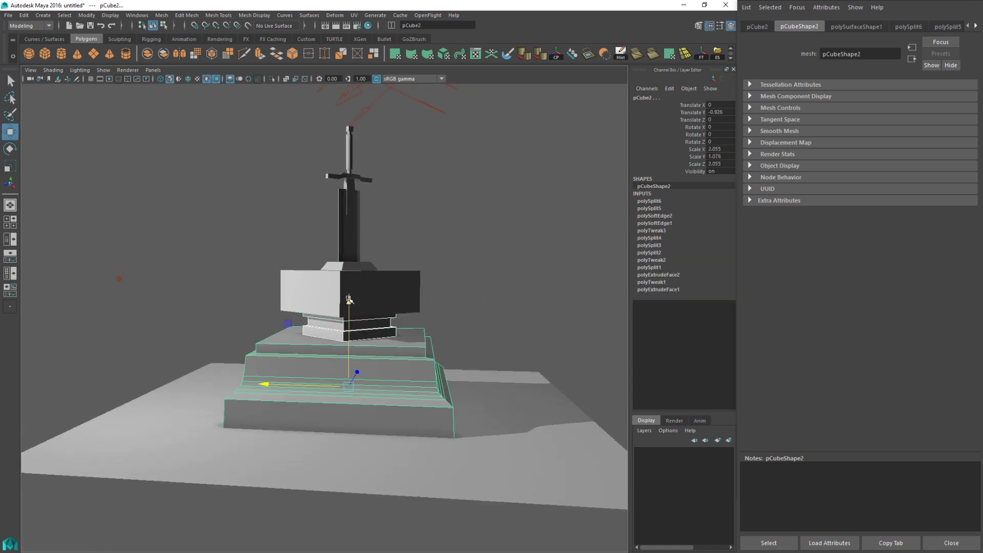
drag(349, 299, 447, 362)
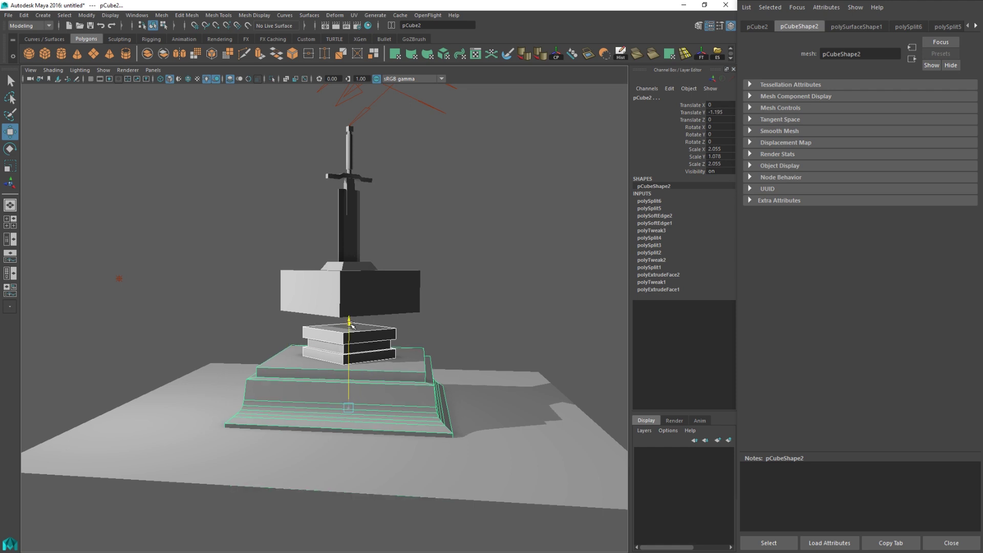
click(503, 410)
drag(352, 322, 355, 352)
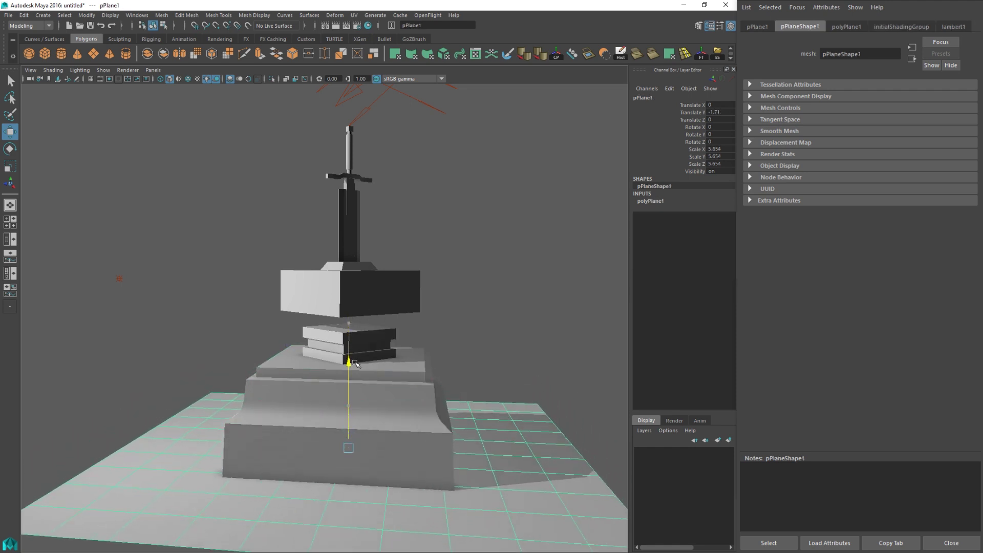
Step: Pull the bottom vertices of the upper pedestal block down to meet the neck, comparing the proportions with the reference sketch
click(376, 285)
right_click(356, 299)
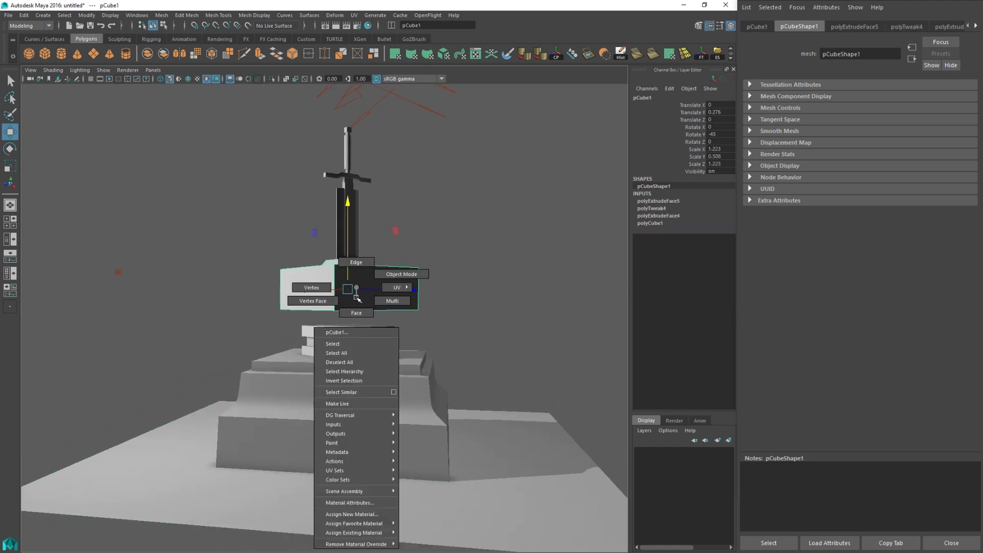
click(311, 287)
drag(256, 288, 426, 321)
drag(351, 228, 440, 232)
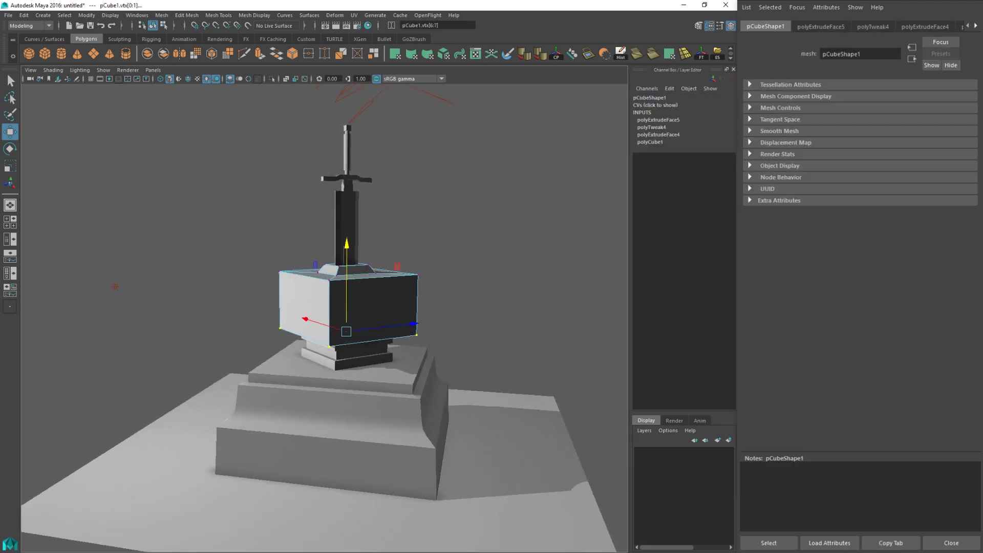
key(alt+Tab)
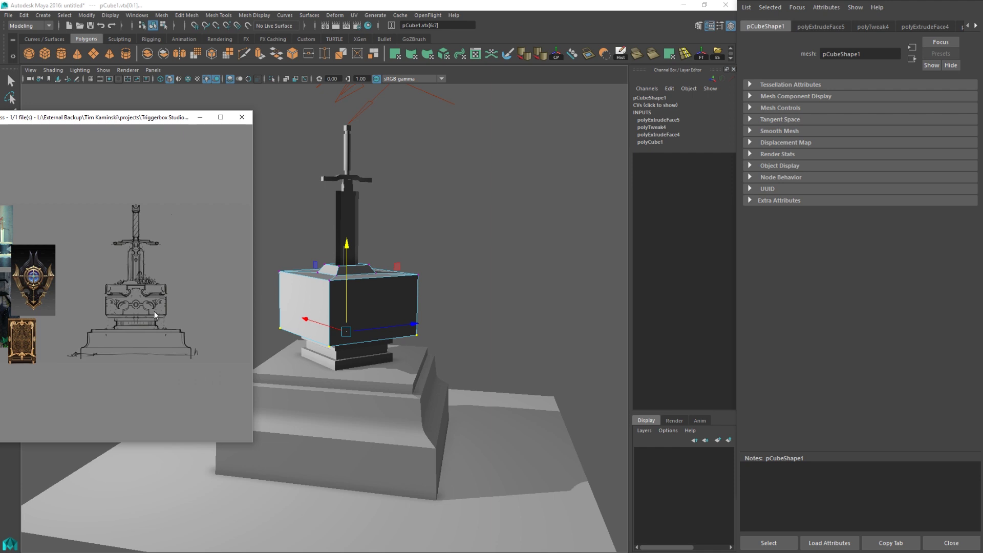
alt+drag(307, 298, 342, 289)
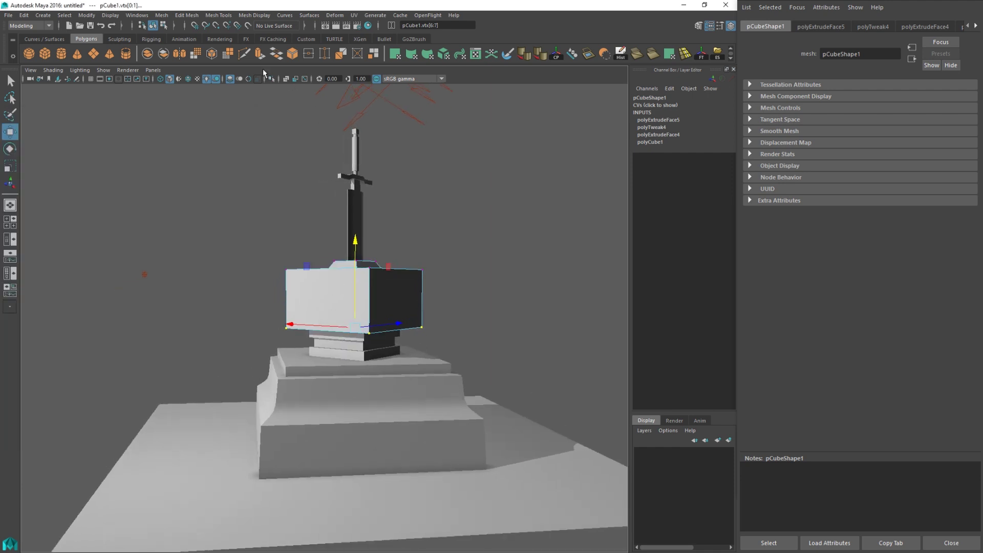
Step: Cut two closely spaced edge loops around the upper pedestal block, a short distance below its top edge
key(ctrl+shift+x)
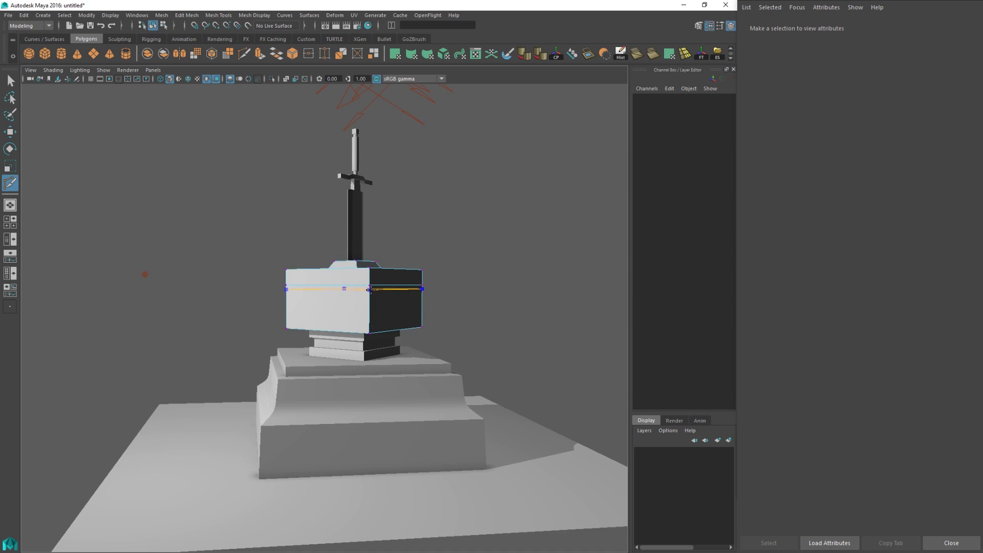
ctrl+click(370, 290)
alt+right_drag(369, 289, 461, 286)
Step: Select the narrow face ring between the new edge loops and extrude it inward with a local Z translate of -0.122
key(q)
double_click(463, 262)
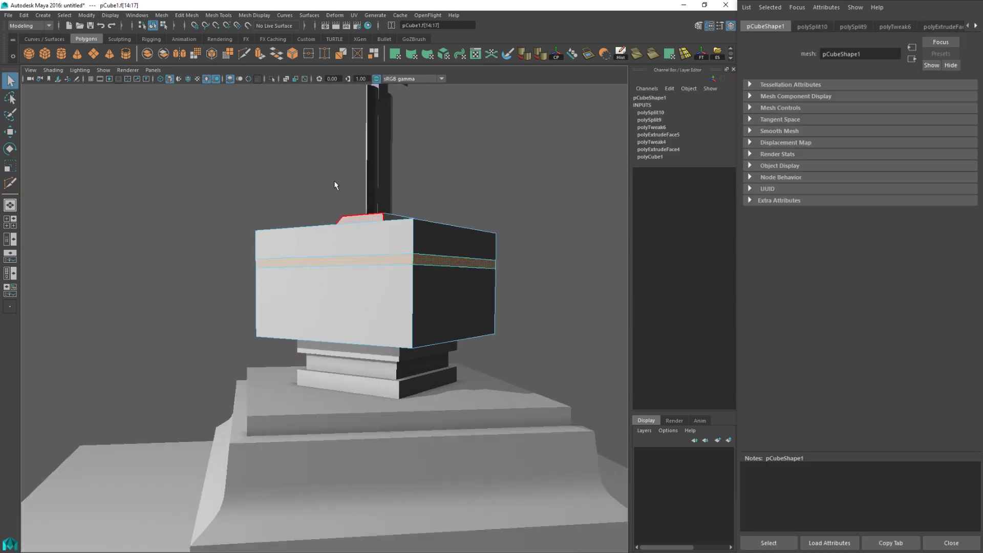
key(ctrl+e)
alt+drag(408, 189, 335, 244)
drag(460, 295, 439, 293)
alt+drag(341, 303, 357, 307)
key(q)
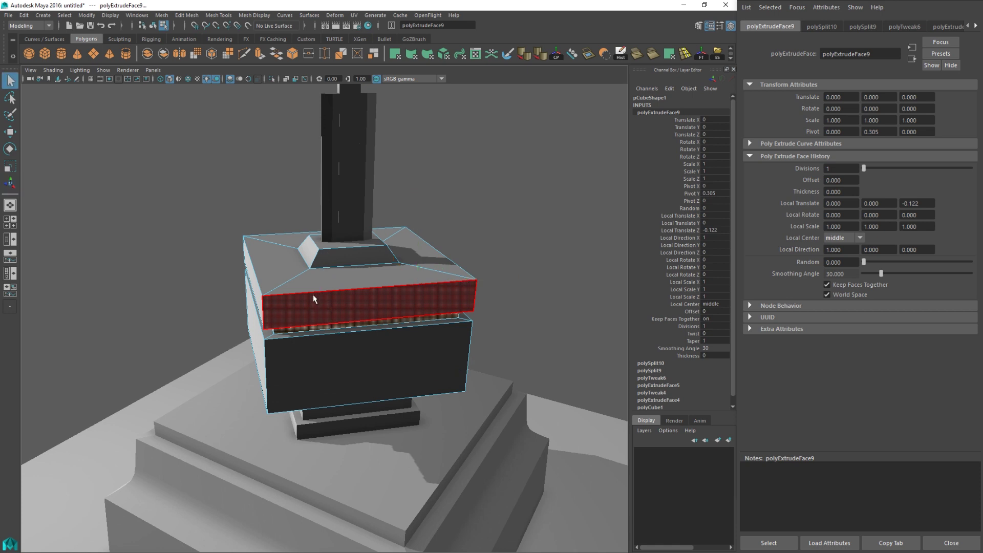
Step: Select the top and bottom perimeter edges of the upper pedestal block and bevel them with a fraction of 0.2
right_drag(312, 294, 310, 266)
double_click(315, 292)
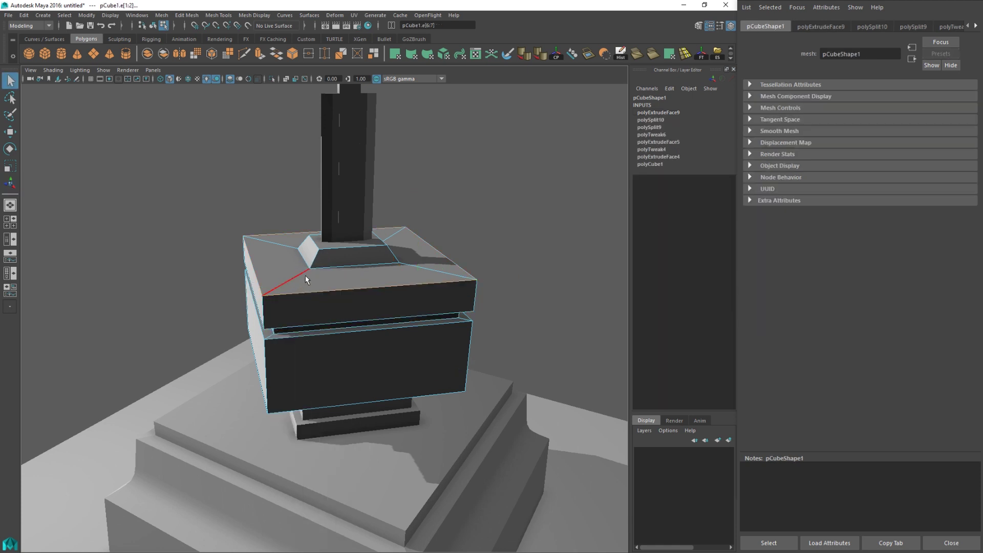
alt+drag(395, 326, 366, 311)
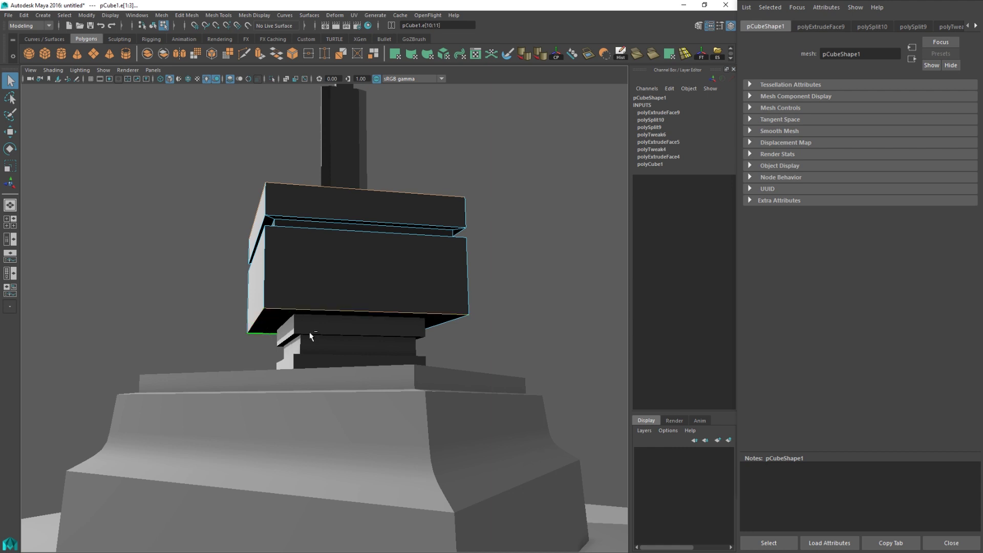
alt+drag(309, 332, 616, 127)
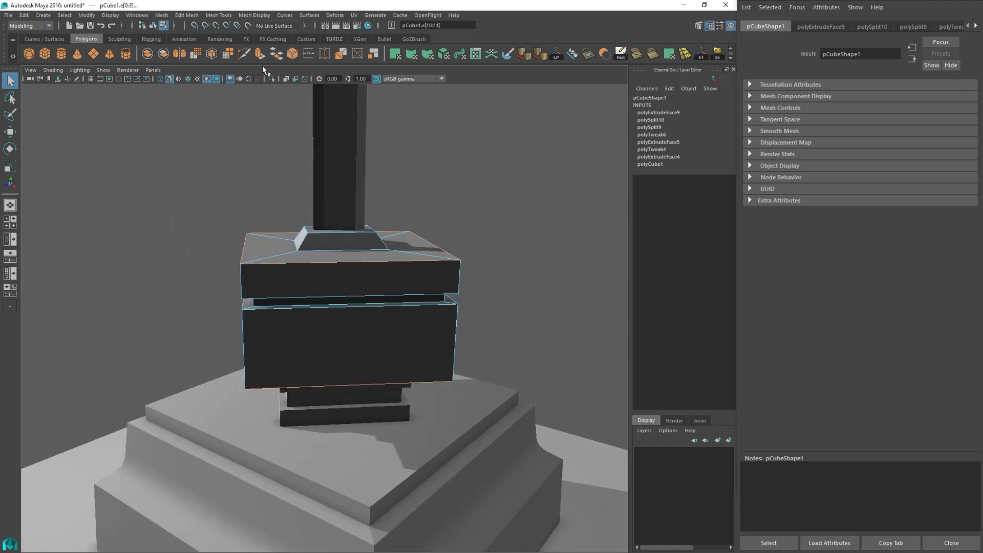
click(697, 26)
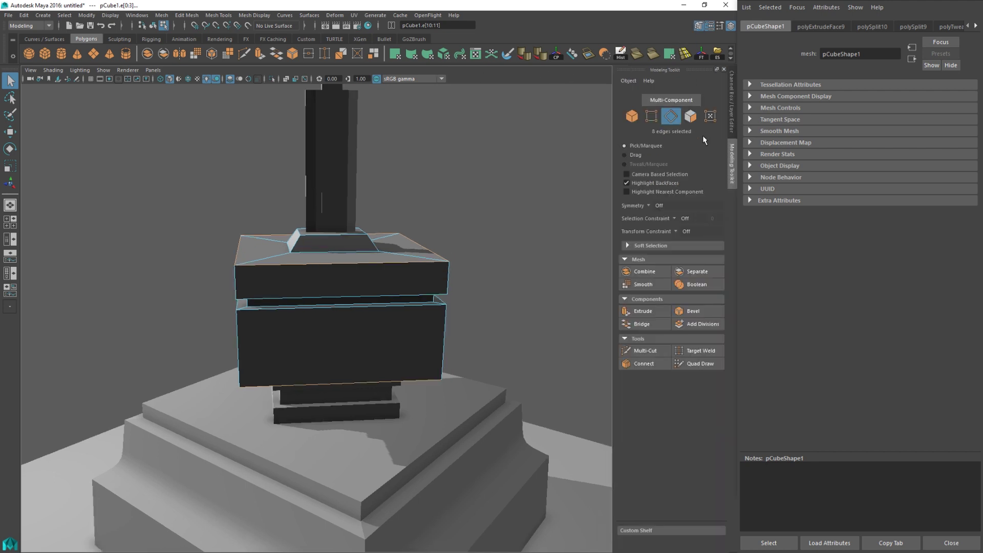
click(689, 311)
alt+drag(434, 266, 444, 273)
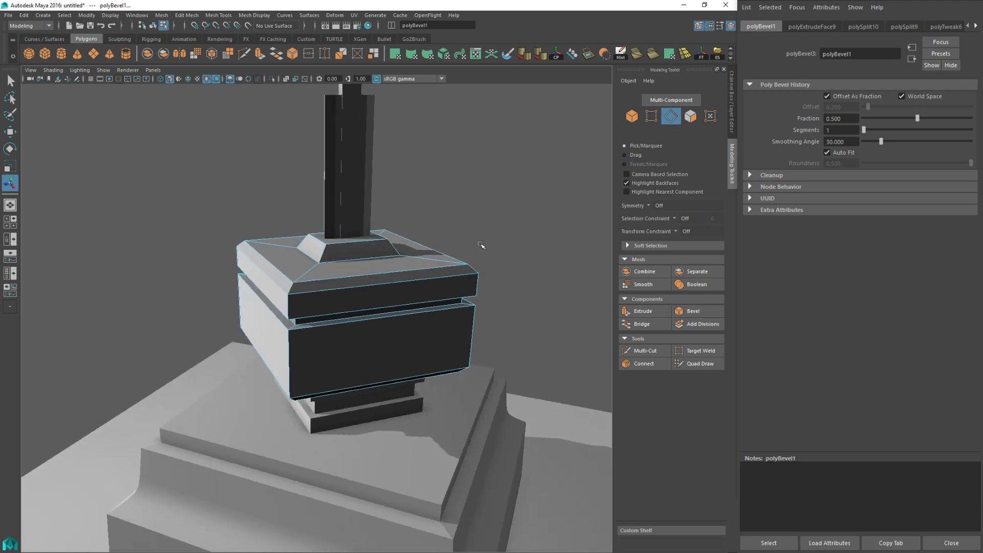
middle_drag(435, 237, 428, 241)
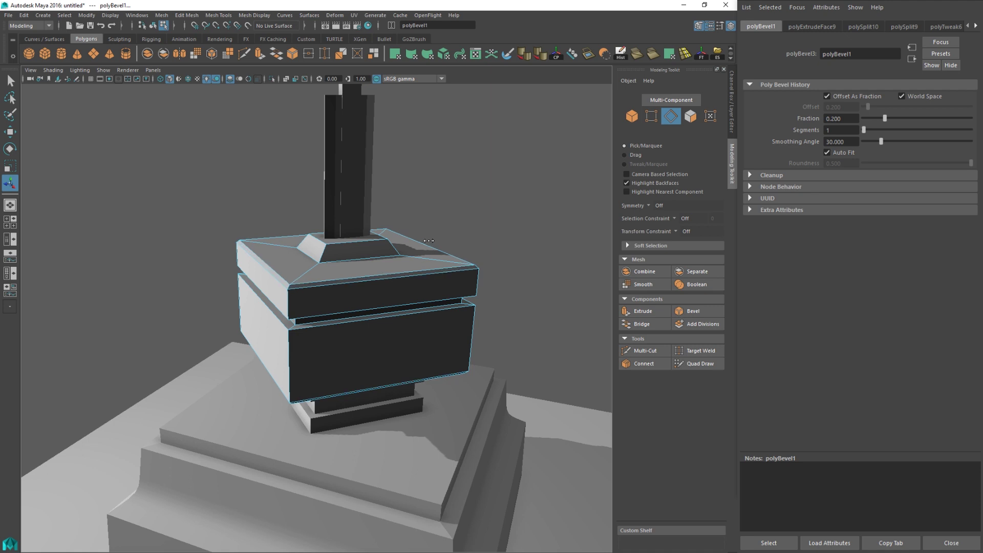
alt+drag(428, 279, 426, 296)
alt+middle_drag(426, 296, 447, 218)
key(q)
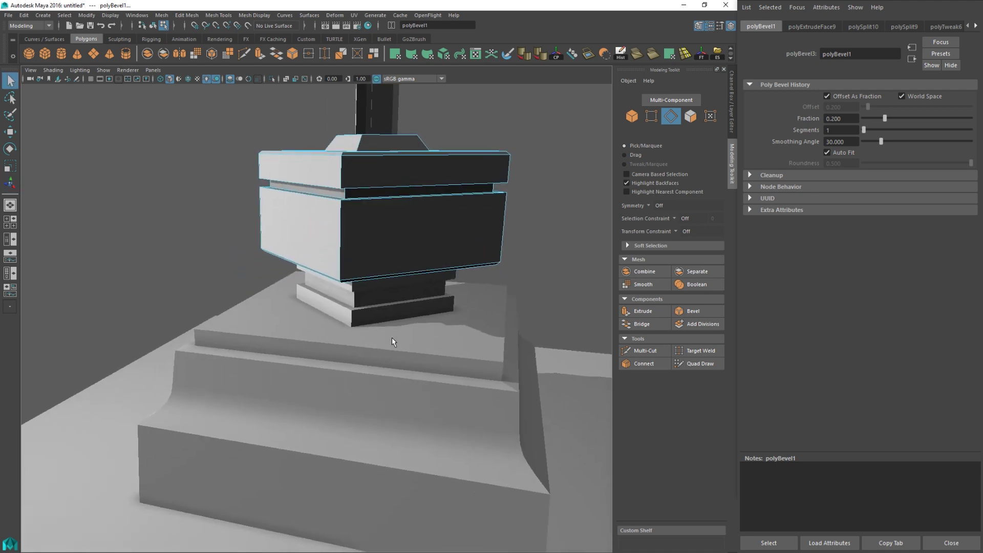
Step: Select the four upper perimeter edges of the base's top tier and bevel them with a fraction of 0.2
double_click(385, 352)
right_click(385, 357)
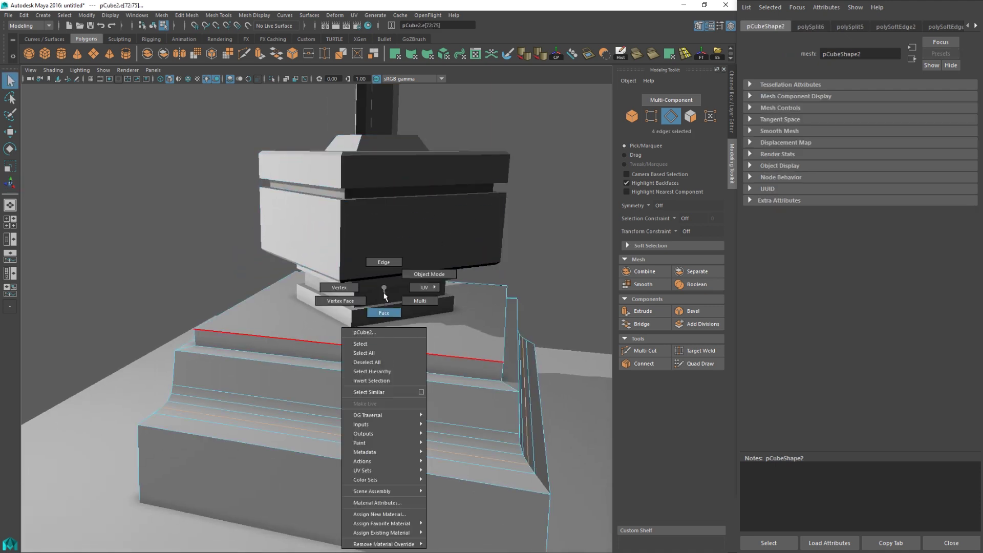
click(384, 313)
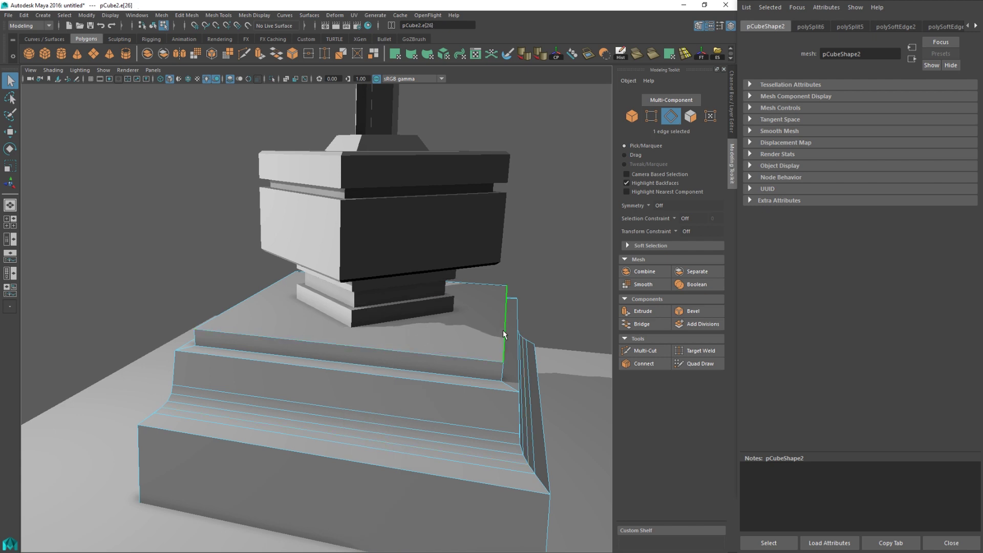
shift+click(428, 339)
alt+drag(274, 291, 328, 309)
click(307, 318)
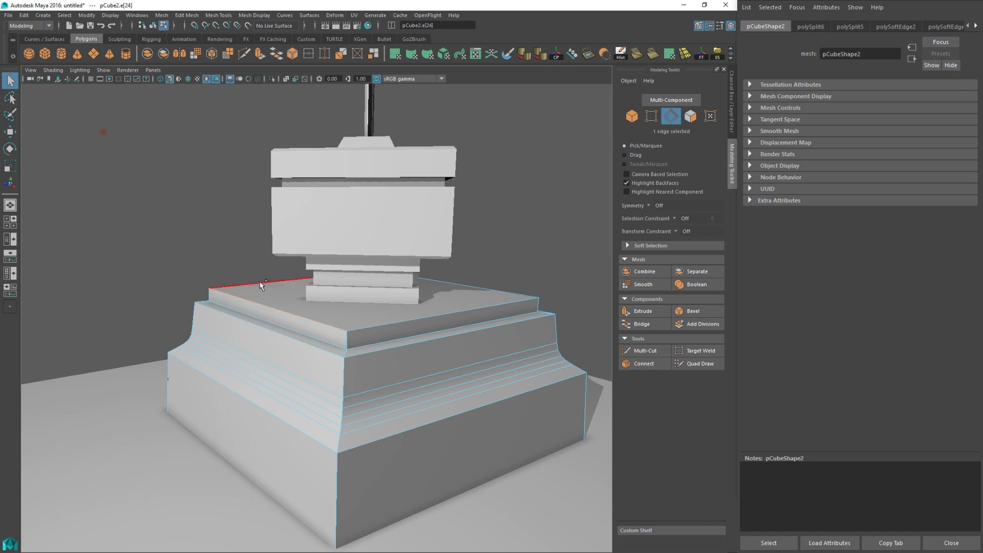
shift+click(260, 282)
shift+click(393, 316)
alt+drag(487, 290, 399, 361)
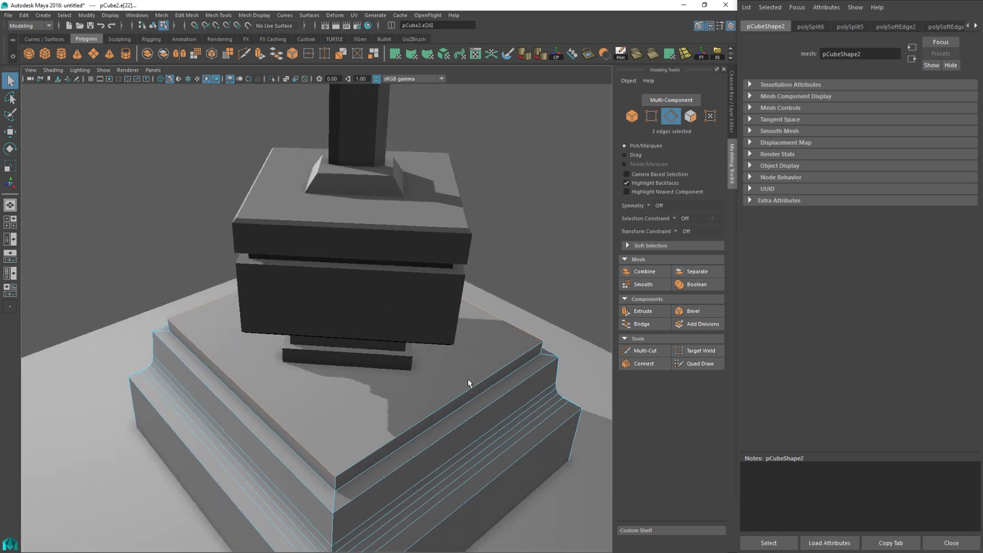
shift+click(499, 365)
alt+drag(499, 365, 589, 328)
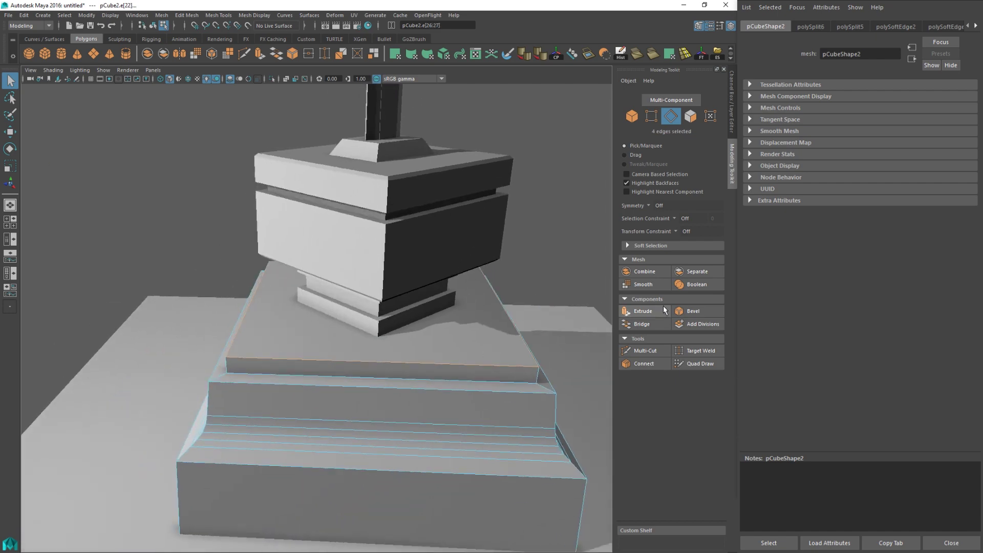
click(681, 310)
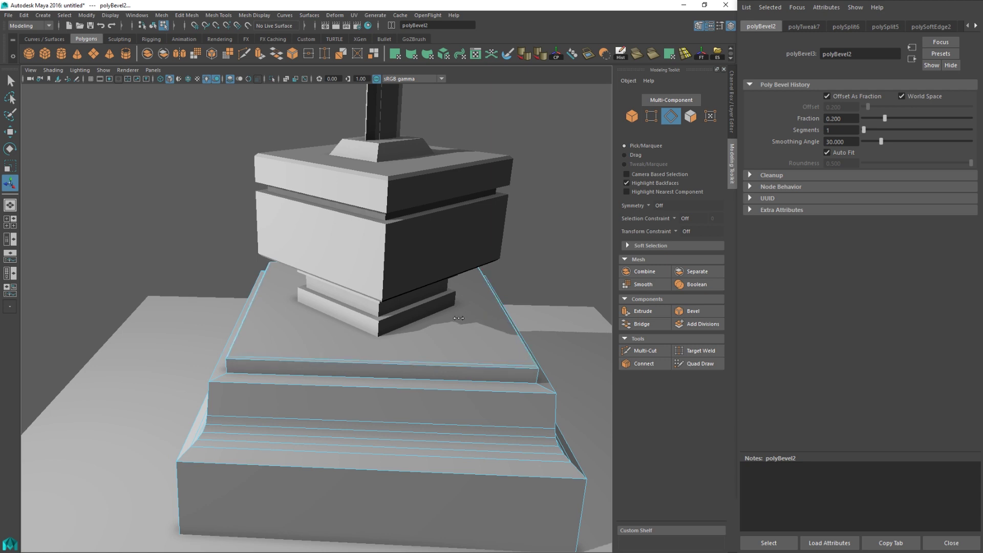
Step: Bevel the inner edge loop at the foot of the base's top tier with a fraction of 0.4
double_click(347, 364)
alt+drag(345, 364, 492, 382)
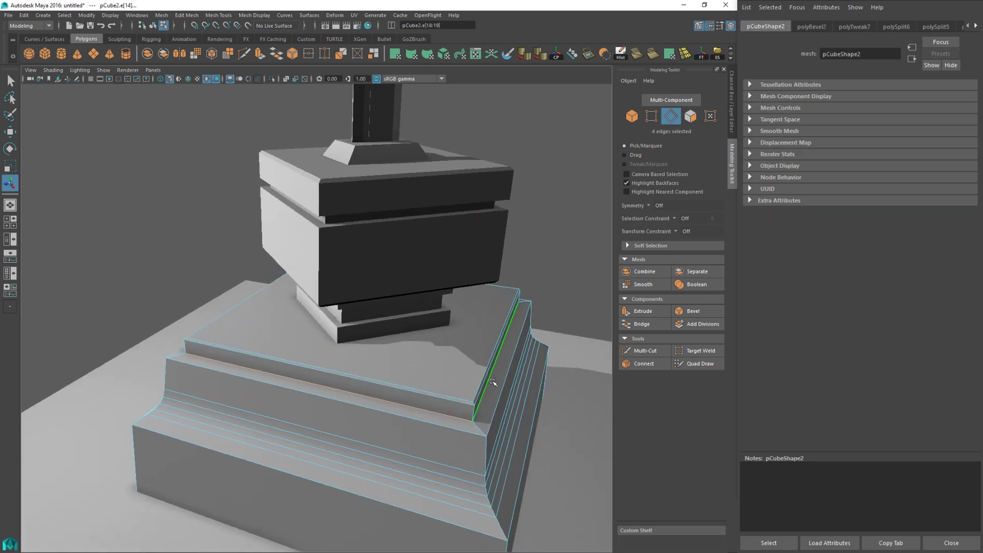
click(689, 311)
middle_drag(462, 379, 524, 323)
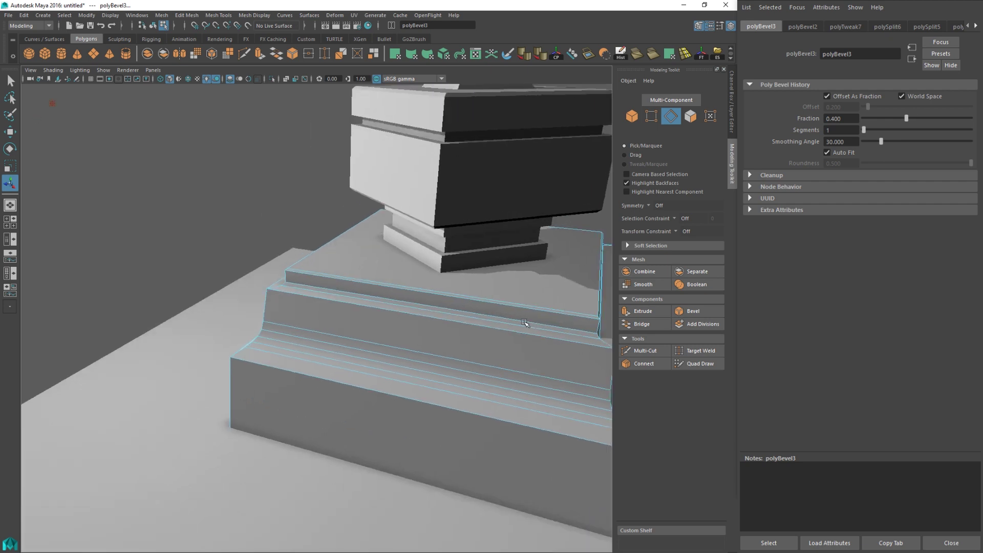
Step: Bevel the outer edge loops around the base's middle and lower tiers with a fraction of 0.2
double_click(466, 324)
alt+drag(454, 378, 454, 336)
click(694, 312)
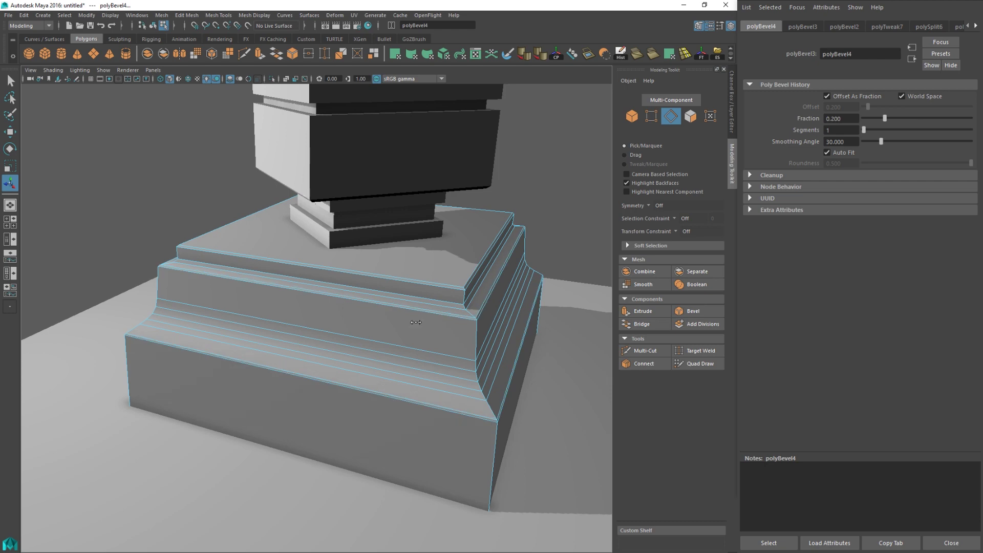
Step: Select the vertical corner edges on all tiers of the base, bevel them with a fraction of 0.1, and return to object mode
double_click(475, 339)
alt+drag(467, 370, 278, 306)
shift+double_click(263, 307)
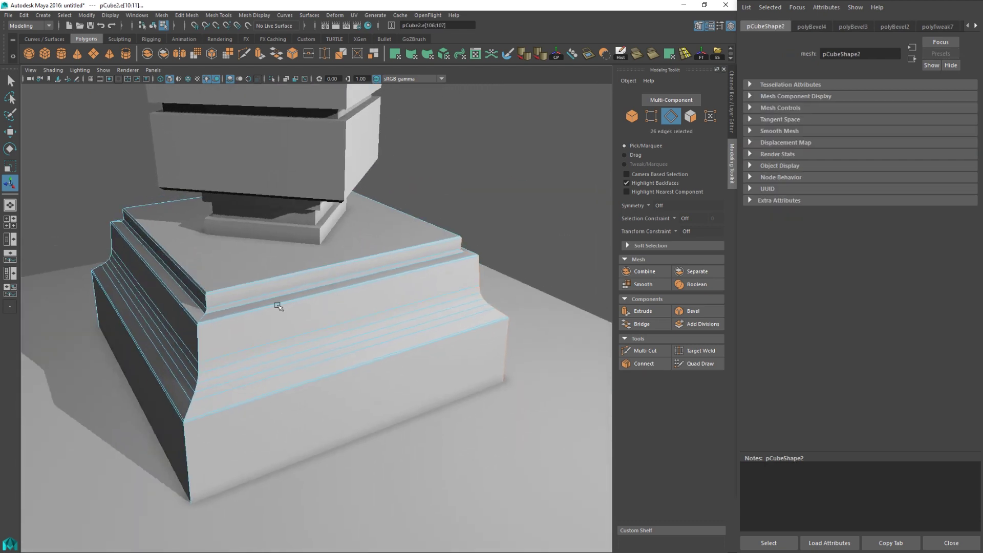
shift+double_click(199, 336)
alt+drag(199, 336, 263, 402)
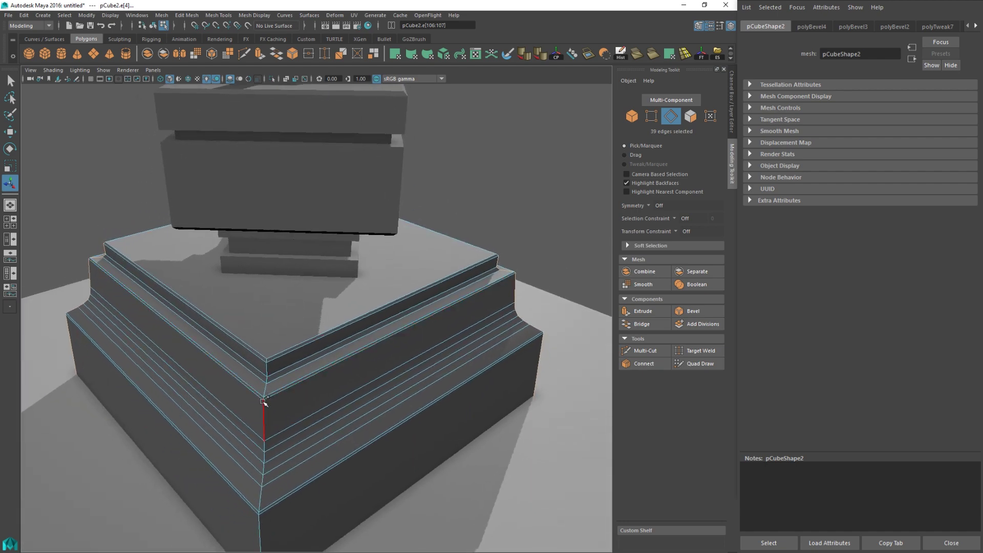
click(691, 308)
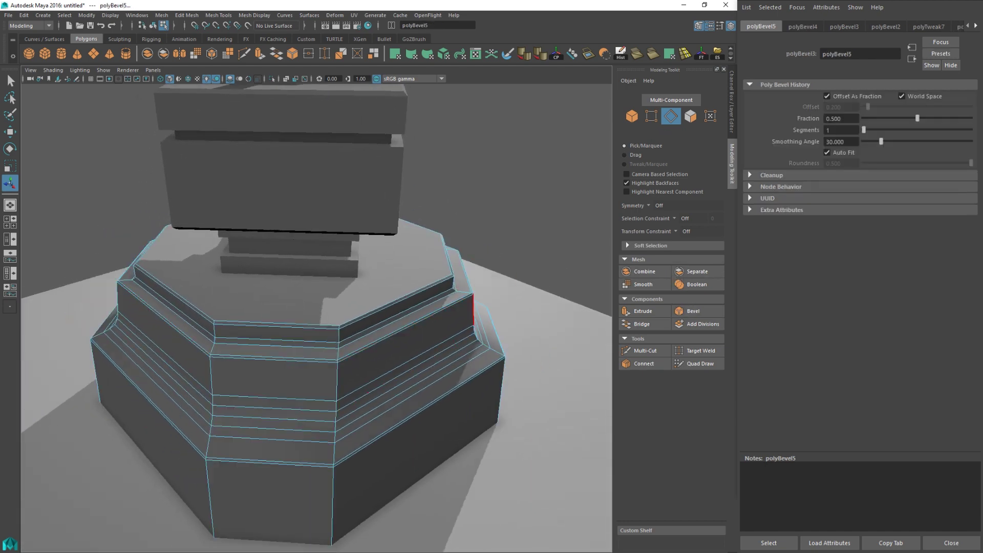
scroll(413, 261, down, 3)
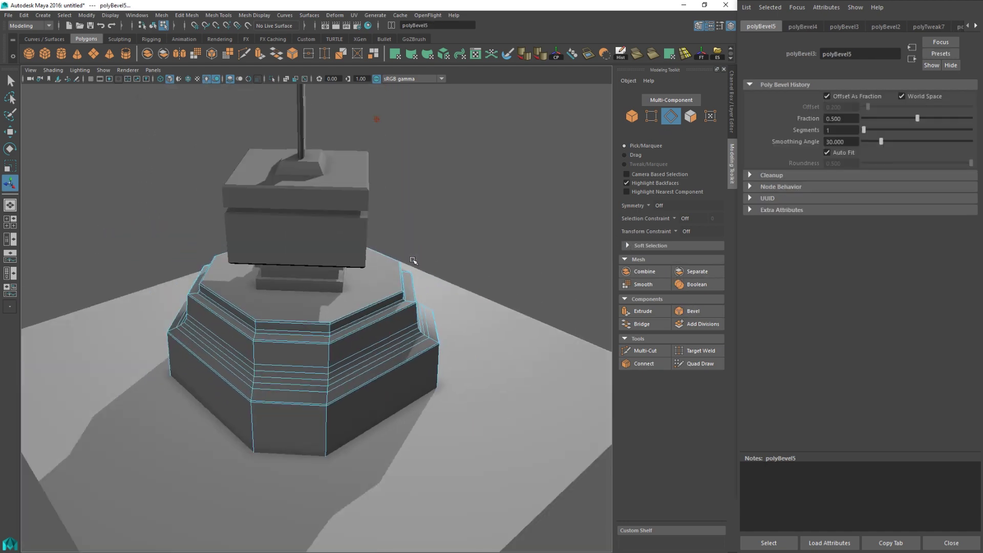
alt+drag(403, 257, 362, 257)
mouse_move(362, 257)
middle_down()
mouse_move(341, 258)
mouse_move(405, 258)
mouse_move(360, 257)
middle_up()
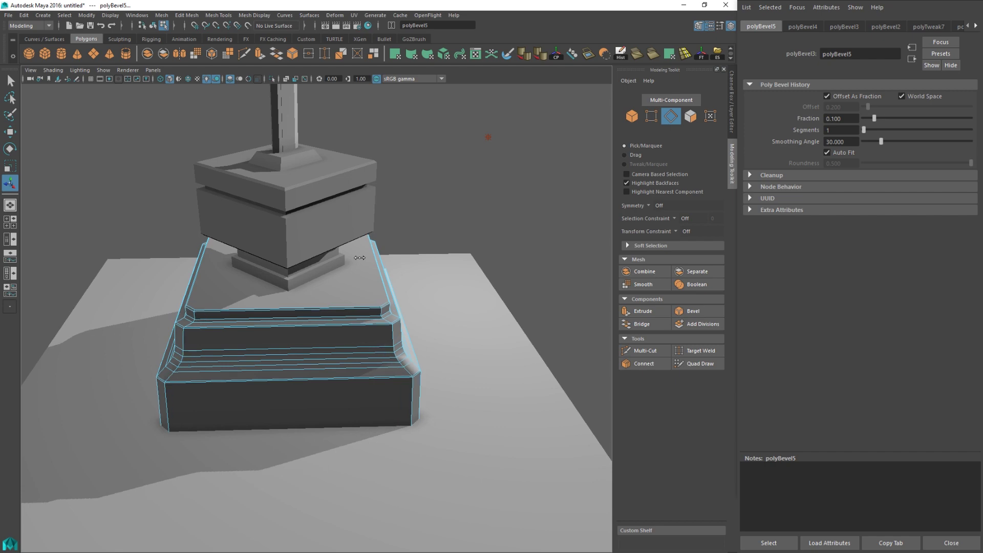
alt+drag(395, 239, 277, 246)
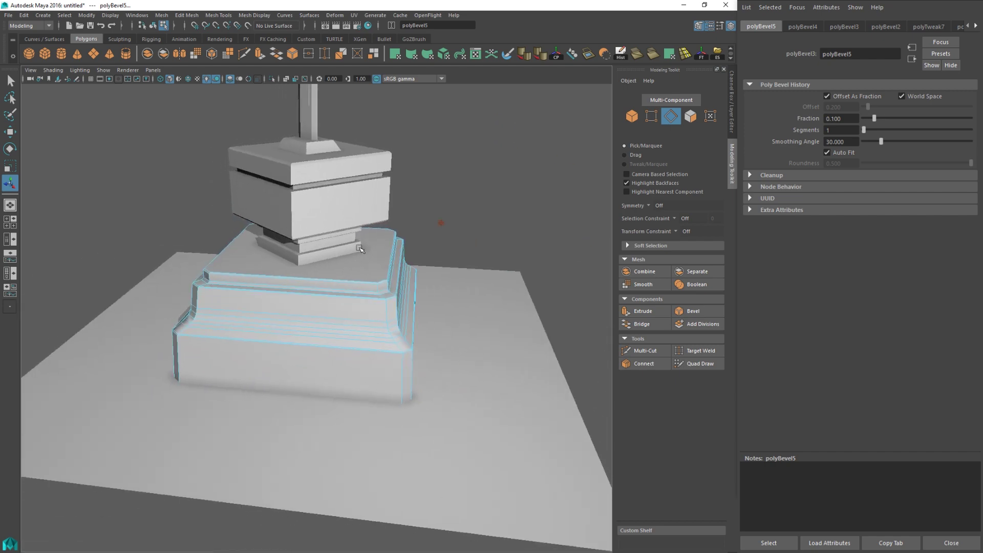
key(q)
right_click(365, 248)
right_drag(365, 248, 419, 232)
click(482, 216)
Step: Select the vertical corner edge loops of the upper block, bevel them with a fraction of 0.2, and return to object mode
alt+drag(482, 216, 389, 233)
click(336, 224)
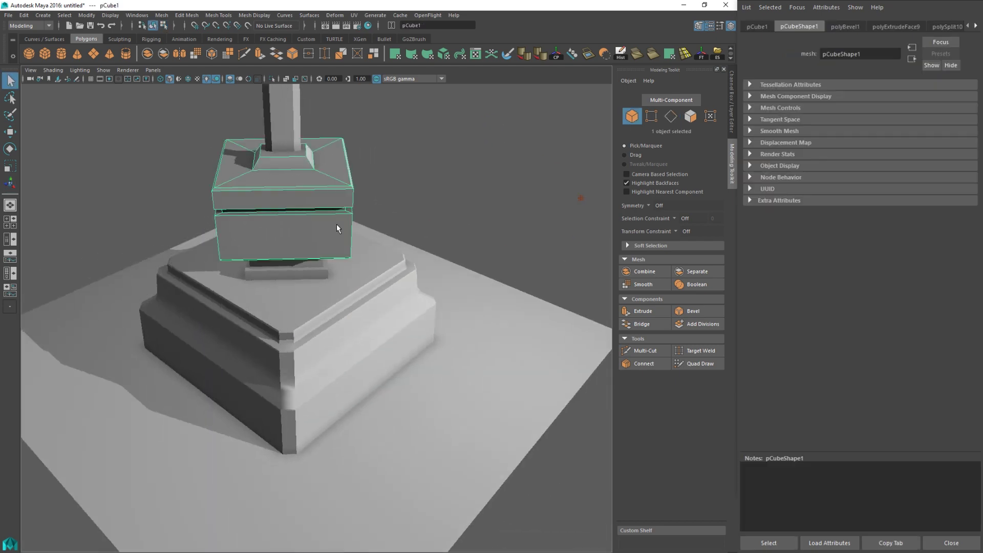
scroll(348, 204, up, 4)
alt+middle_drag(358, 192, 379, 285)
alt+drag(380, 285, 393, 297)
right_drag(392, 297, 395, 263)
double_click(399, 301)
alt+drag(287, 307, 409, 299)
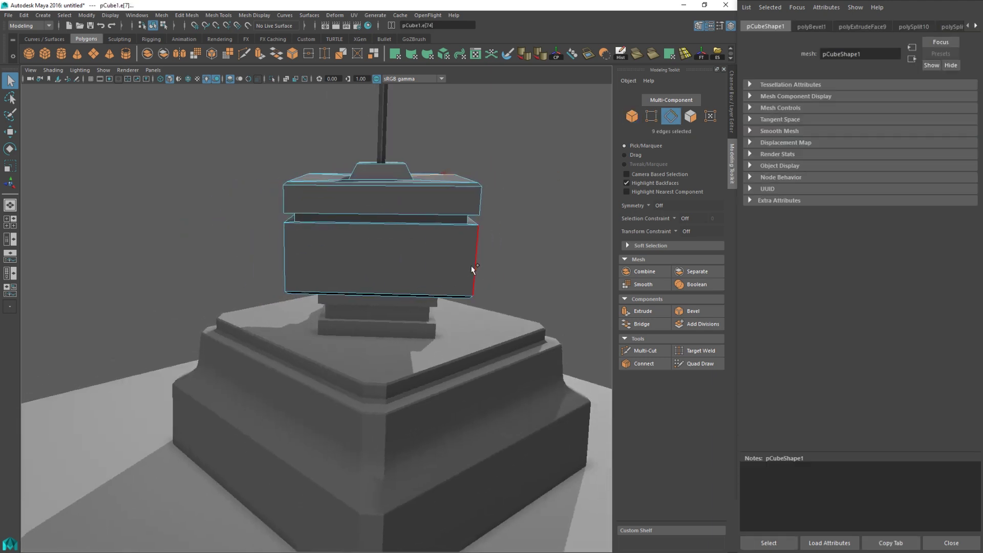
alt+drag(395, 262, 387, 260)
shift+double_click(337, 263)
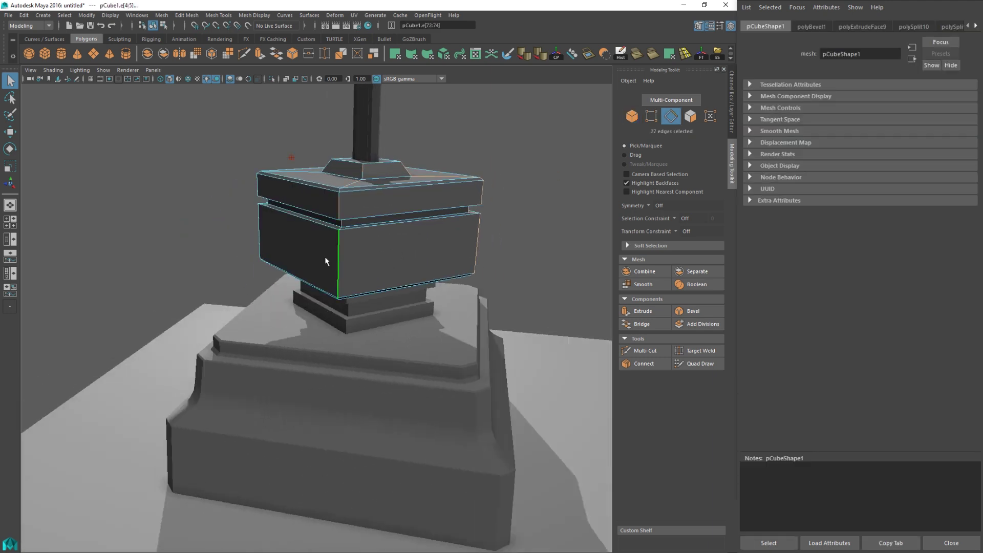
alt+drag(324, 256, 438, 278)
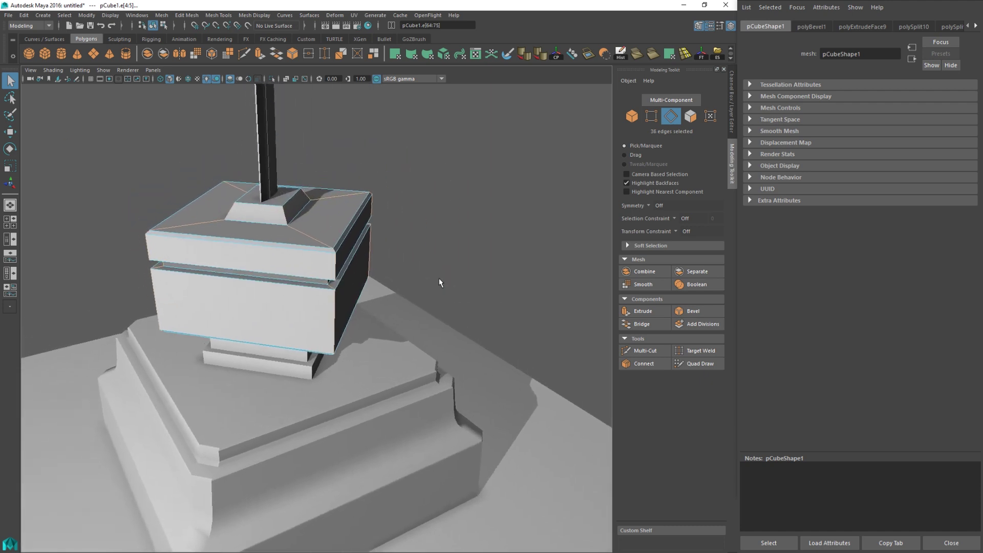
click(693, 311)
drag(338, 270, 346, 269)
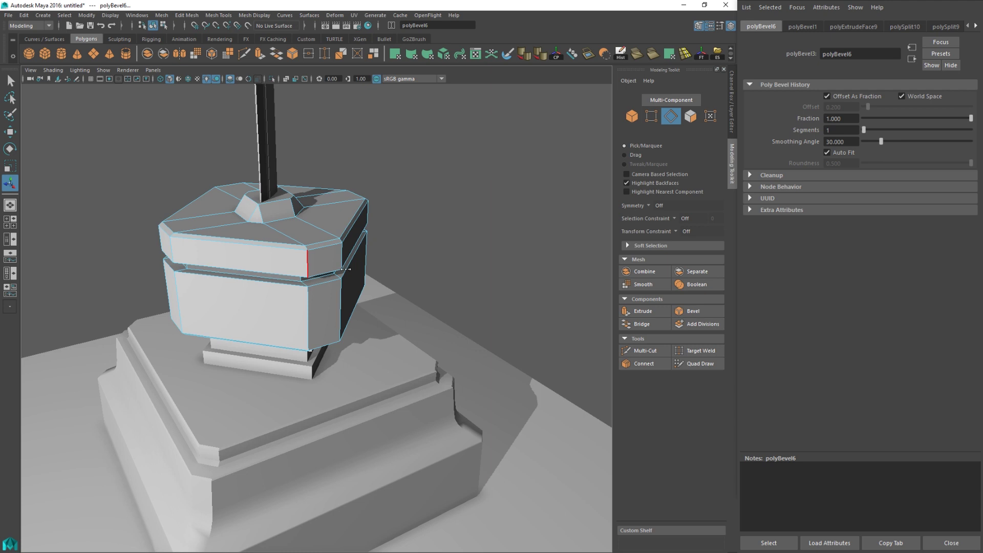
middle_drag(339, 269, 324, 269)
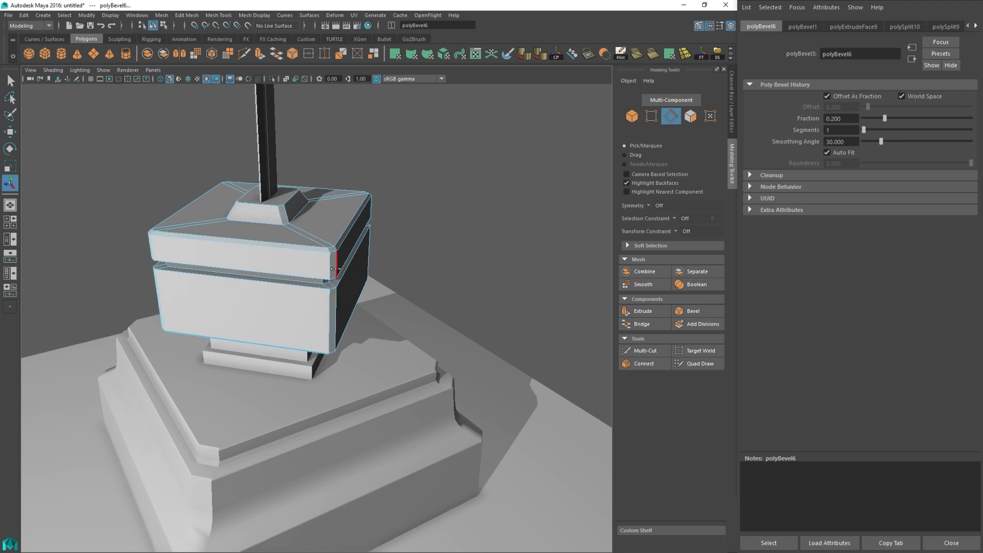
alt+drag(327, 269, 341, 251)
right_drag(340, 247, 405, 227)
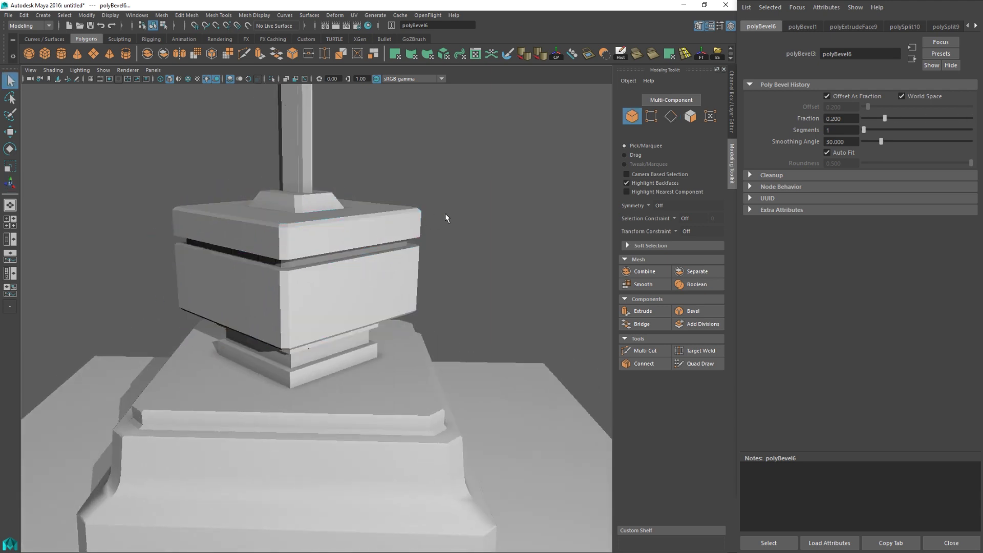
Step: Scale the stepped base up slightly beneath the upper block, then deselect it
alt+drag(446, 215, 301, 307)
scroll(440, 283, down, 5)
click(303, 367)
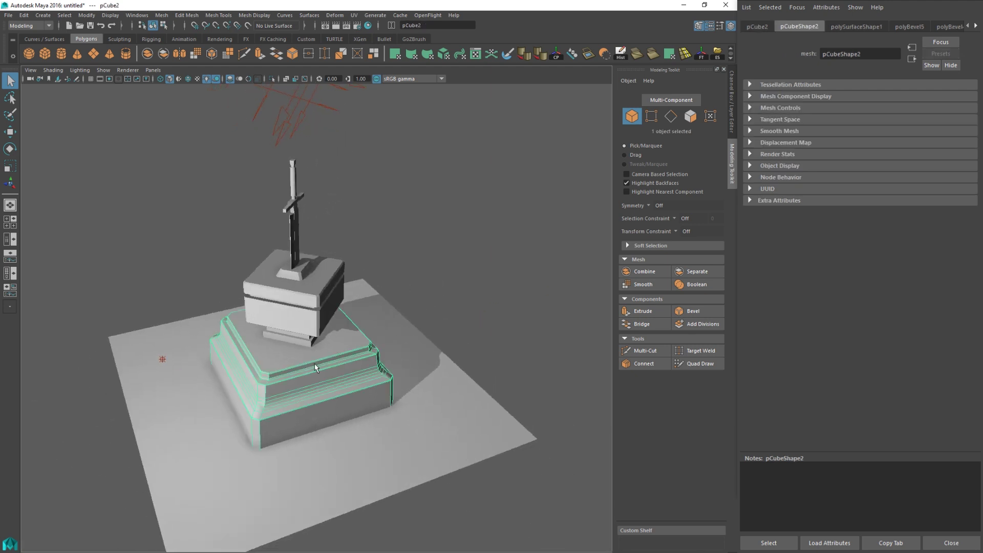
key(r)
mouse_move(233, 323)
alt+mouse_down()
mouse_move(231, 349)
mouse_move(219, 343)
mouse_move(229, 351)
mouse_move(215, 332)
mouse_move(230, 307)
alt+mouse_up()
click(432, 297)
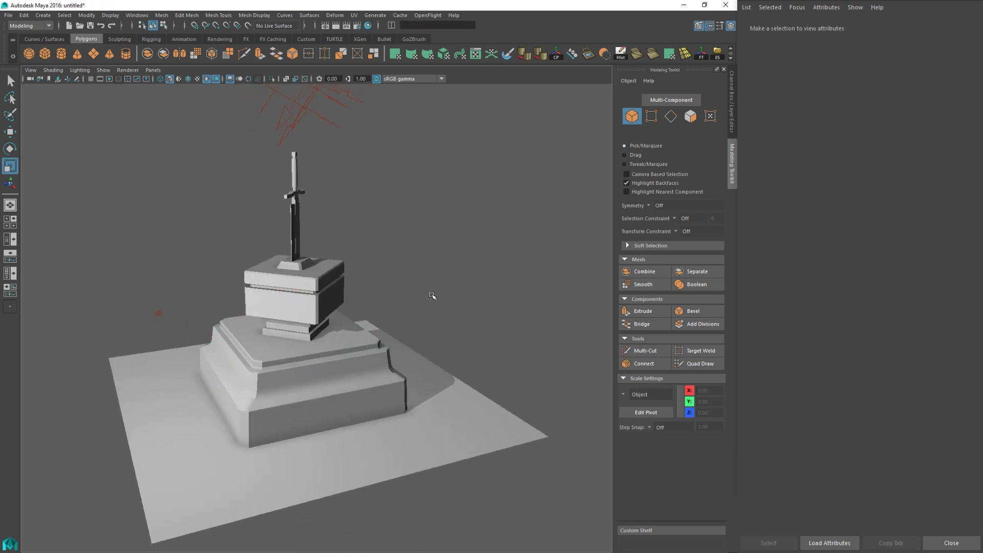
Step: Compare the blockout's proportions with the reference sketch and inspect the model from several angles
alt+drag(261, 349, 300, 348)
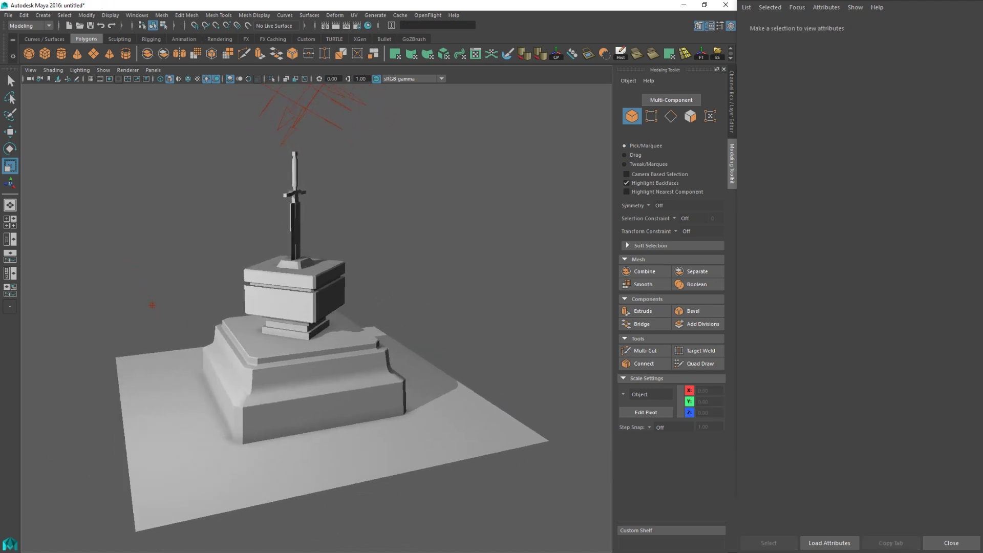
key(alt+Tab)
alt+drag(417, 130, 525, 180)
key(alt+Tab)
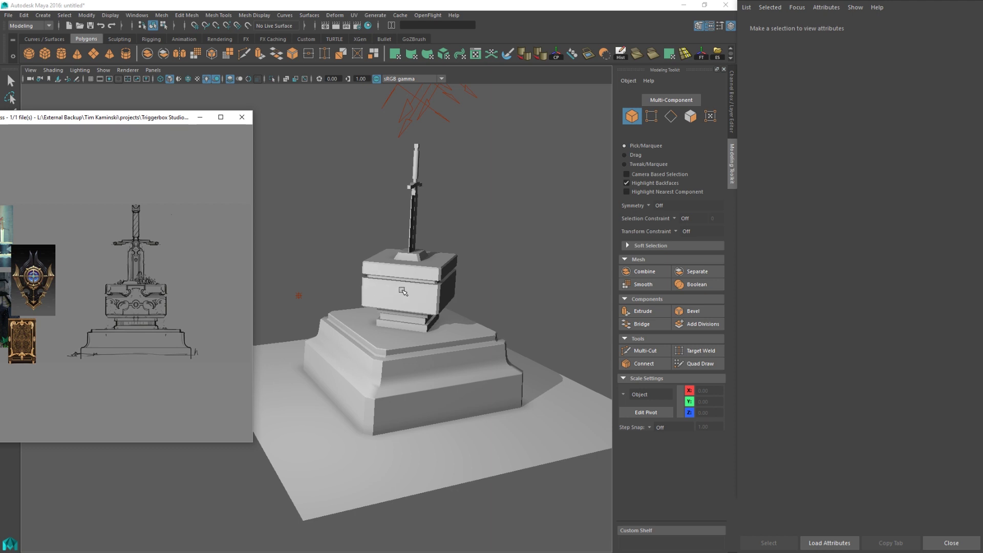
alt+drag(403, 291, 372, 298)
alt+middle_drag(385, 303, 313, 315)
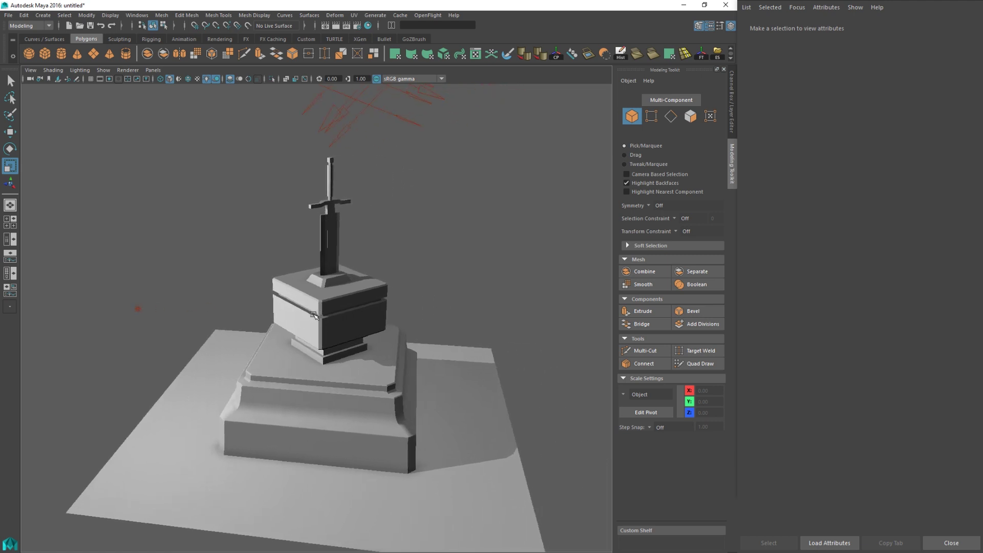
alt+drag(314, 315, 292, 321)
alt+drag(297, 320, 423, 340)
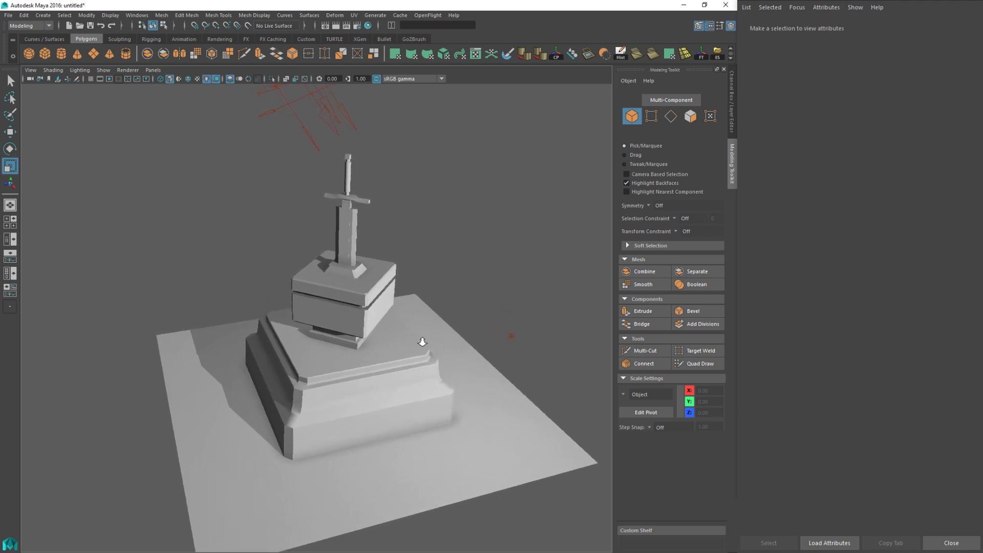
Step: Rotate the stepped base about its vertical axis in 15-degree steps until its sides line up with the upper block
click(384, 379)
key(e)
drag(356, 412, 312, 421)
click(527, 294)
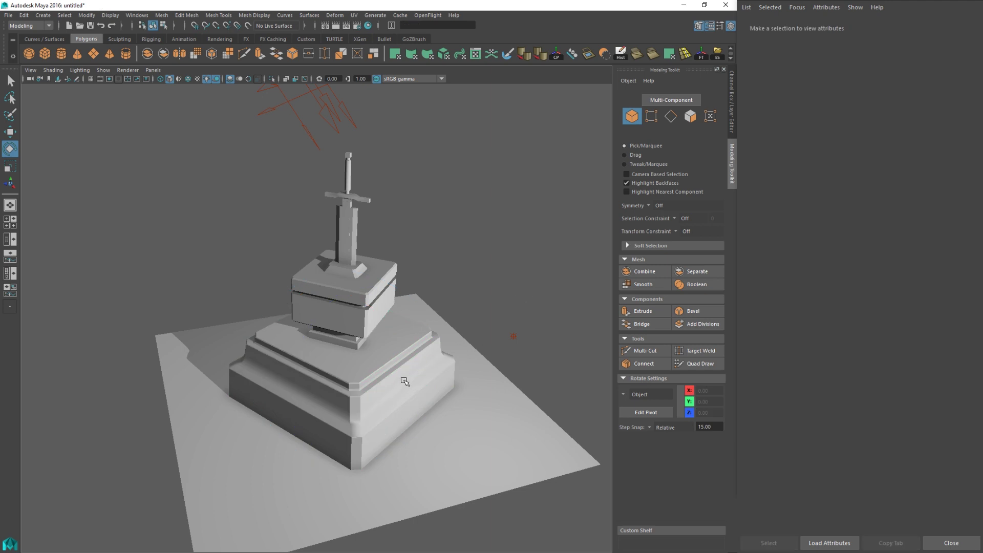
click(405, 380)
drag(376, 414, 373, 405)
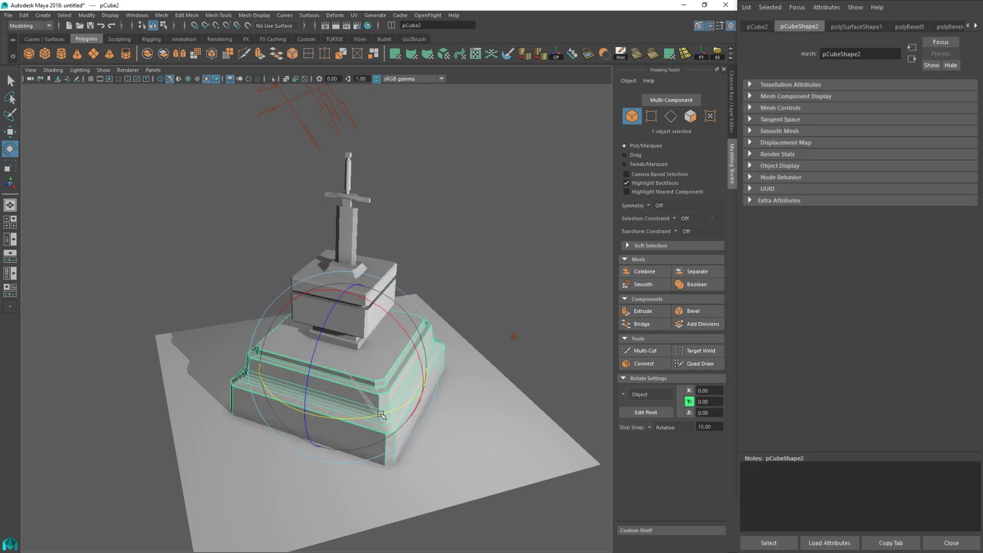
click(523, 303)
Step: Turn on multisample anti-aliasing in the viewport and move the reference image window out of the way
alt+drag(380, 307, 314, 293)
scroll(361, 327, up, 2)
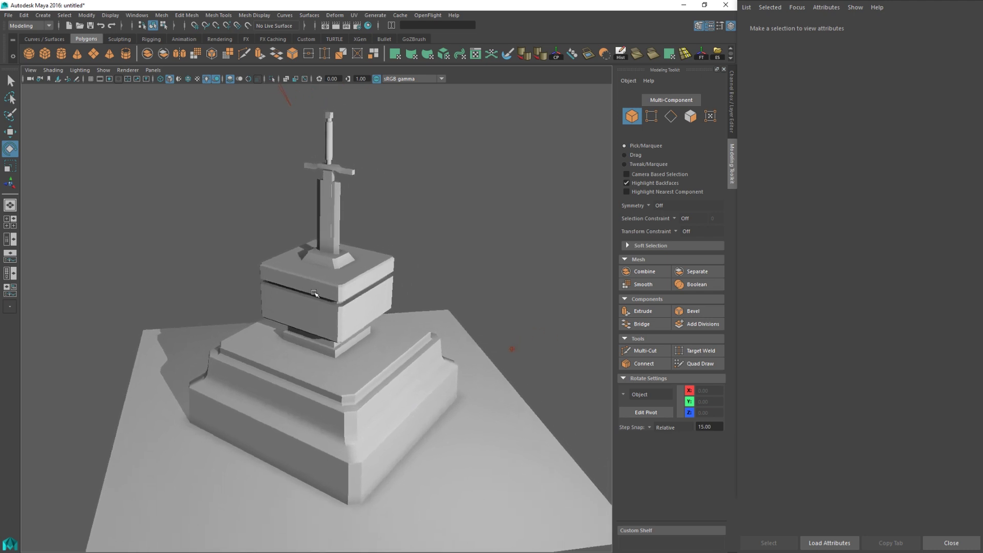
click(249, 79)
key(alt+Tab)
drag(160, 121, 982, 121)
Step: Select the stepped base, the upper block and the neck piece between them, and assign them a new Lambert material
click(382, 410)
key(w)
shift+click(373, 289)
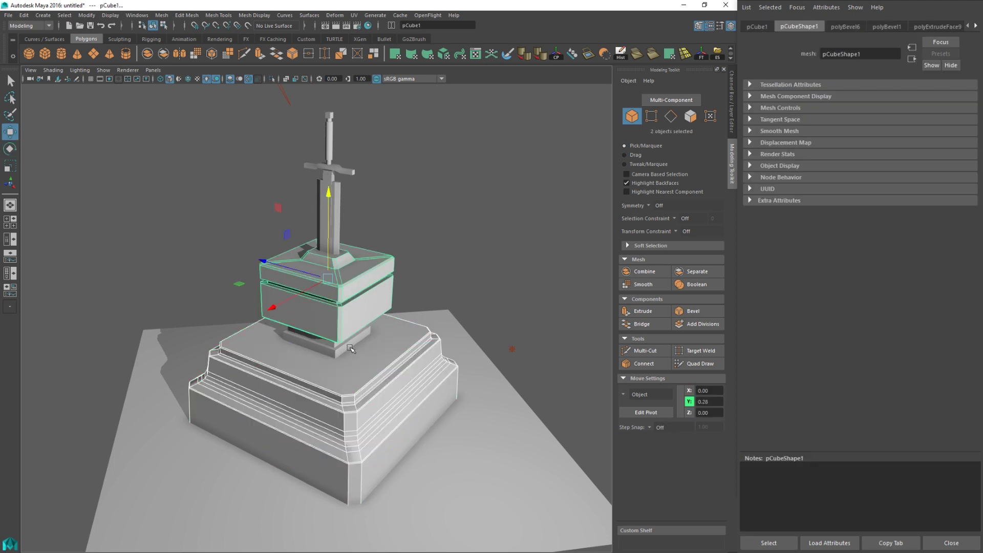
shift+click(348, 348)
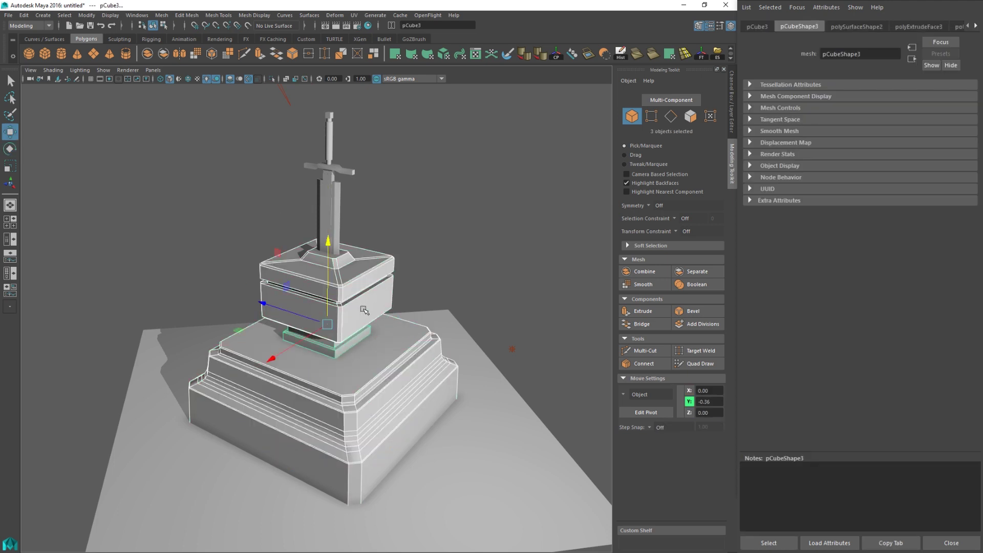
right_drag(363, 309, 373, 514)
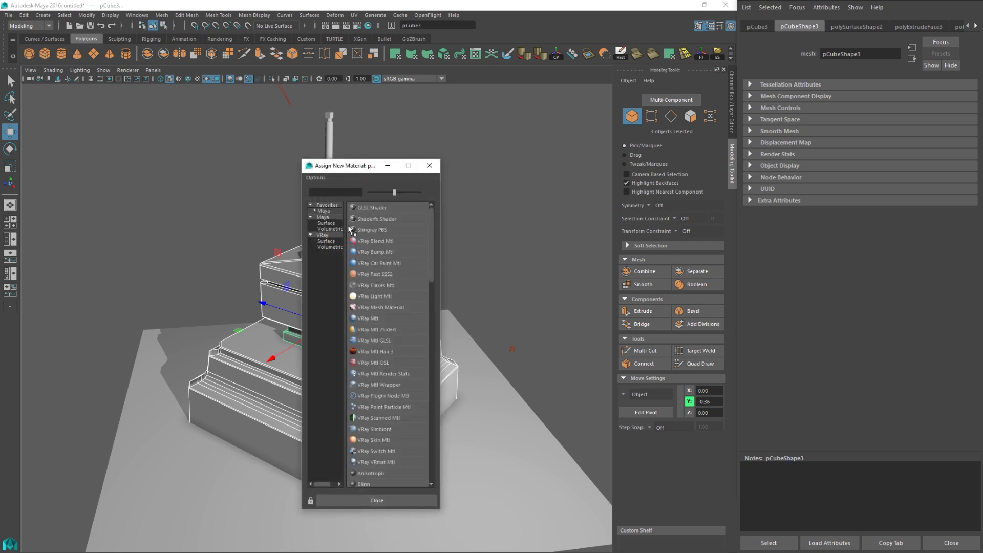
scroll(408, 409, down, 3)
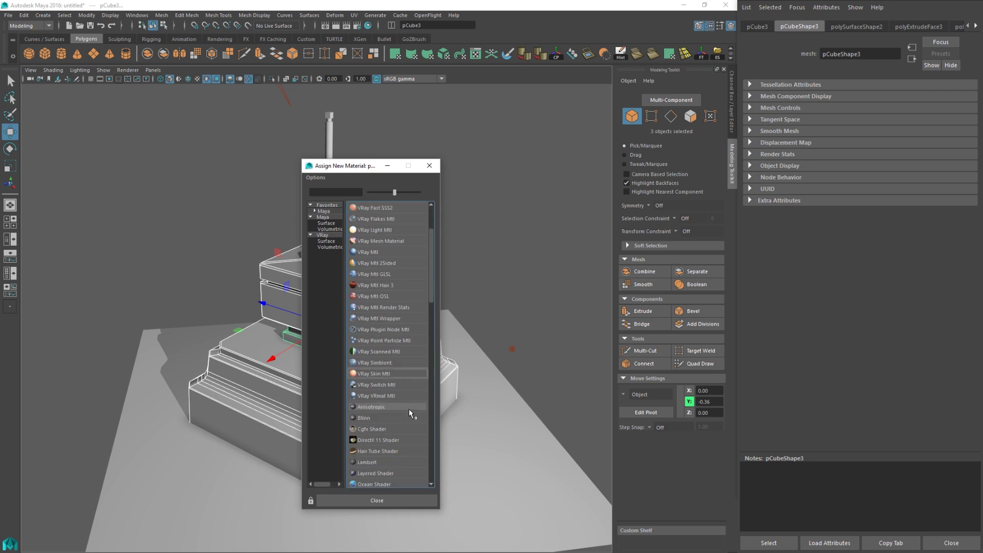
click(378, 430)
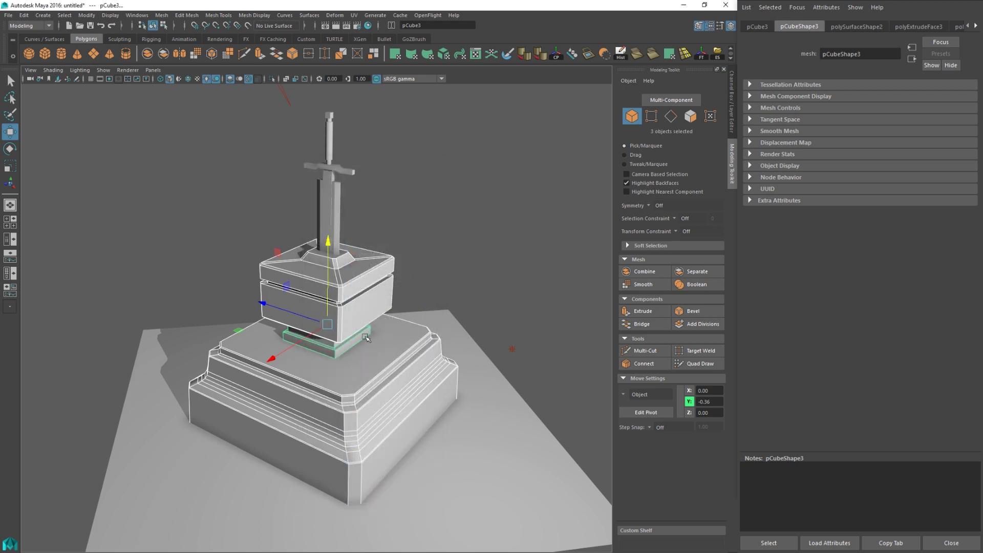
Step: Show the pedestal's lambert2 material attributes and change the material type to Blinn
right_drag(360, 291, 361, 312)
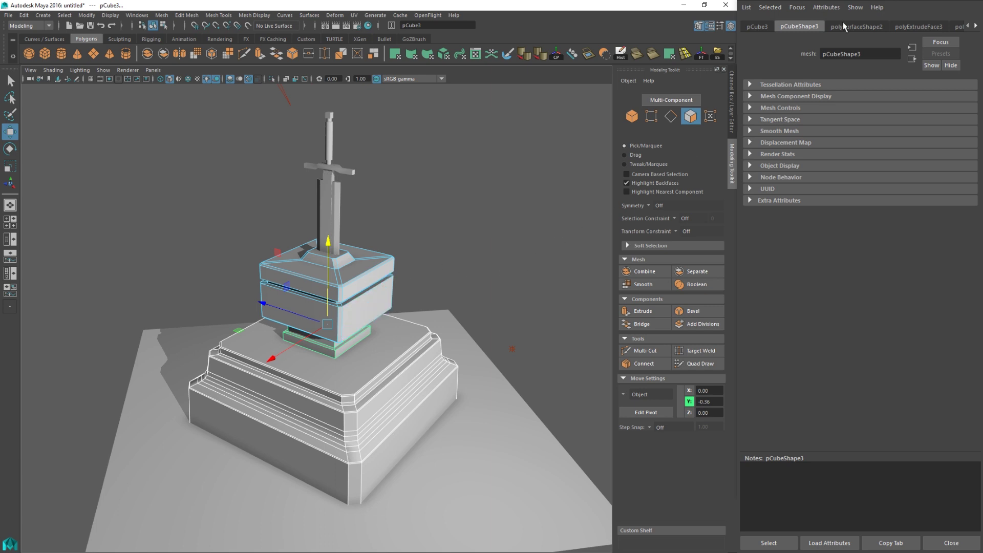
click(976, 27)
click(976, 26)
click(975, 26)
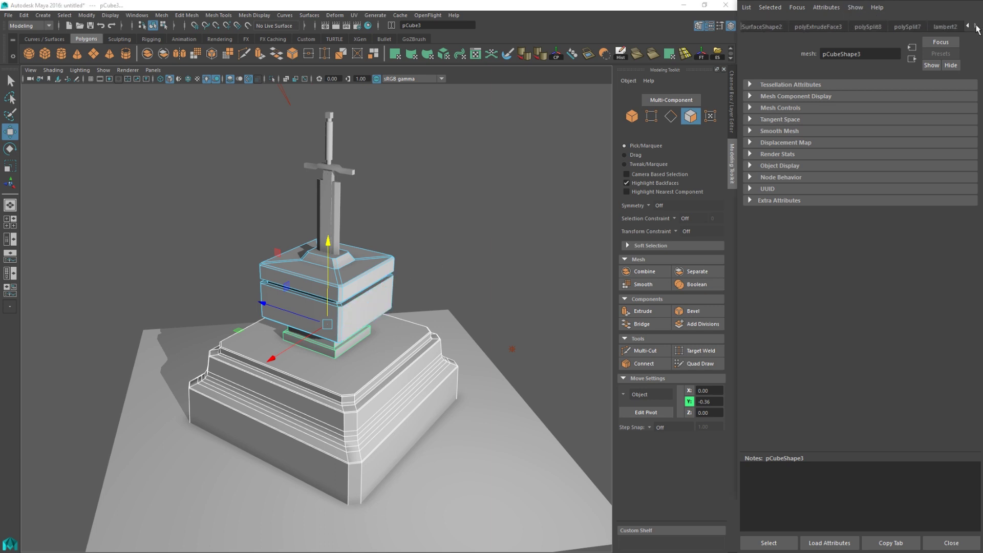
click(944, 27)
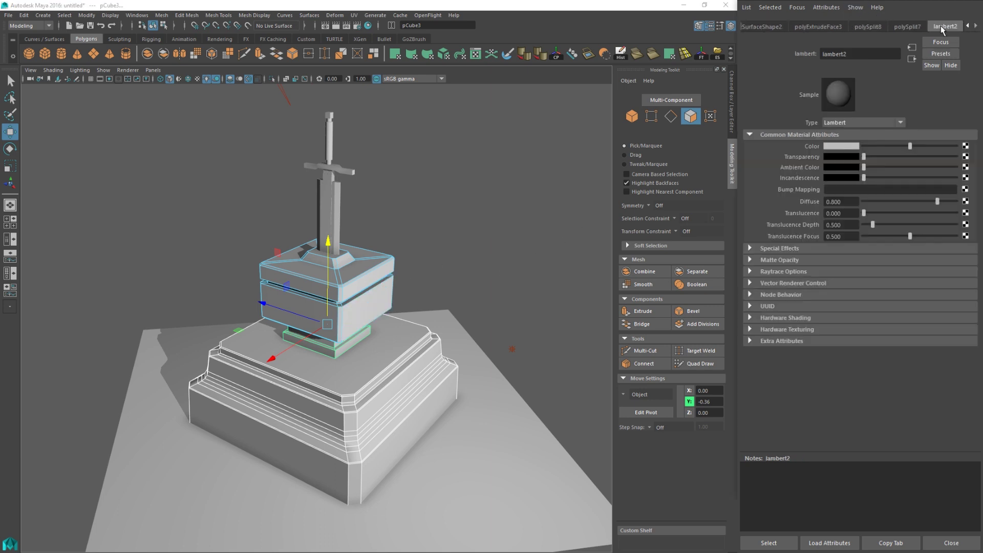
click(847, 122)
click(855, 182)
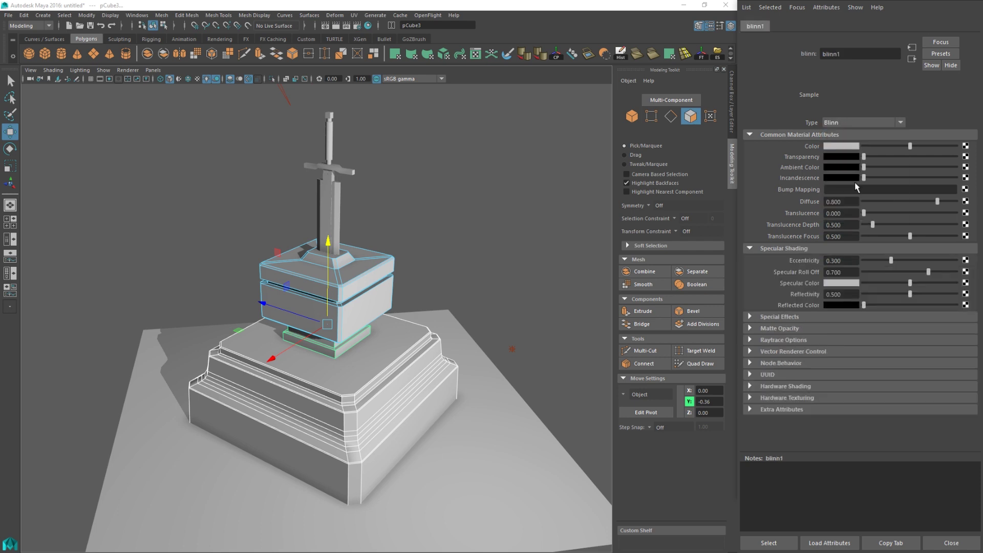
Step: Darken the specular color of the pedestal's Blinn material to a dark grey
mouse_move(490, 247)
alt+mouse_down()
mouse_move(459, 249)
mouse_move(491, 245)
alt+mouse_up()
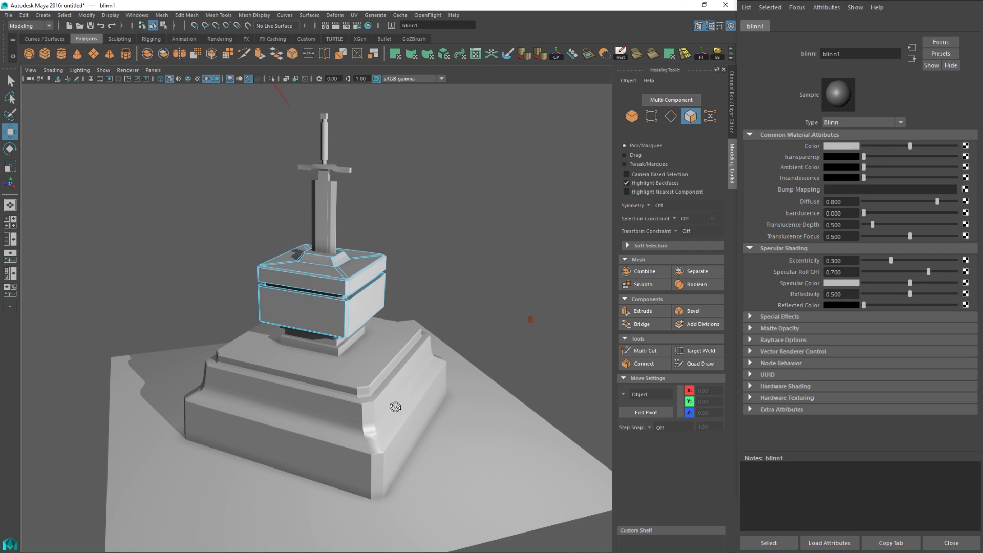
alt+drag(395, 407, 390, 410)
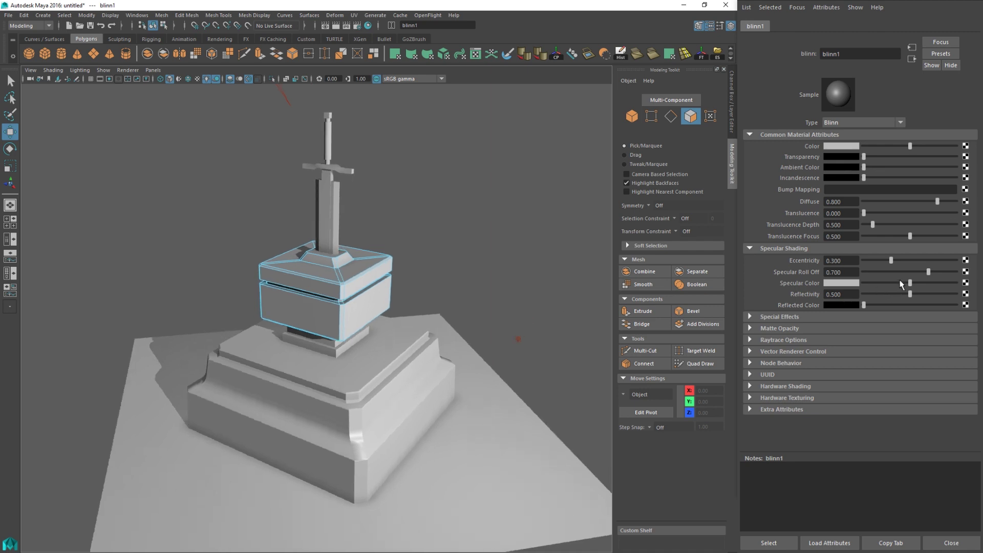
drag(912, 280, 868, 284)
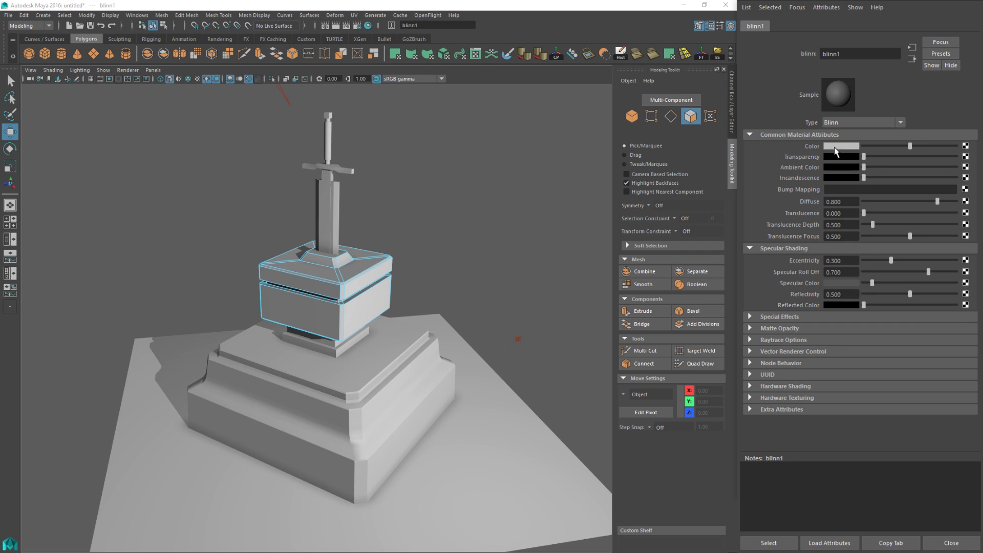
Step: Set the Blinn material's color to a dark blue-grey sampled with the eyedropper, brighten it slightly, and return to object mode
mouse_move(982, 123)
mouse_down()
mouse_move(694, 140)
mouse_move(982, 125)
mouse_up()
click(843, 147)
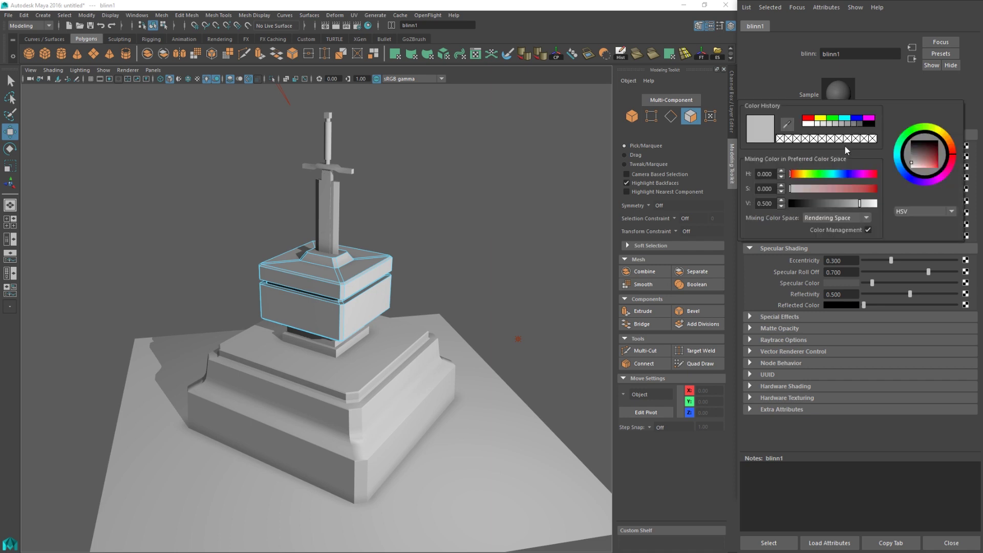
click(787, 125)
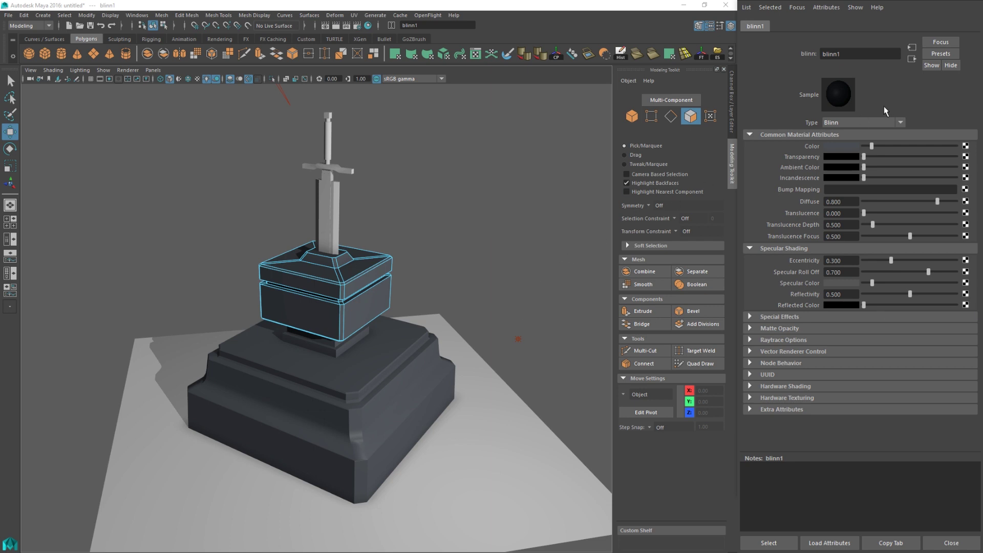
click(844, 147)
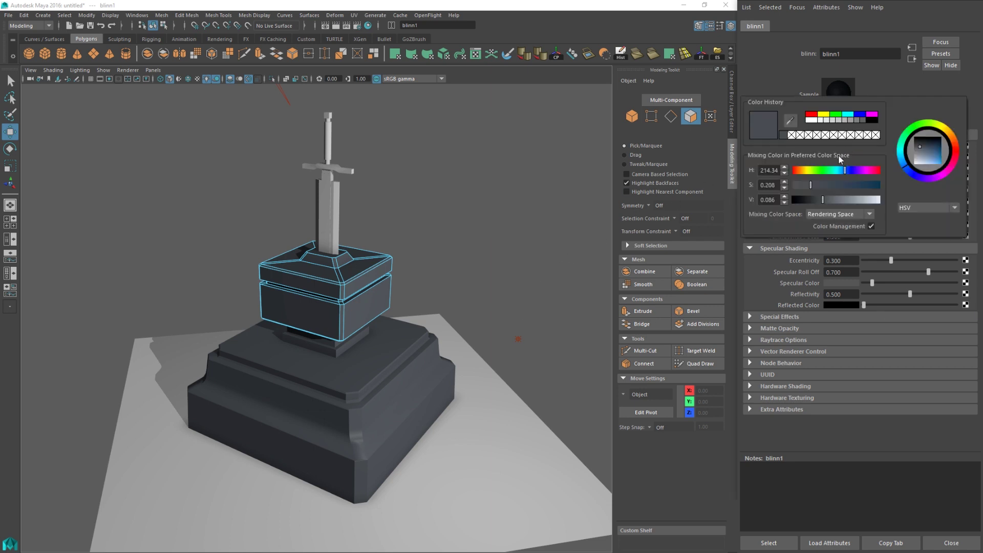
drag(825, 201, 833, 199)
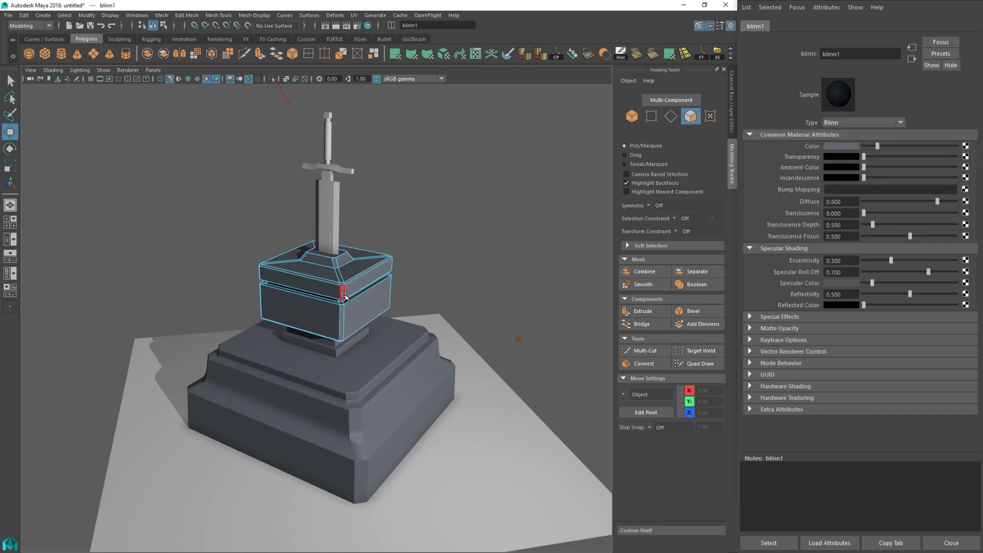
right_drag(343, 294, 381, 275)
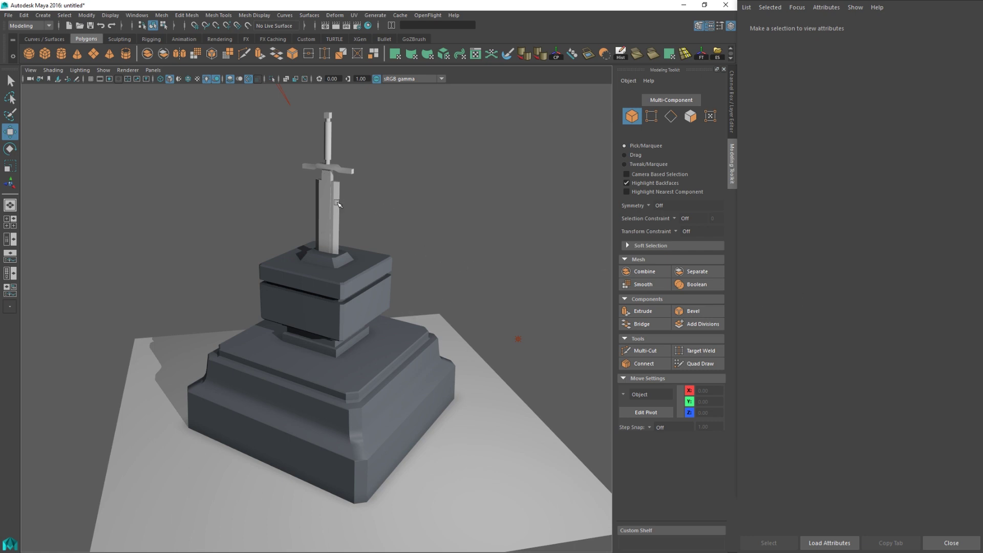
Step: Select the sword's crossguard and pommel and assign them a new Phong material
click(344, 167)
shift+click(334, 117)
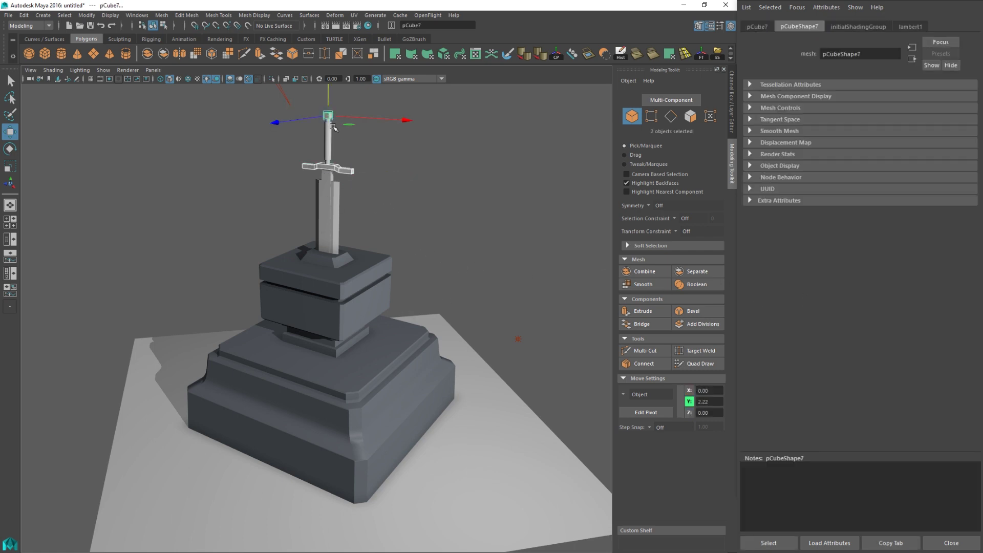
right_click(347, 172)
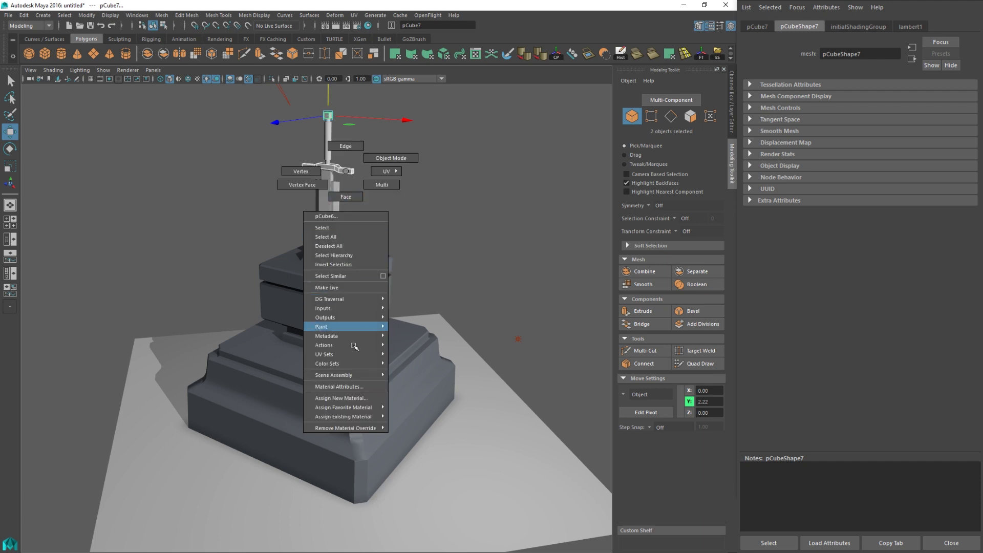
click(341, 398)
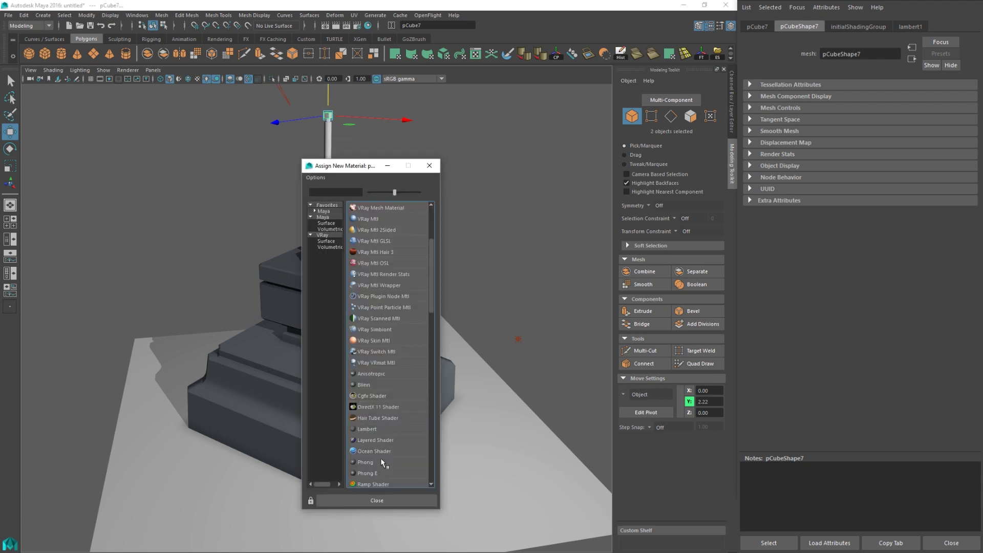
scroll(376, 461, down, 4)
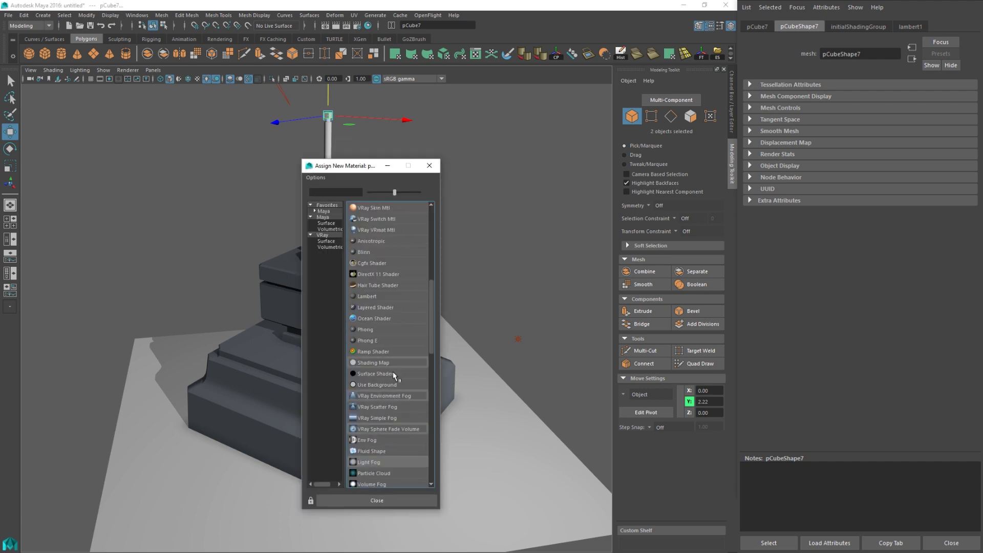
scroll(392, 377, down, 2)
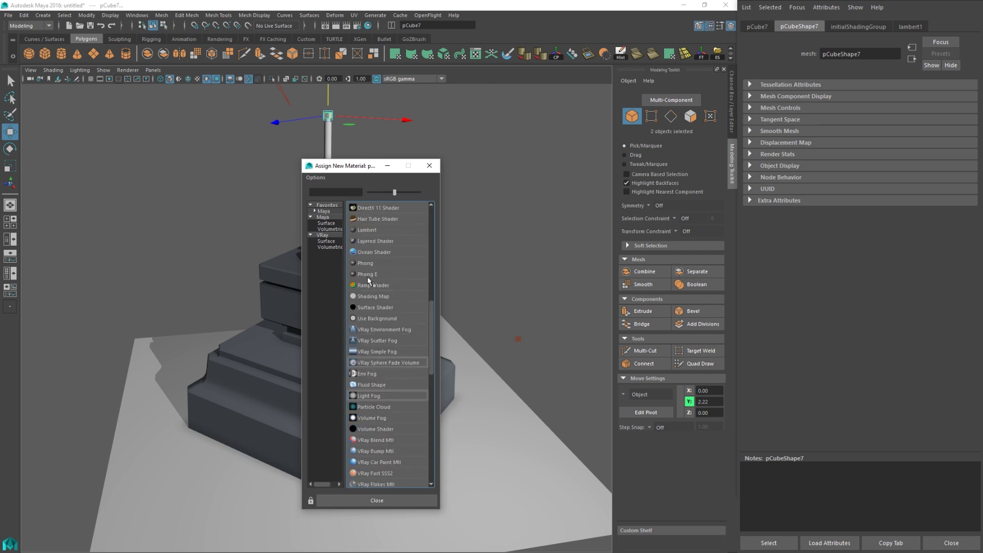
click(373, 263)
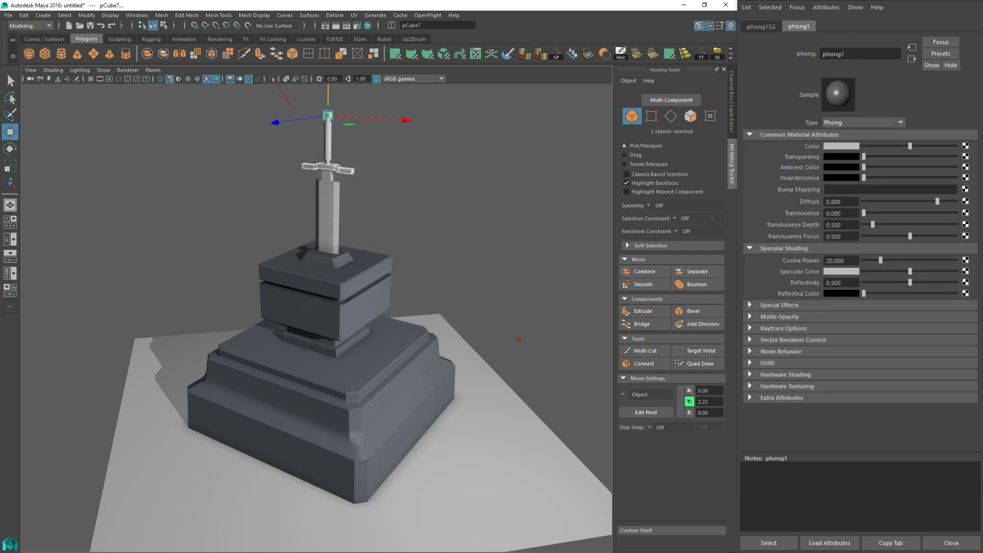
Step: Set the crossguard and pommel material's color to a brown sampled with the eyedropper and brighten it slightly
click(840, 146)
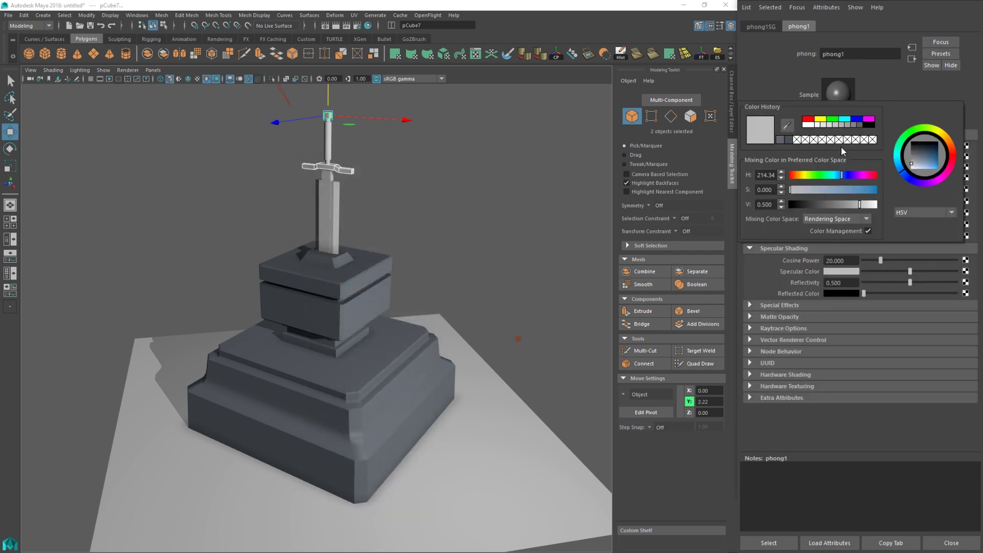
click(787, 125)
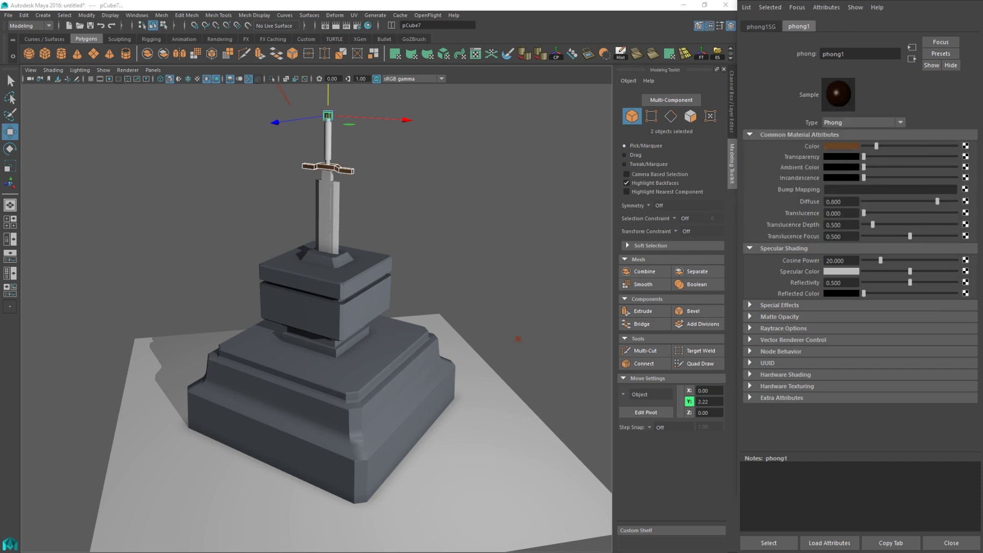
click(842, 147)
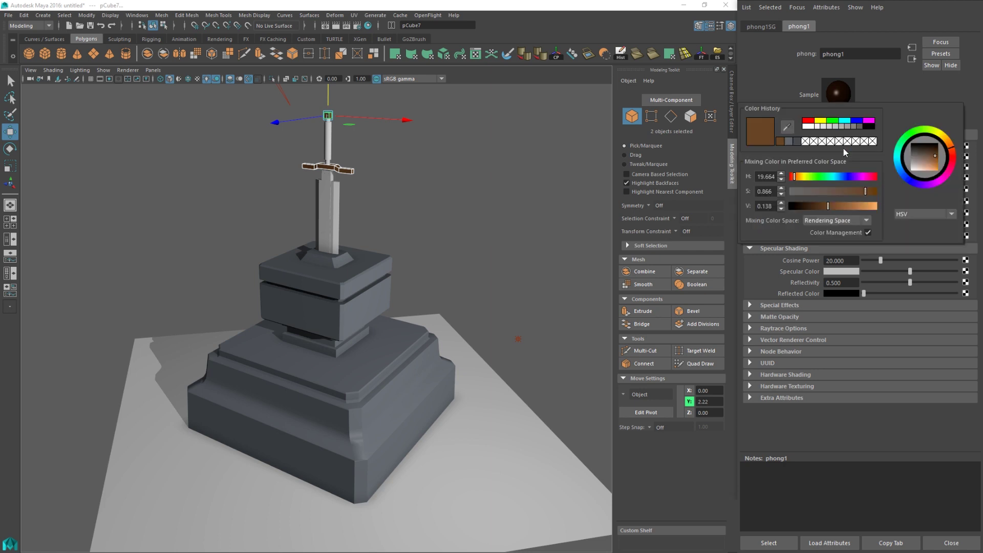
drag(828, 206, 838, 207)
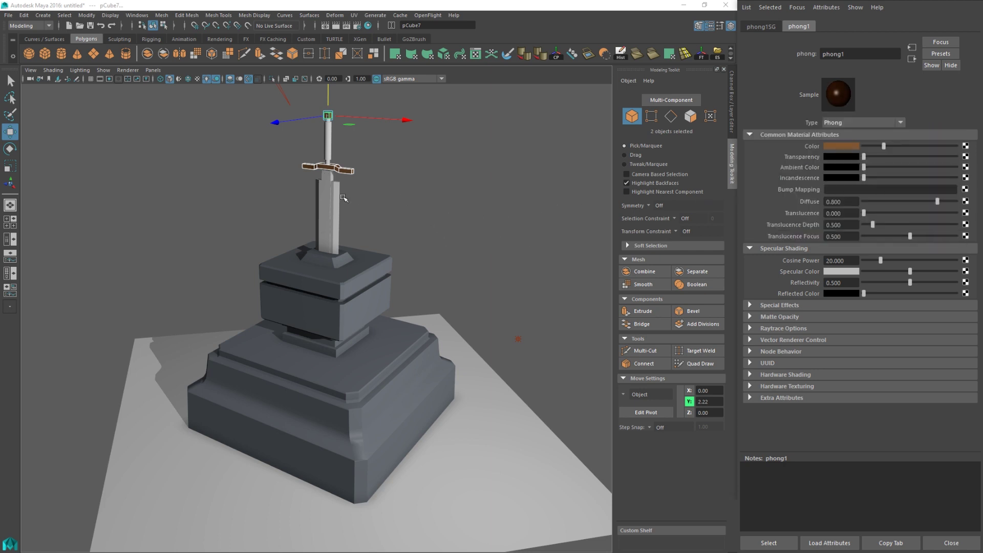
Step: Select the three blade pieces of the sword and assign them a new Phong material
drag(291, 198, 352, 216)
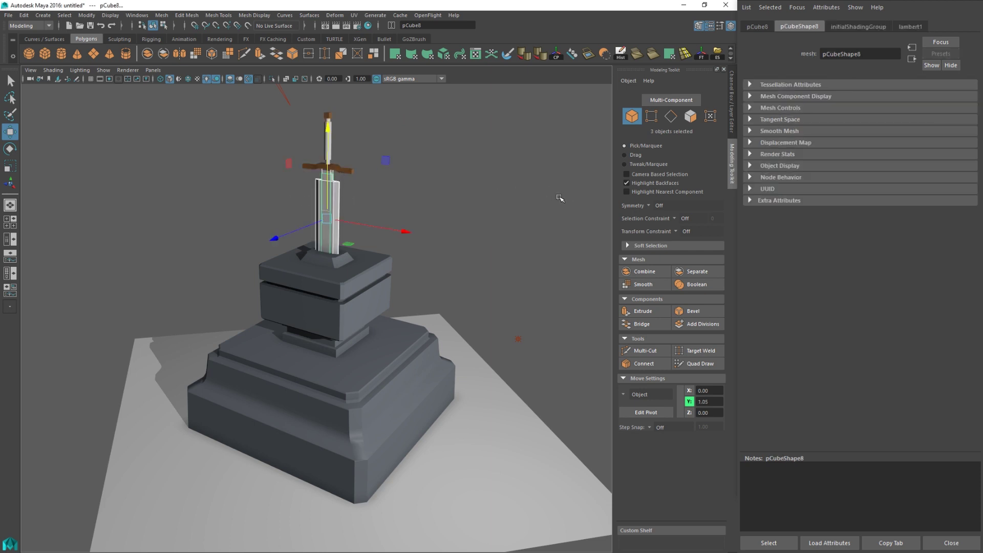
alt+drag(415, 199, 357, 199)
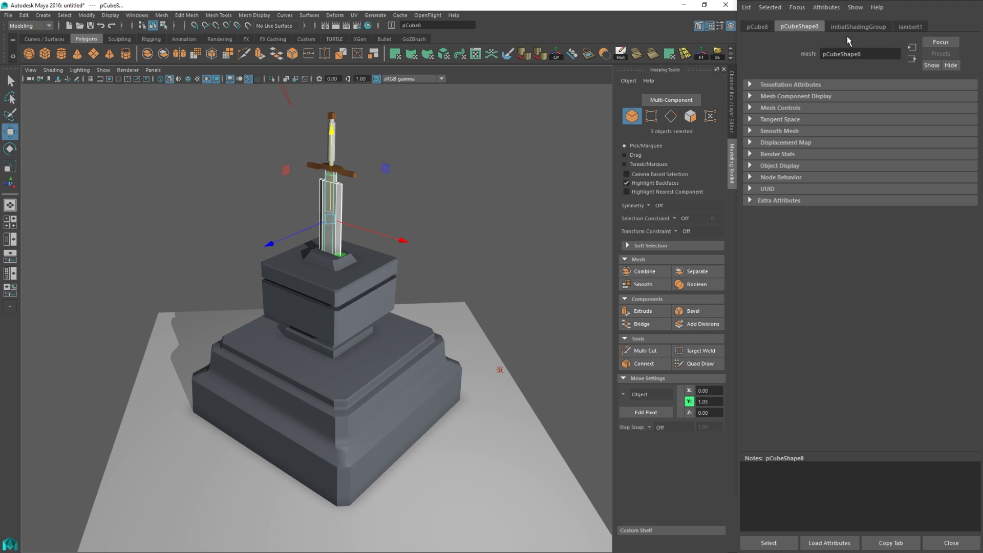
right_drag(341, 199, 348, 426)
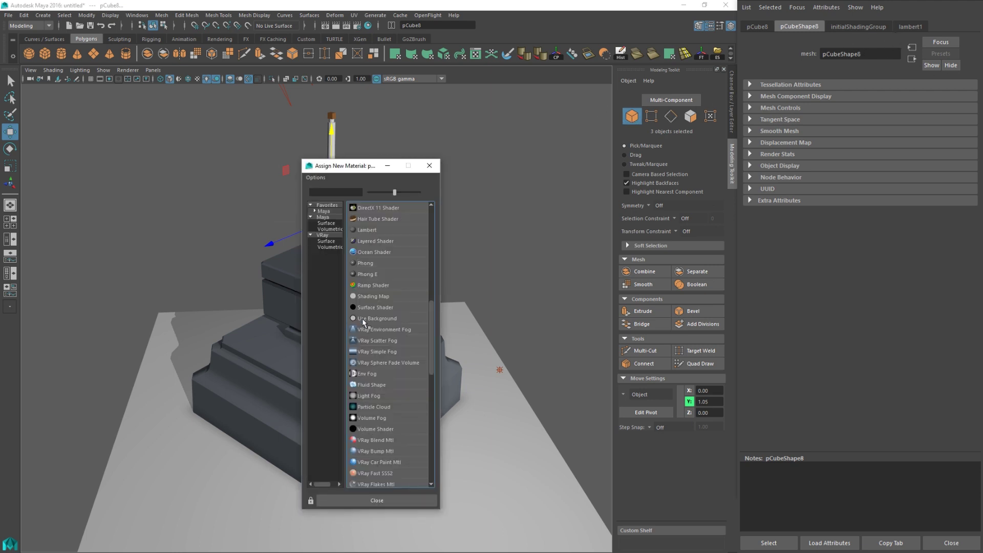
click(367, 263)
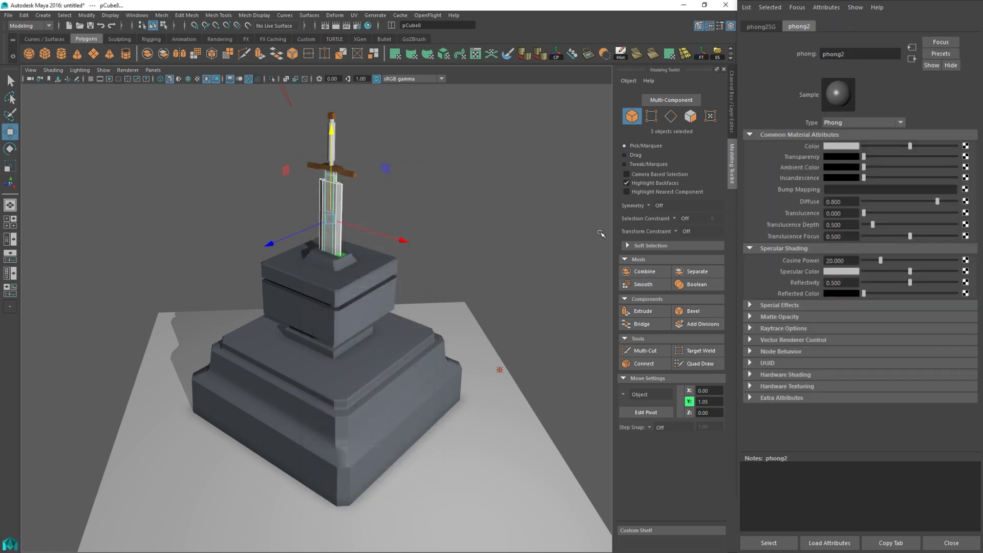
Step: Set the blade material's color to a dark purplish grey sampled with the eyedropper and brighten its value to about 0.19
click(846, 147)
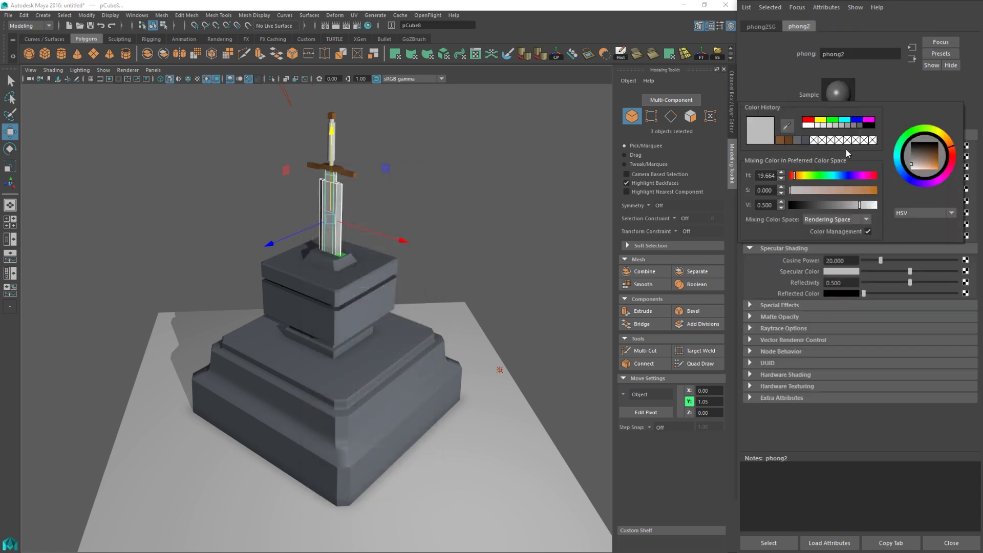
click(789, 131)
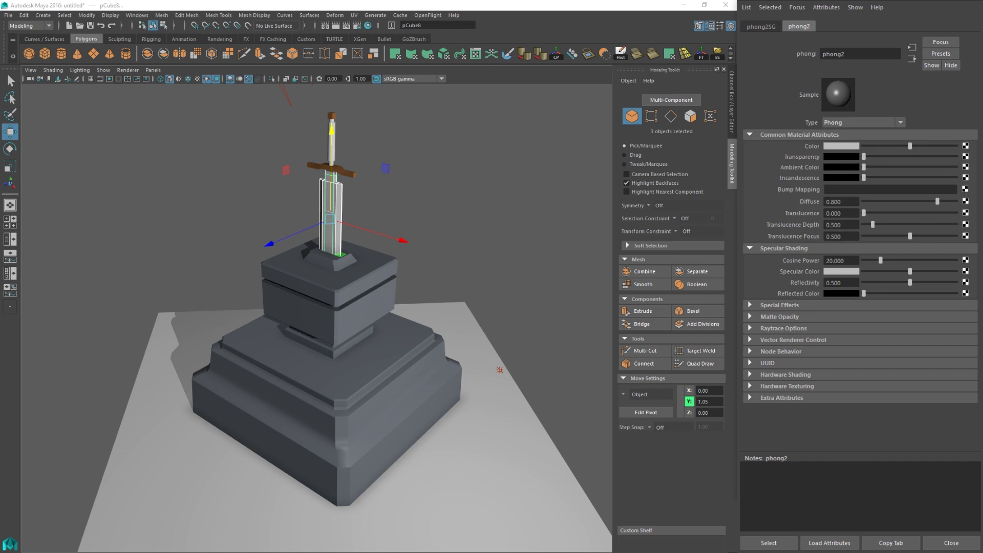
click(768, 303)
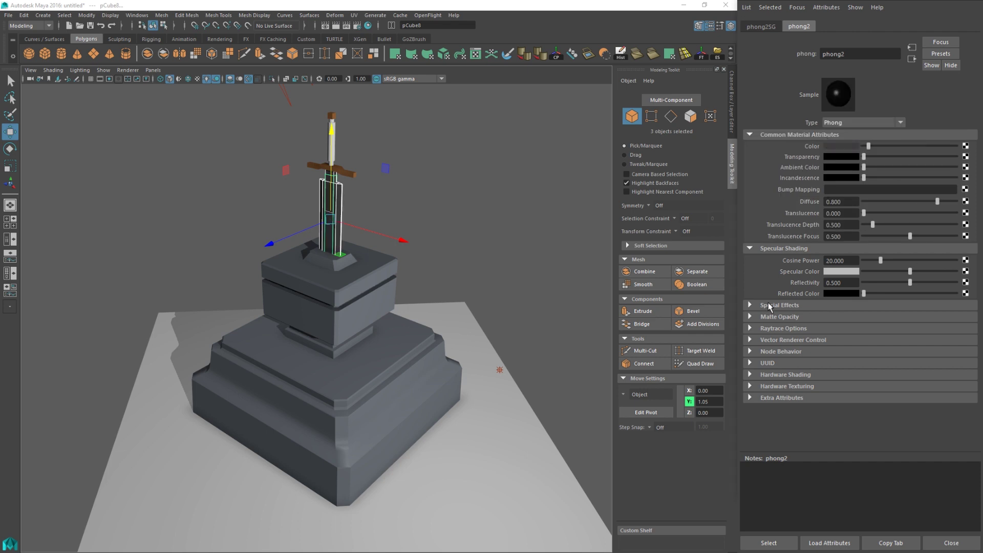
click(845, 148)
drag(862, 225, 870, 225)
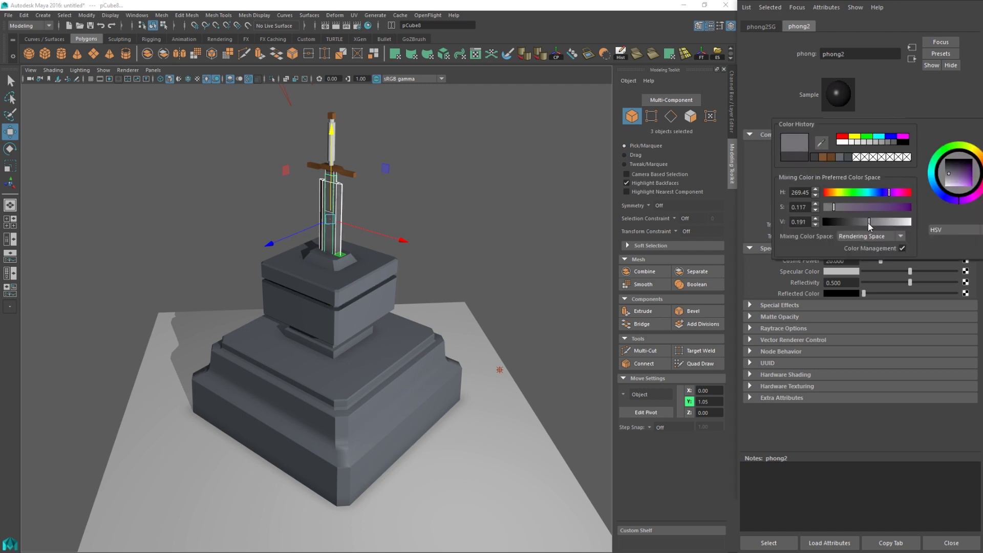
click(436, 224)
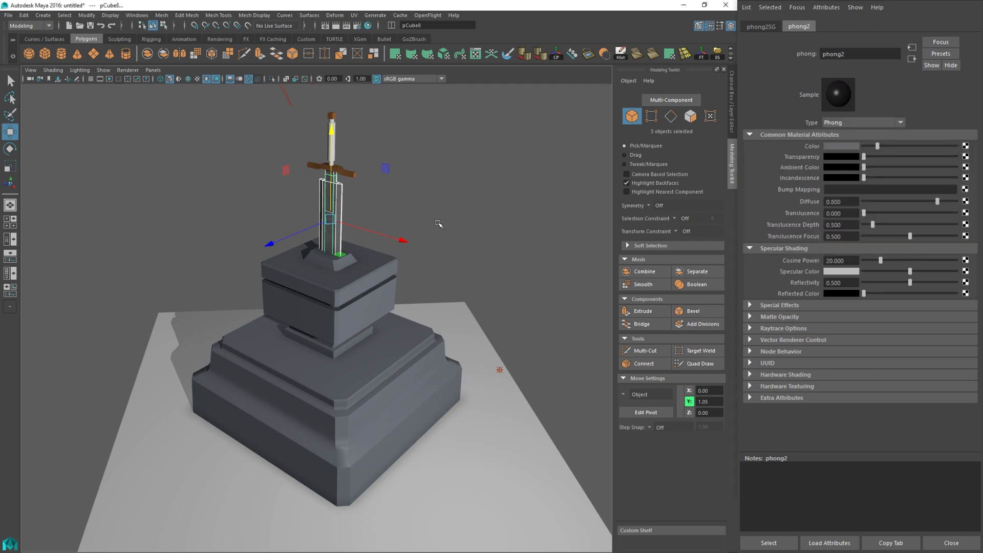
Step: Select the two cylinders forming the sword's grip and assign them a new Lambert material
click(333, 146)
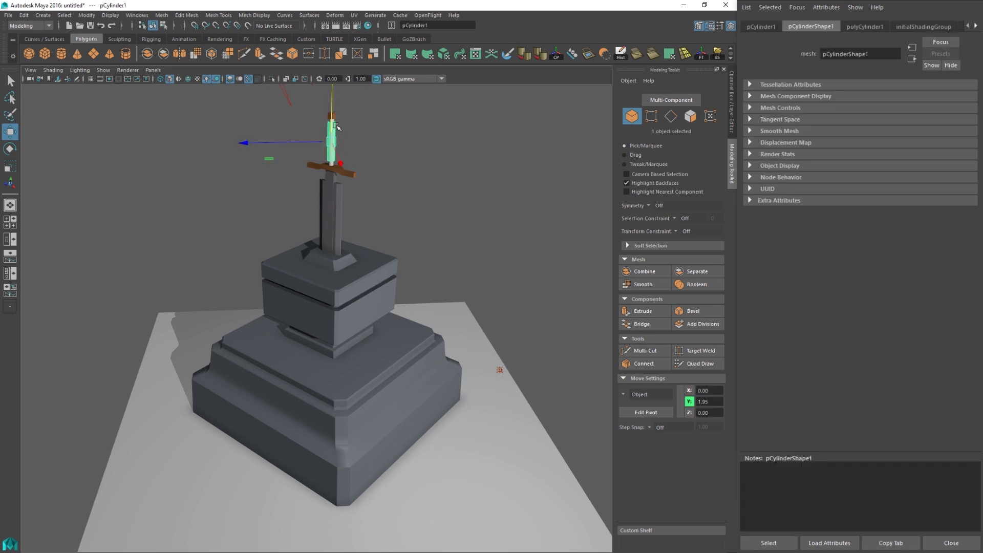
click(333, 122)
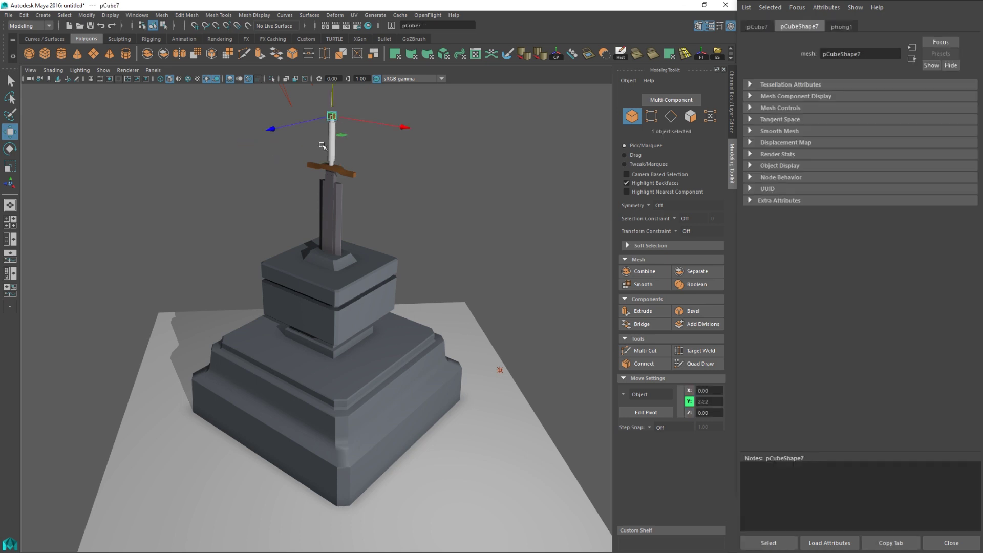
drag(340, 160, 341, 161)
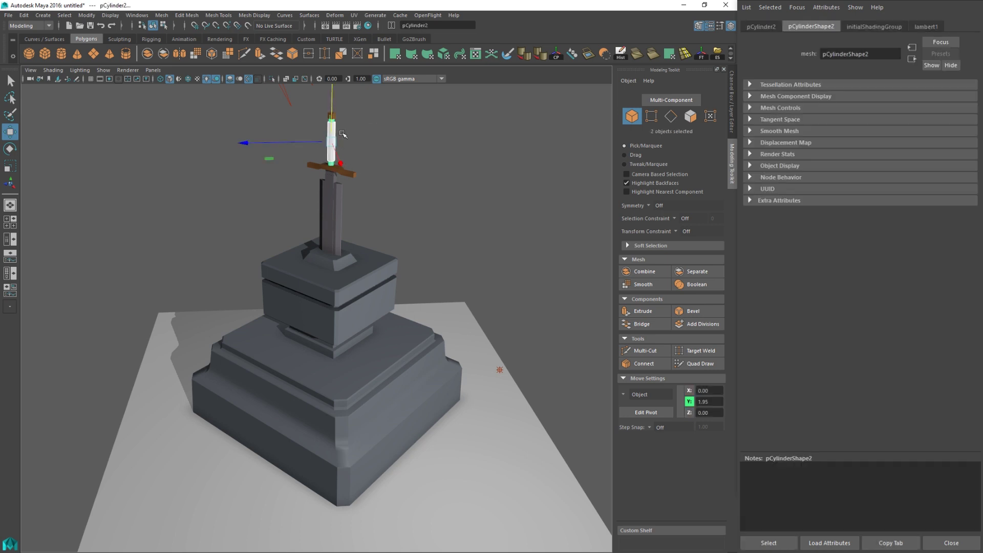
right_drag(333, 130, 351, 359)
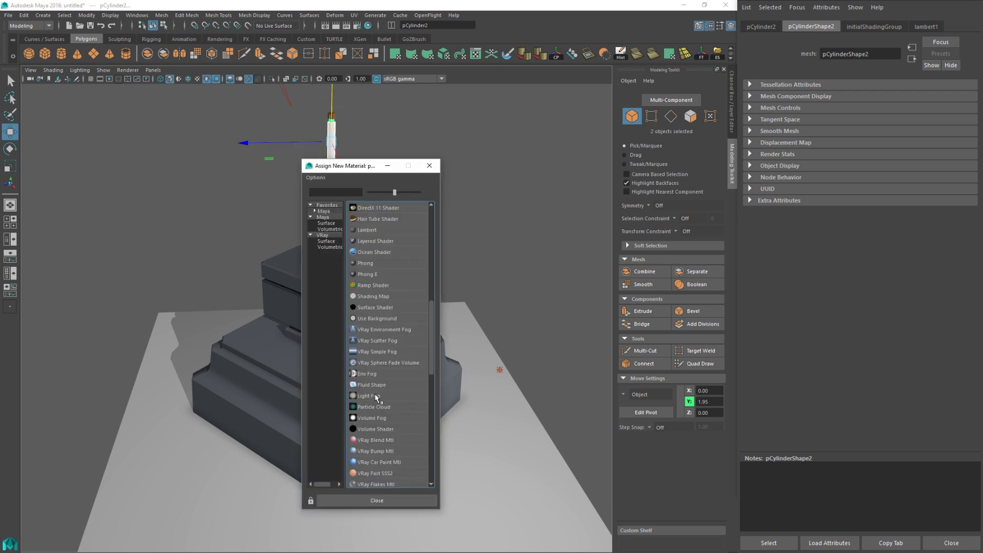
click(369, 230)
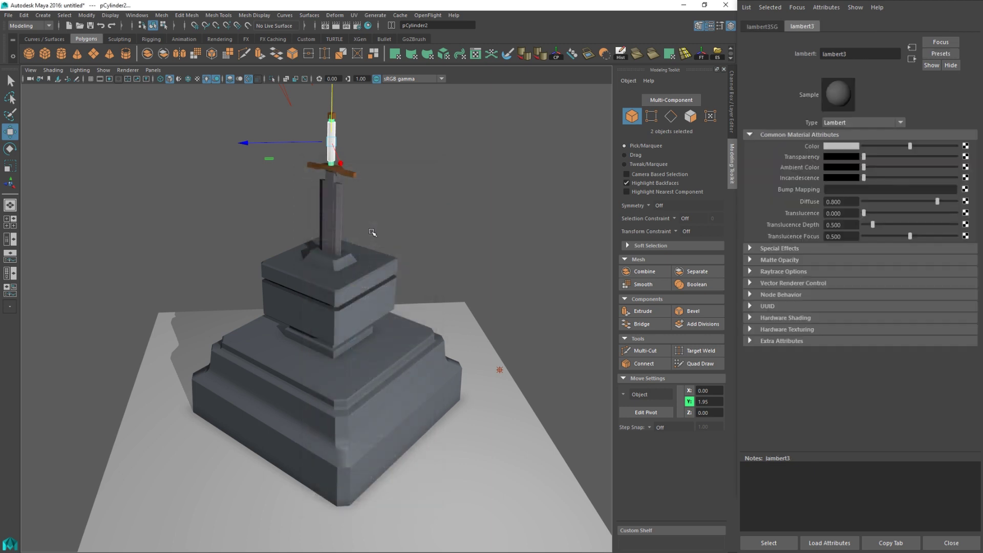
Step: Set the grip material's color to a saturated dark blue and deselect the grip
click(831, 147)
drag(851, 189, 825, 207)
click(864, 194)
click(455, 234)
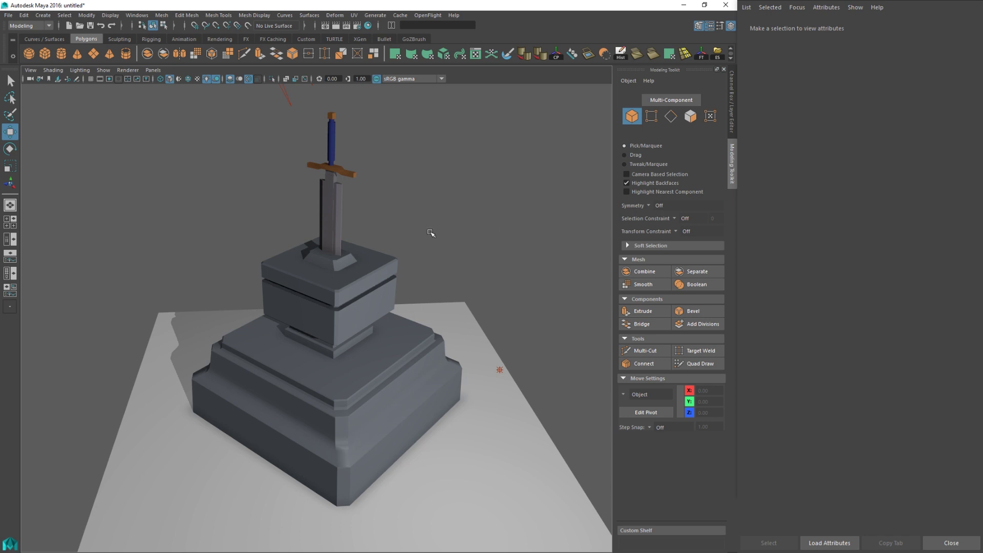
Step: Try the existing blue and grey materials on the neck piece below the upper block, and settle on the crossguard's brown Phong
click(358, 264)
click(470, 295)
double_click(336, 349)
right_drag(348, 346, 433, 523)
right_drag(371, 330, 443, 533)
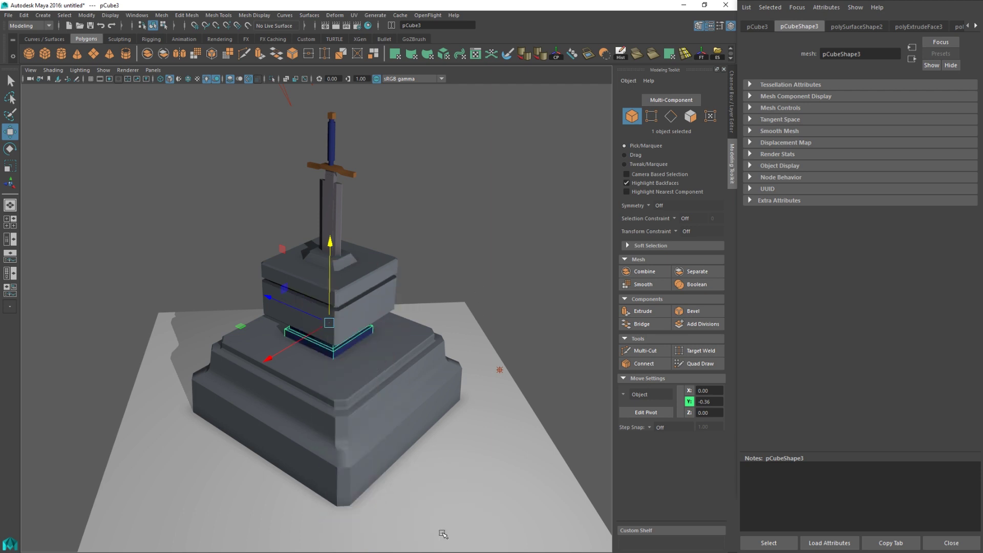
right_drag(353, 342, 433, 505)
right_drag(346, 348, 430, 507)
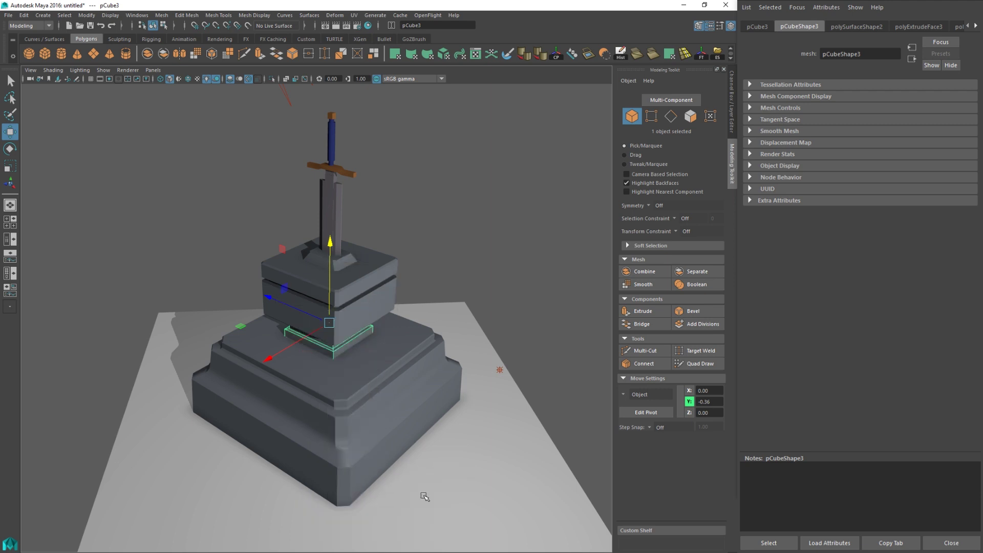
right_drag(341, 344, 413, 532)
right_drag(345, 349, 410, 527)
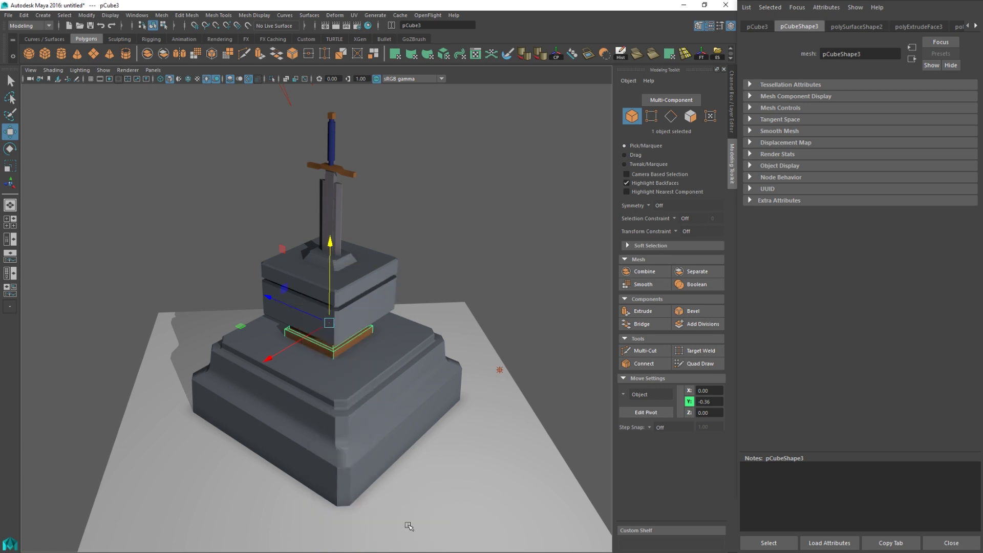
click(488, 309)
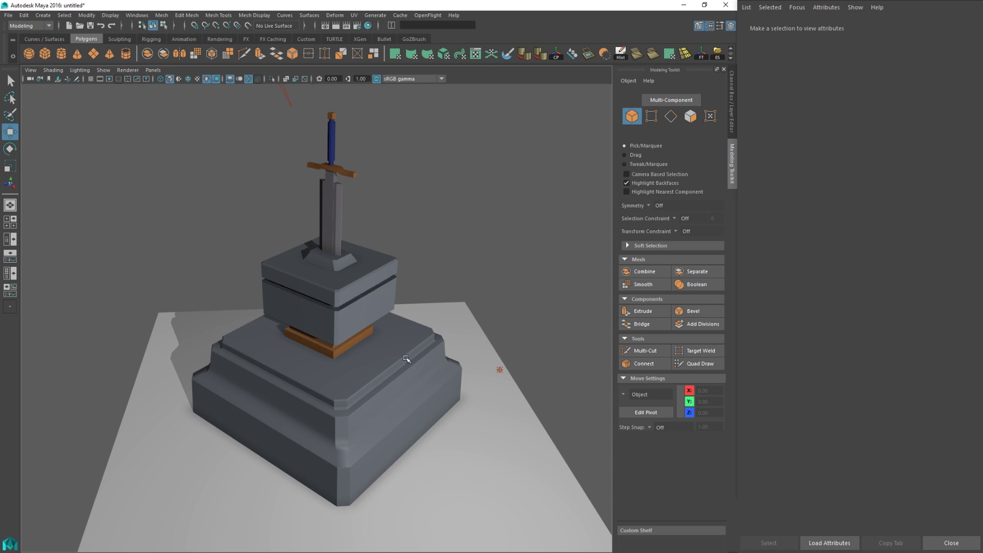
Step: Scale the stepped base down uniformly and raise it to about Y -1.02 so it sits under the brown neck piece
alt+drag(326, 338, 334, 311)
mouse_move(330, 327)
alt+mouse_down()
mouse_move(347, 325)
mouse_move(340, 314)
alt+mouse_up()
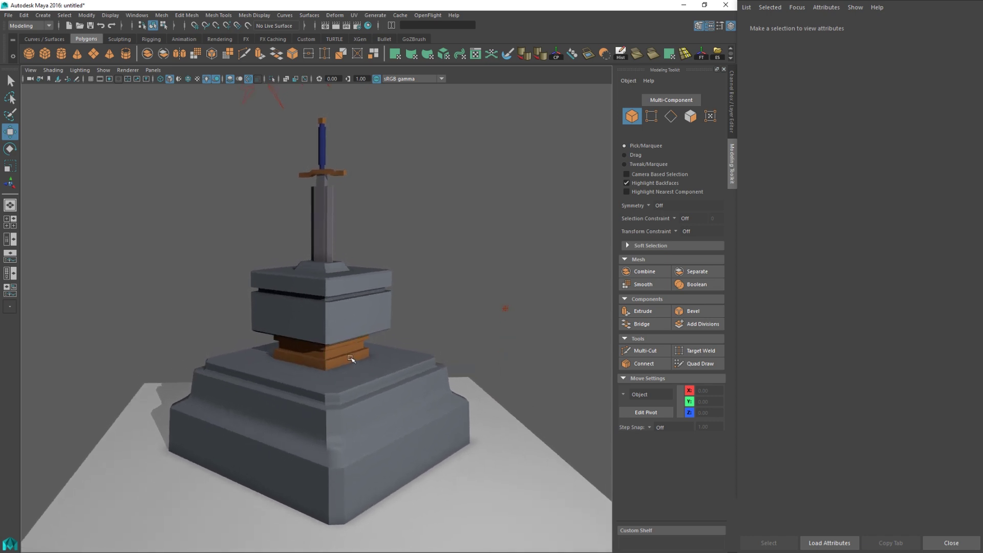
click(319, 373)
key(r)
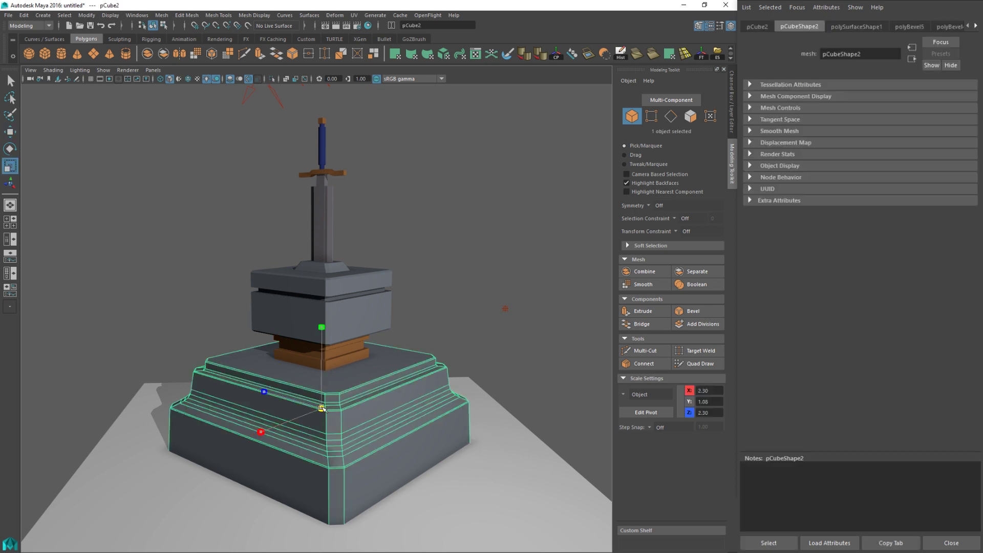
drag(321, 408, 299, 413)
key(w)
drag(322, 333, 325, 311)
key(r)
drag(322, 398, 311, 401)
key(w)
key(w)
drag(322, 314, 324, 310)
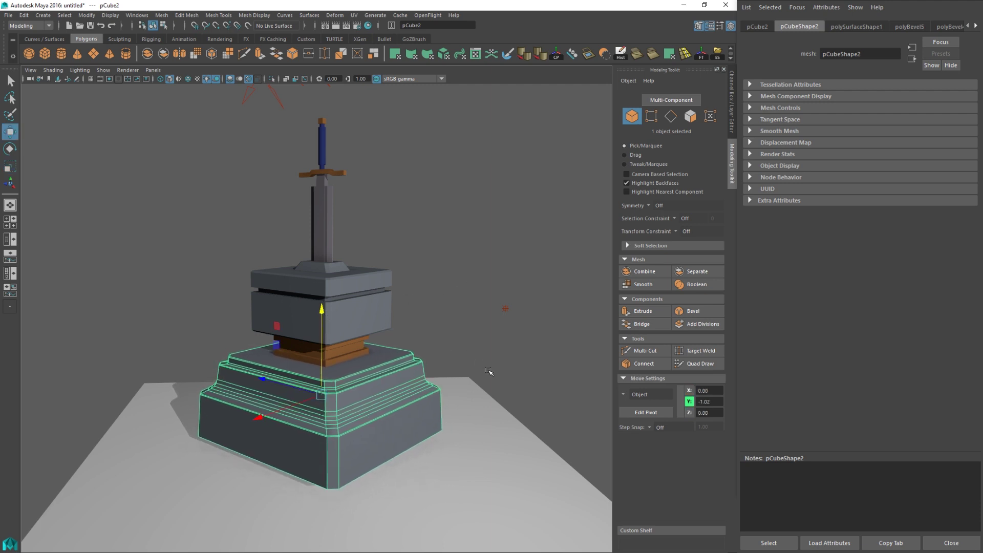
Step: Raise the ground plane to the underside of the base and scale it up uniformly to about 21.13
click(457, 398)
drag(322, 362, 321, 350)
key(r)
drag(327, 426, 982, 515)
drag(374, 426, 389, 426)
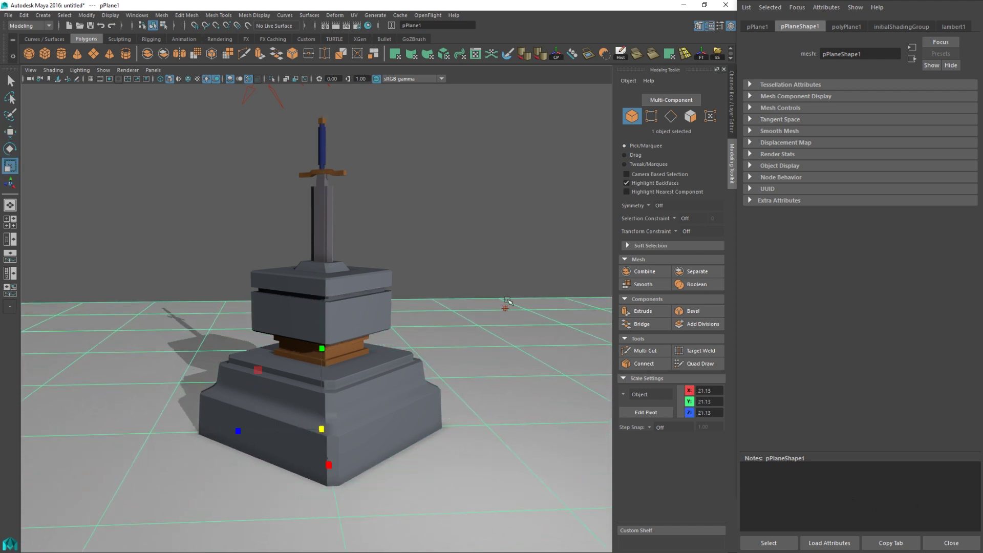
click(417, 257)
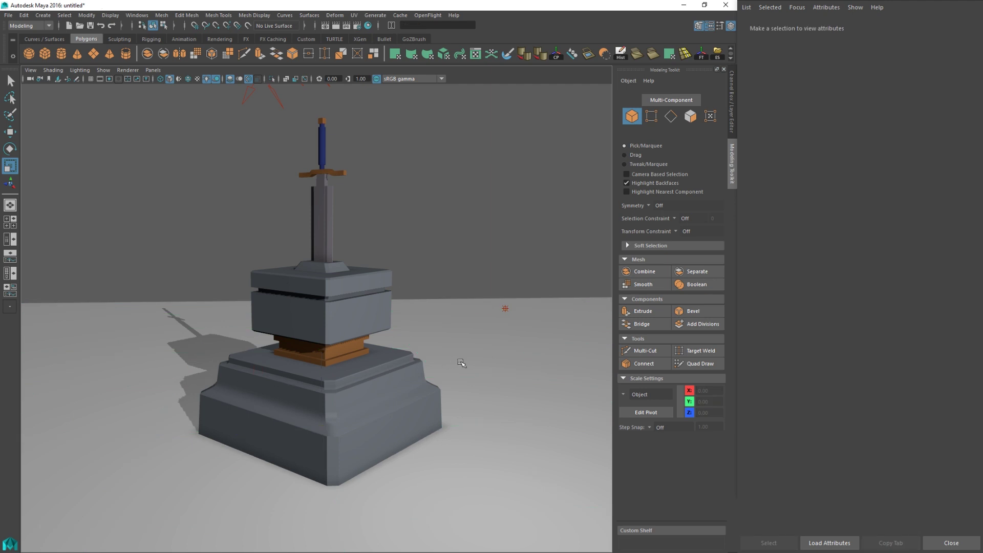
alt+drag(449, 367, 447, 366)
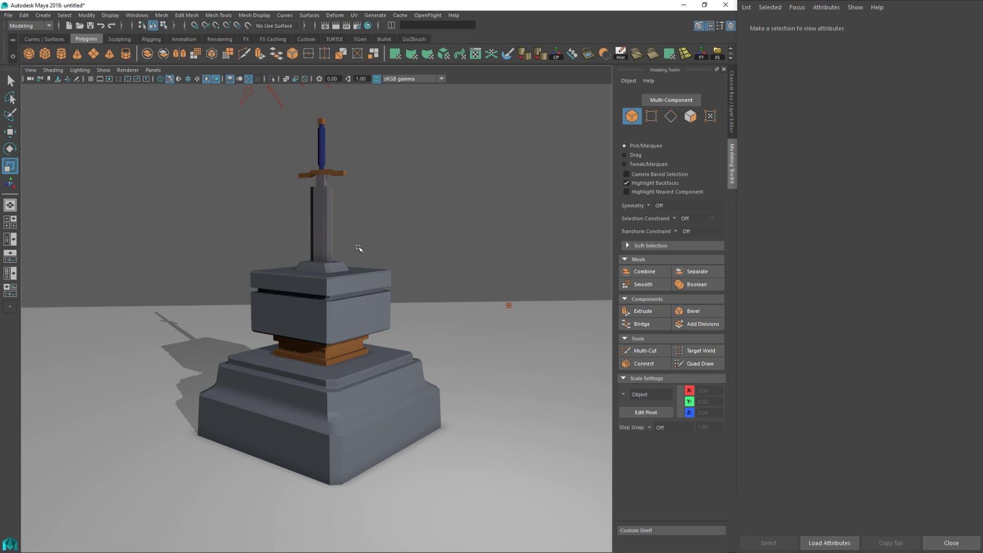
Step: Rotate both directional lights above the sword to adjust the angle of the lighting and shadows, and leave them deselected
alt+middle_drag(301, 127, 302, 173)
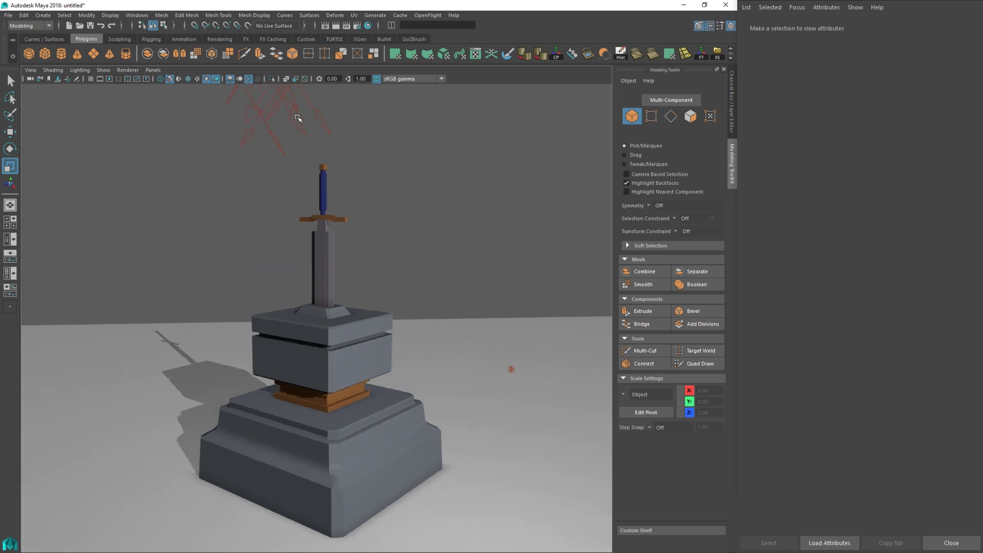
click(298, 118)
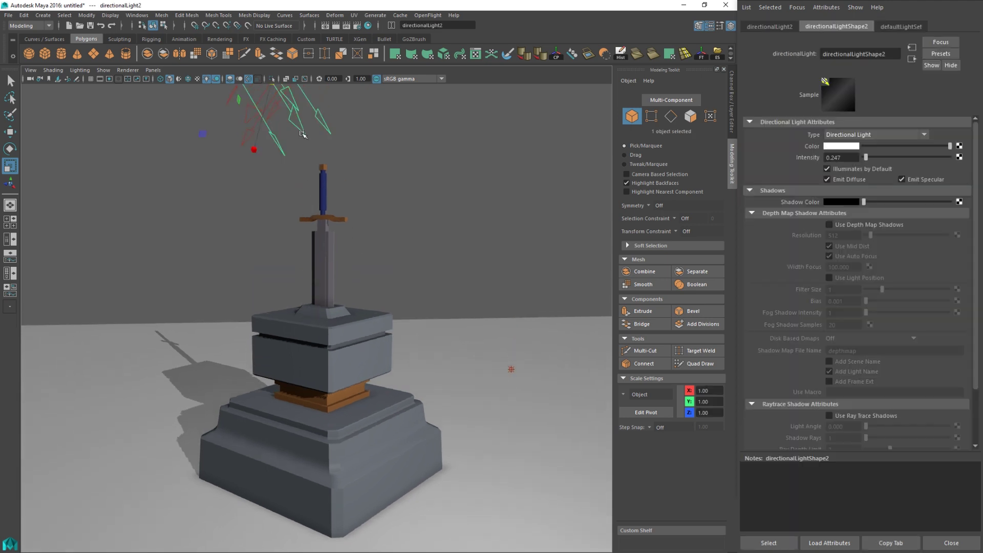
key(e)
mouse_move(287, 100)
mouse_down()
mouse_move(224, 111)
mouse_move(245, 102)
mouse_move(275, 112)
mouse_up()
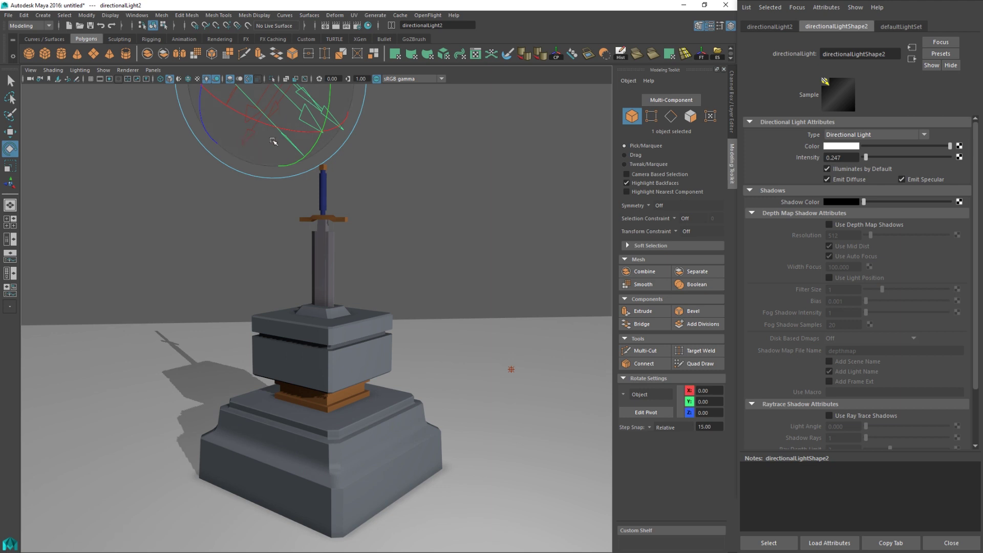
click(392, 165)
click(245, 142)
mouse_move(318, 115)
mouse_down()
mouse_move(318, 103)
mouse_move(339, 109)
mouse_move(276, 103)
mouse_move(325, 98)
mouse_move(254, 126)
mouse_move(266, 110)
mouse_move(304, 115)
mouse_up()
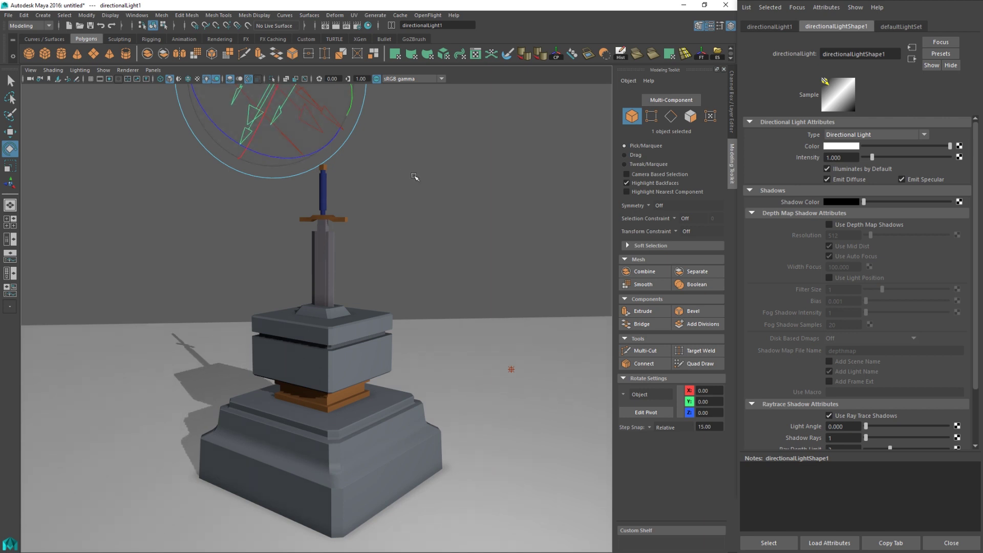
click(414, 176)
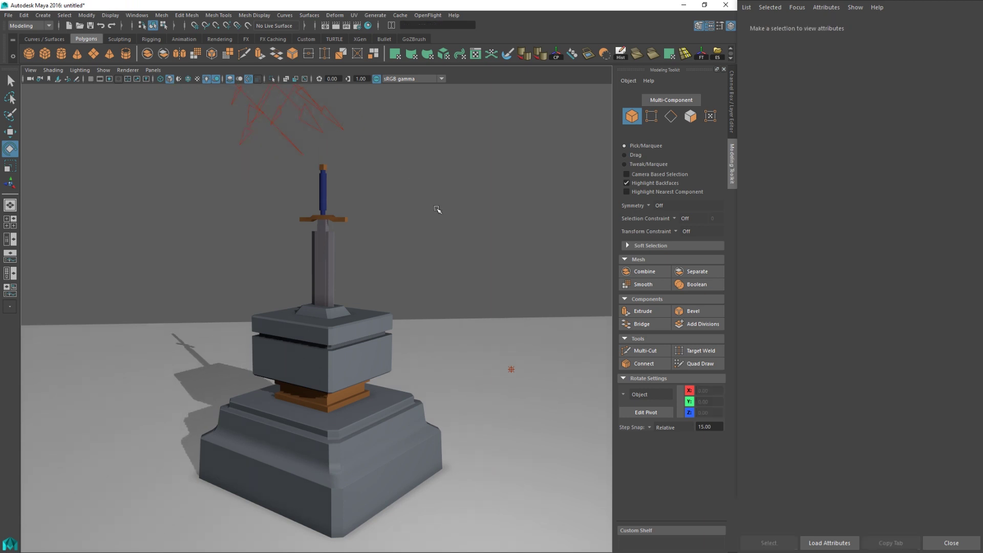
Step: Try the point light on the other side of the pedestal, and settle it at X 2.35, Y 0.64, Z -1.71
click(511, 369)
click(511, 369)
key(w)
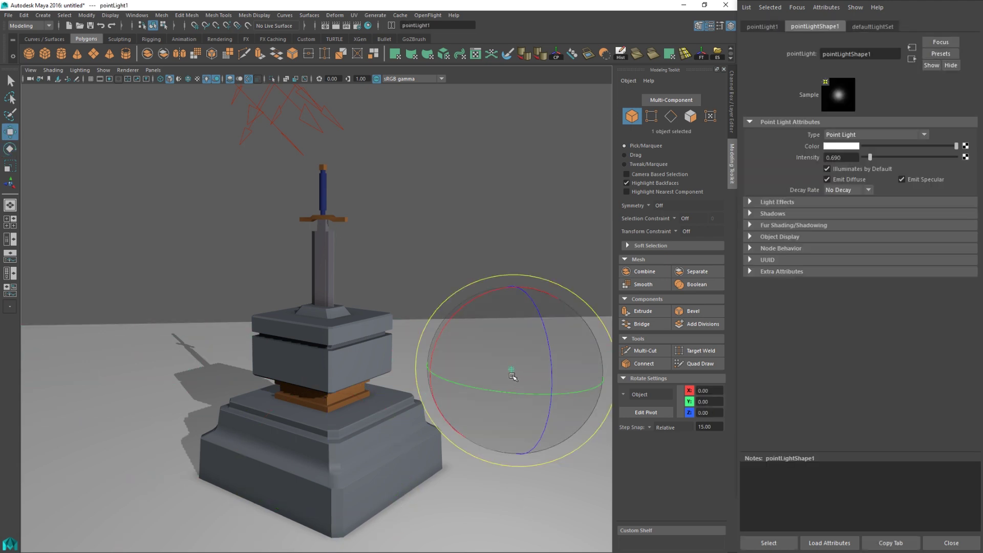
drag(512, 373, 81, 455)
mouse_move(278, 406)
alt+mouse_down()
mouse_move(277, 386)
mouse_move(275, 394)
alt+mouse_up()
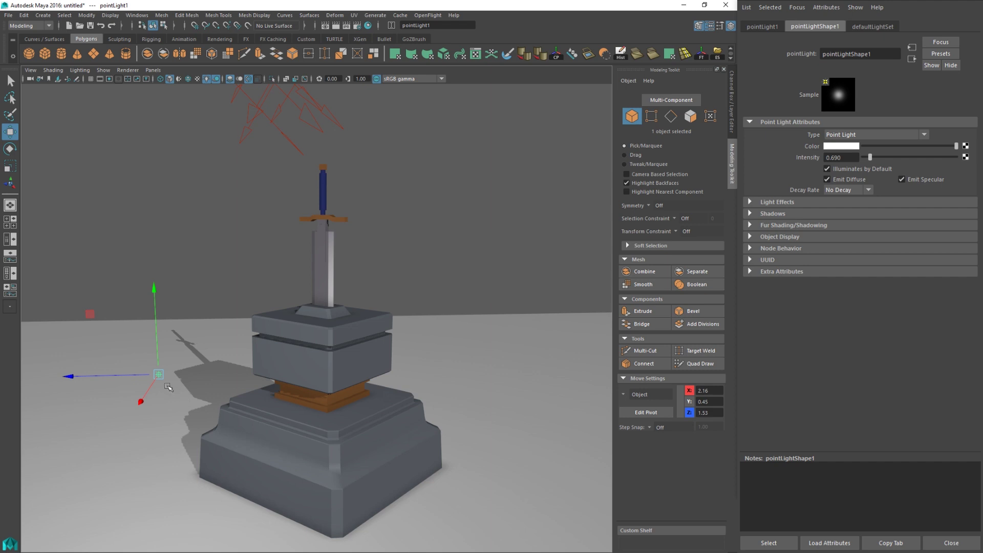
drag(168, 387, 109, 327)
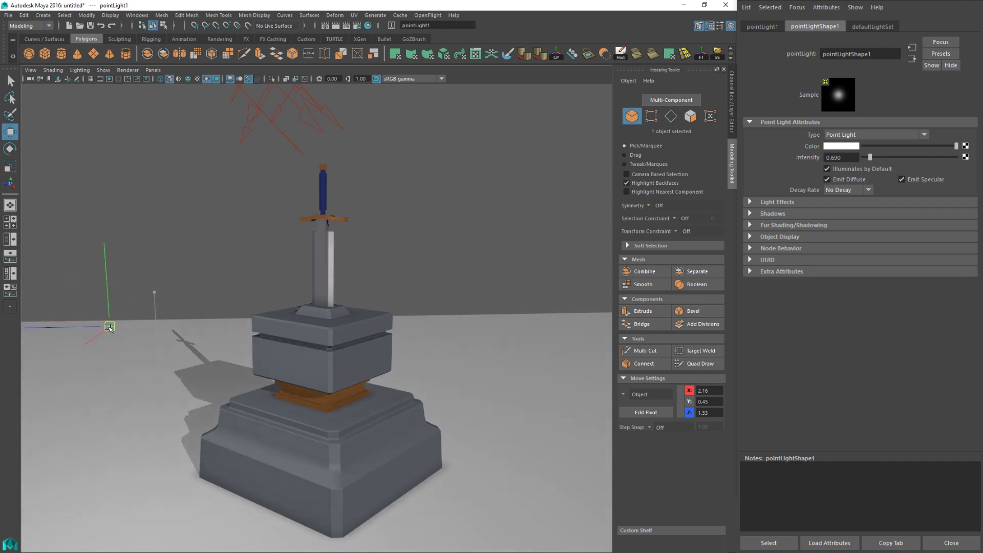
drag(105, 245, 126, 260)
drag(114, 358, 561, 348)
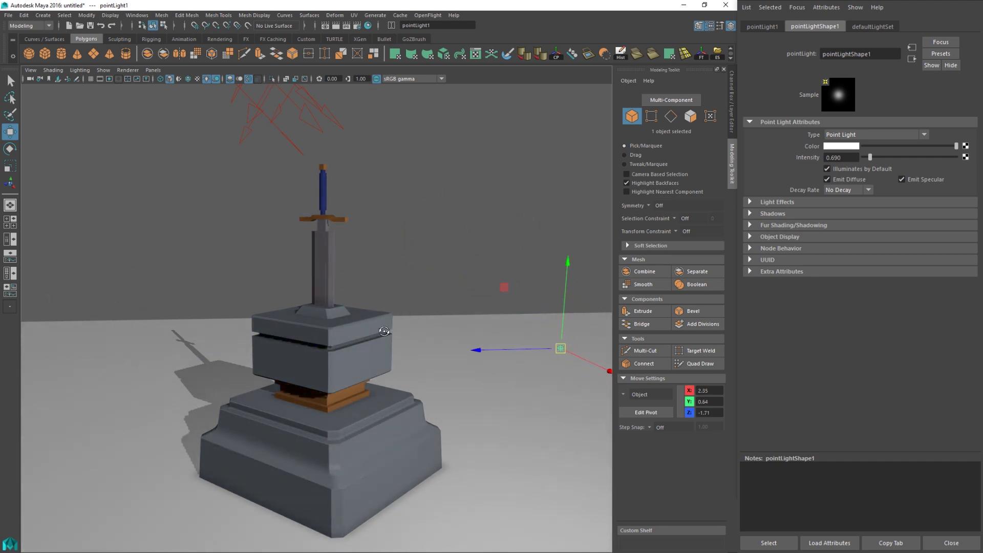
Step: Frame the sword and pedestal in the viewport, capture that area with Snipping Tool, and copy the snip
alt+drag(384, 331, 385, 330)
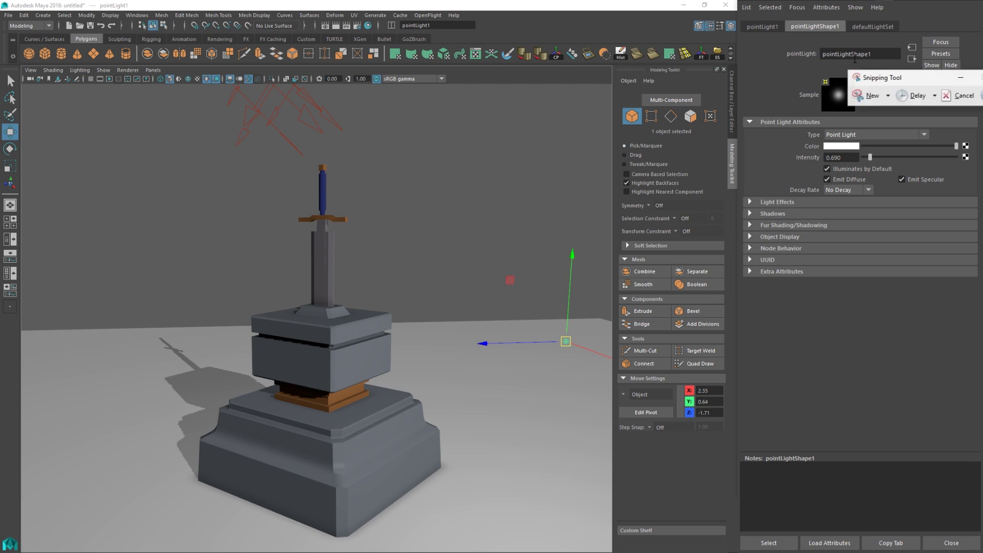
click(869, 94)
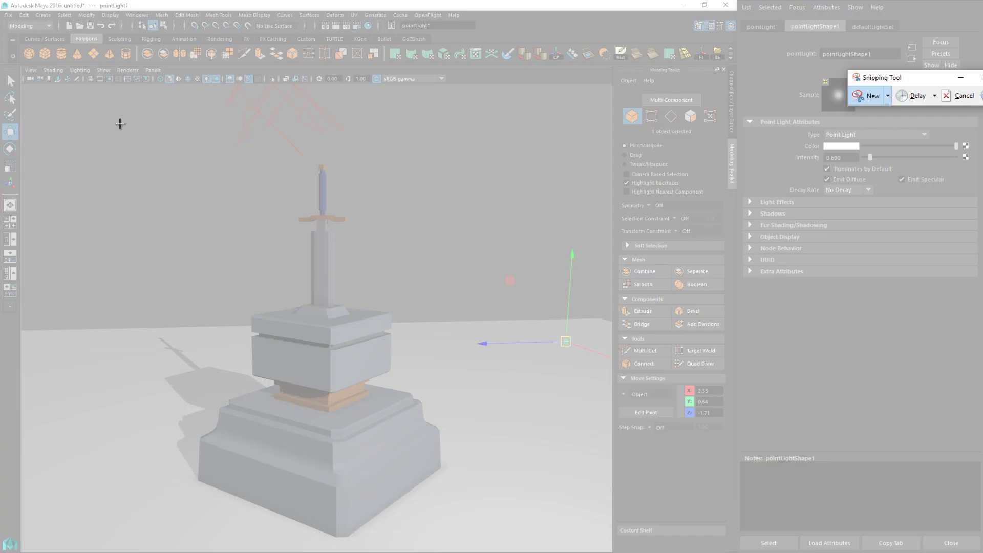
drag(108, 121, 532, 550)
right_click(273, 310)
click(251, 326)
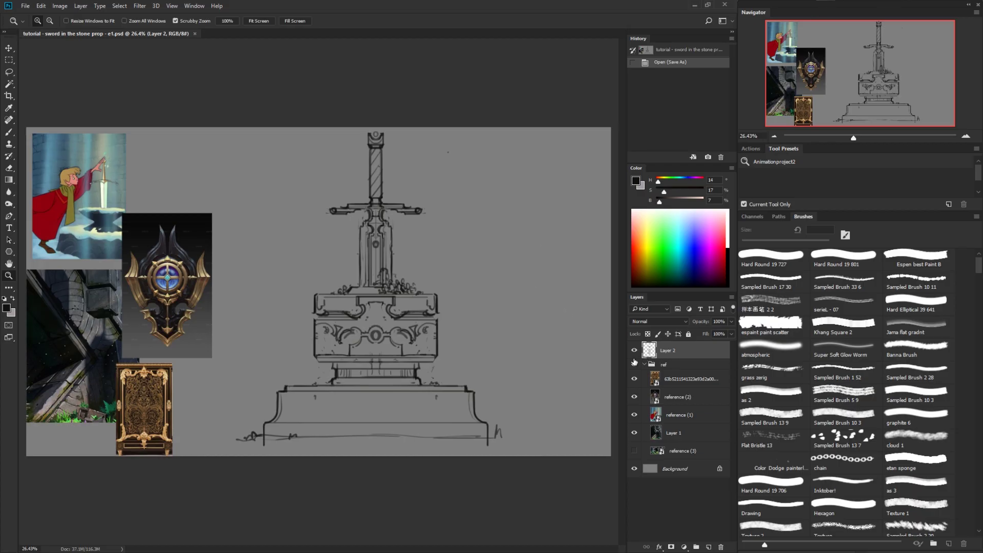
key(ctrl+v)
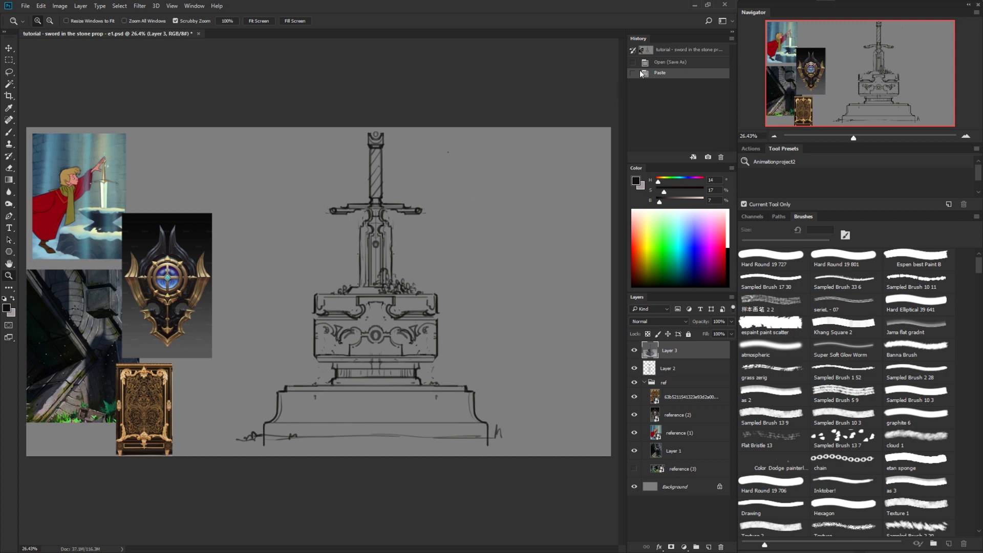
key(t)
key(ctrl+z)
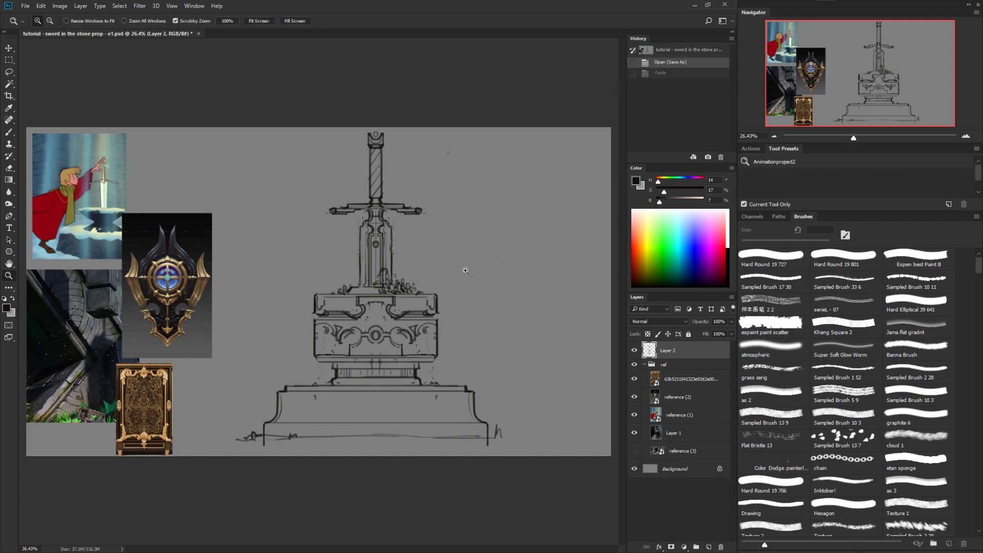
Step: Paste the captured blockout render into the concept document, place it over the sketch area, and enlarge it to about 308.6%
key(ctrl+v)
key(v)
drag(379, 251, 505, 132)
drag(428, 261, 508, 233)
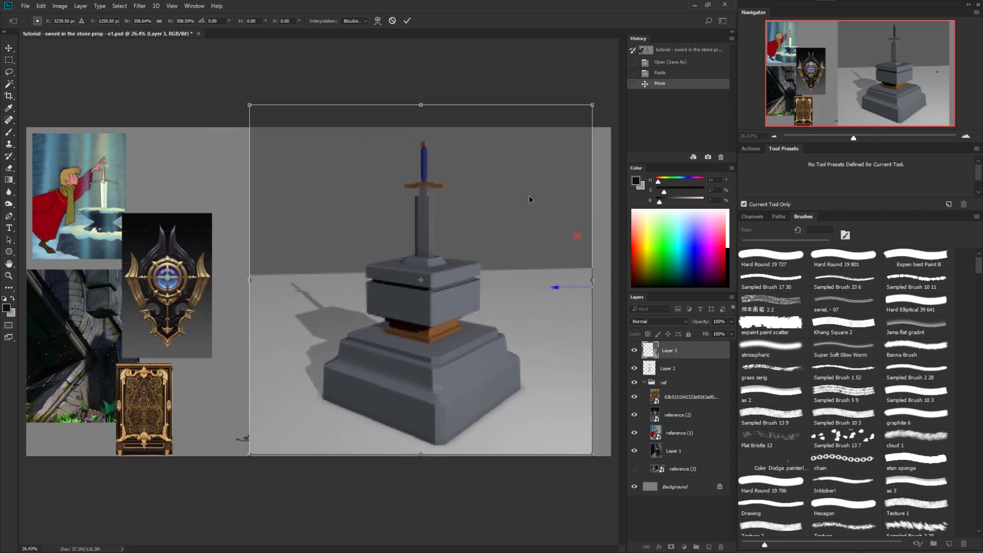
key(Return)
Step: Shift the line-sketch layer left of the render's pedestal, then stack it above the render layer and duplicate it
click(636, 370)
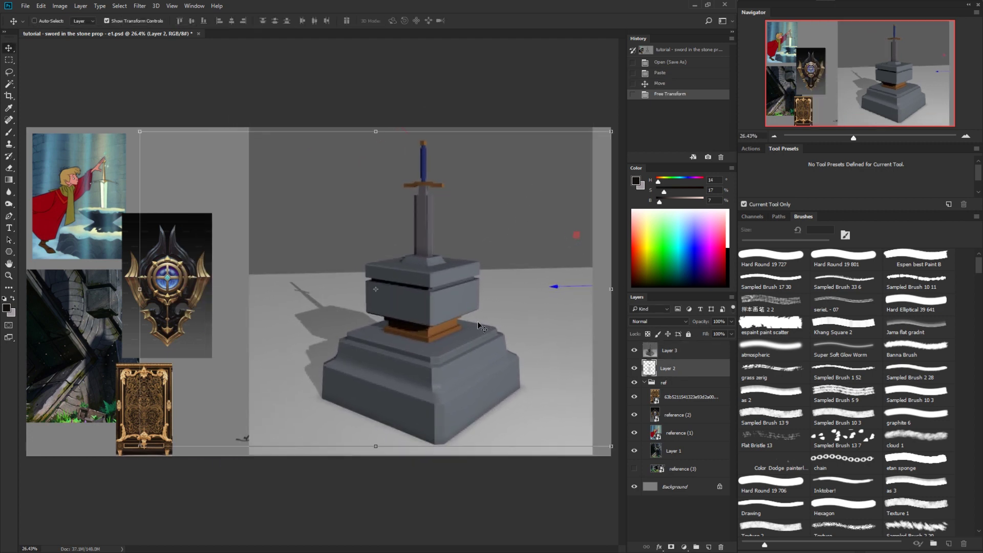
drag(438, 324, 283, 323)
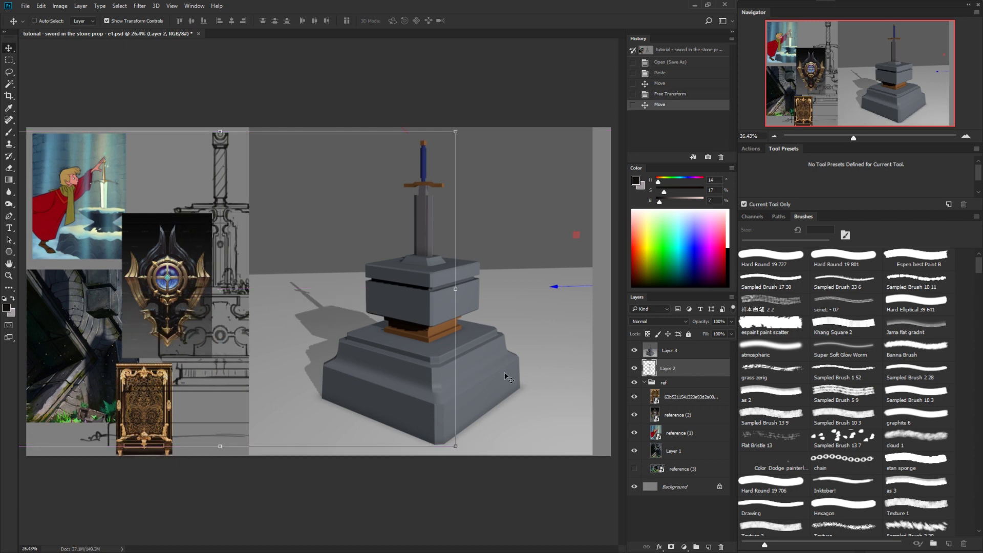
drag(449, 334, 470, 334)
mouse_move(658, 374)
mouse_down()
mouse_move(637, 344)
mouse_move(693, 538)
mouse_move(708, 546)
mouse_up()
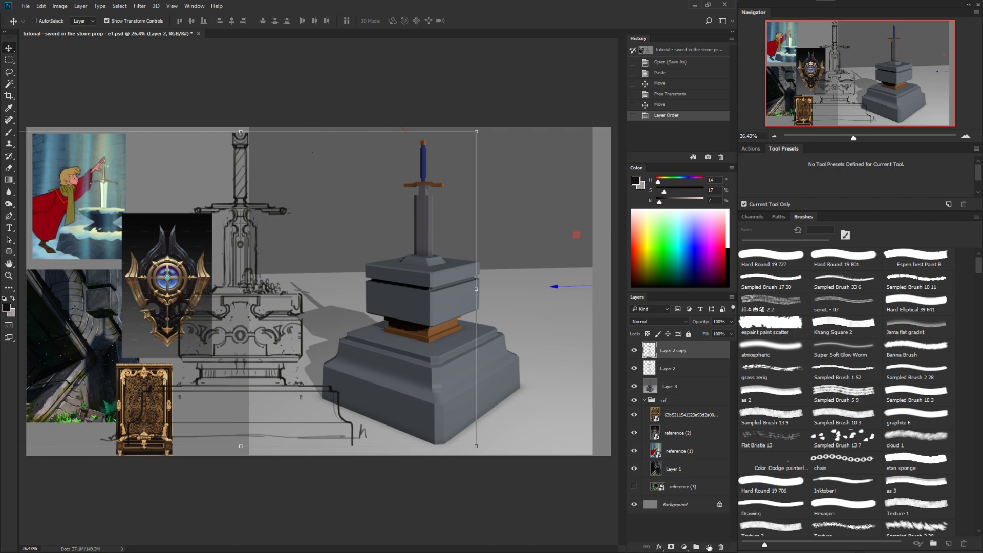
Step: Hide the original line sketch, and shrink its duplicate to a small reference placed over the render's upper-left area
click(634, 368)
key(ctrl+t)
alt+shift+drag(476, 131, 333, 227)
mouse_move(283, 280)
mouse_down()
mouse_move(335, 209)
mouse_move(315, 185)
mouse_move(324, 177)
mouse_move(331, 188)
mouse_up()
key(Return)
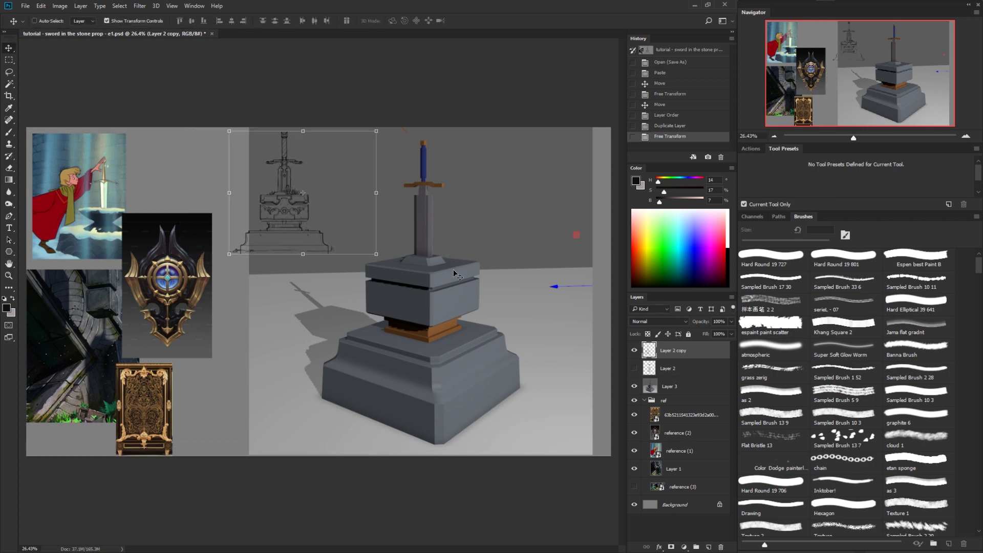
Step: On the render layer, outline the sword above the stone with the Polygonal Lasso and paste a copy in place as a new layer
click(652, 391)
key(z)
drag(441, 290, 414, 276)
key(l)
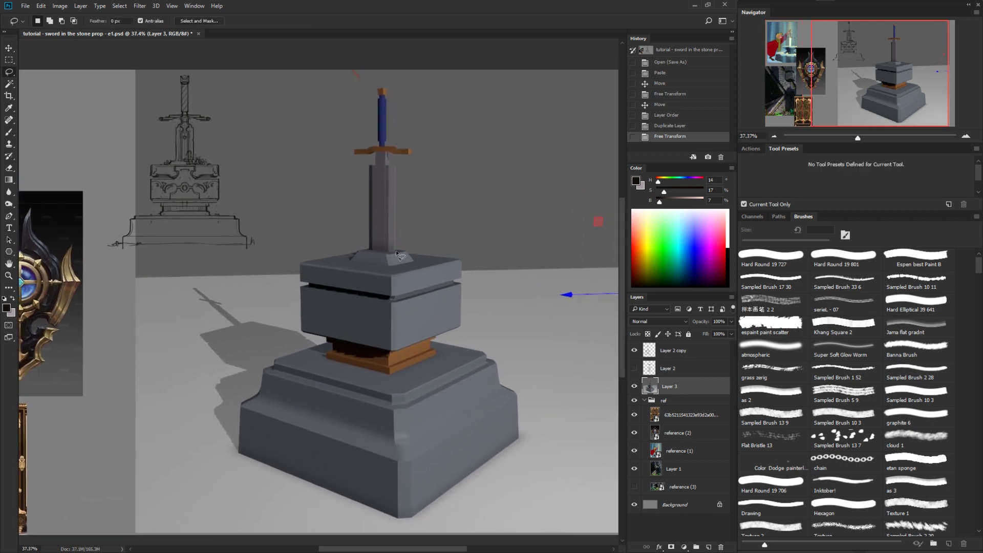
key(shift+l)
click(394, 252)
click(367, 250)
click(320, 169)
click(327, 98)
click(372, 67)
click(412, 81)
click(443, 146)
click(429, 233)
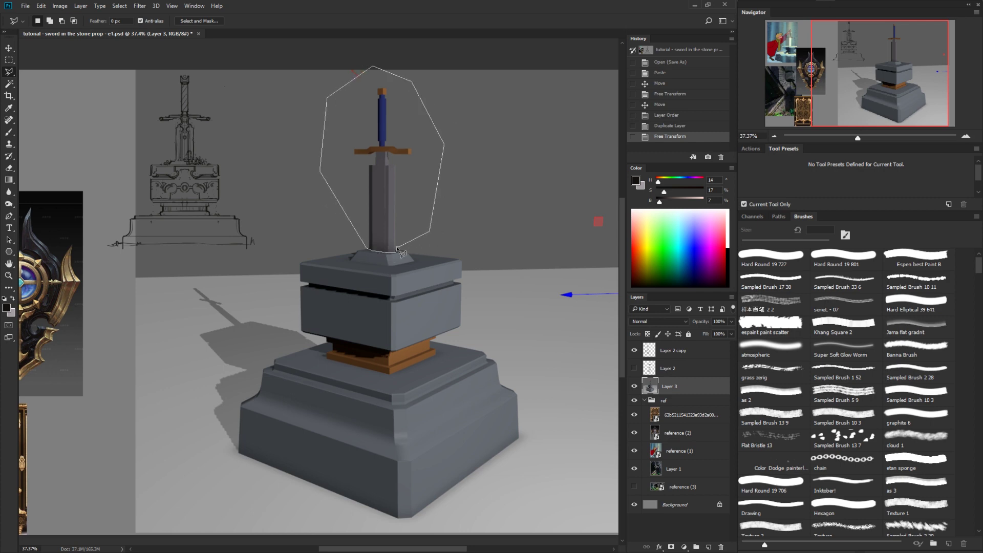
click(396, 252)
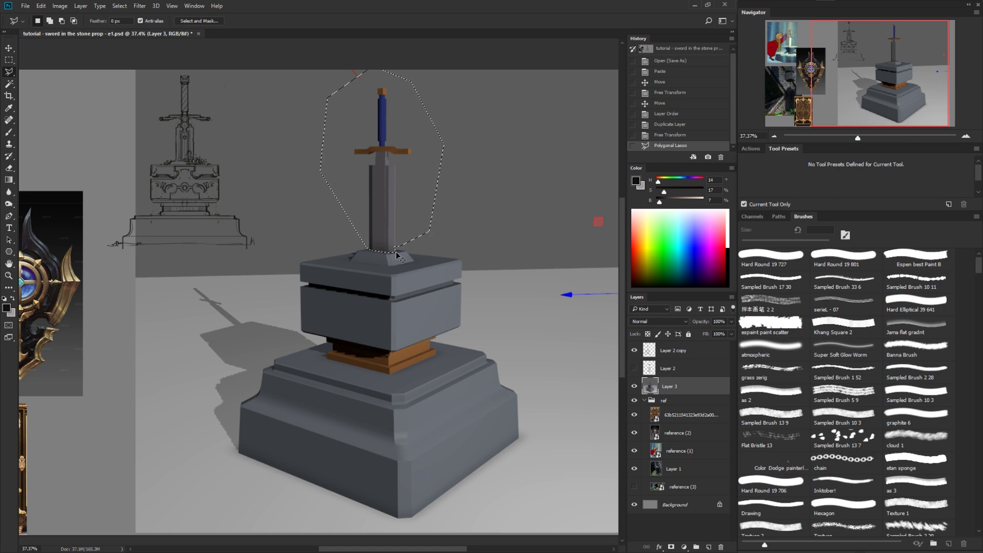
key(ctrl+shift+v)
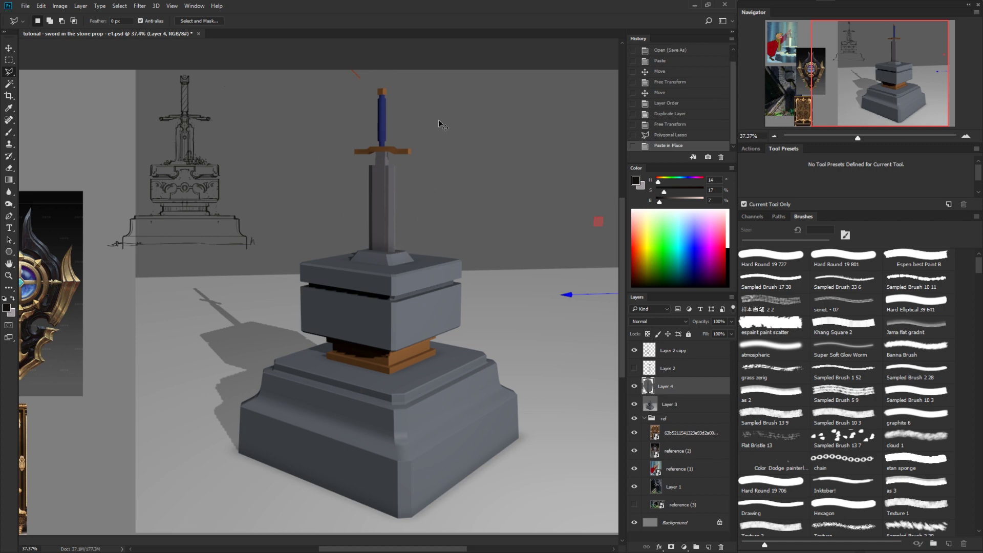
Step: Enlarge the sword copy slightly from its bottom centre, and move it down so the blade sits deeper in the stone
key(ctrl+t)
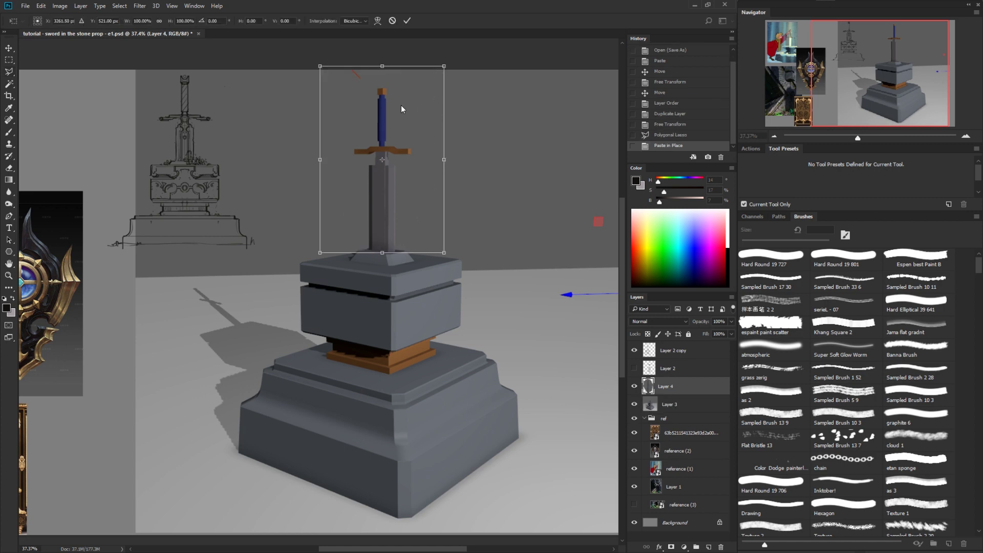
drag(382, 159, 382, 252)
mouse_move(446, 65)
mouse_down()
mouse_move(457, 53)
mouse_move(424, 117)
mouse_move(456, 74)
mouse_move(433, 121)
mouse_move(453, 60)
mouse_up()
key(Return)
key(l)
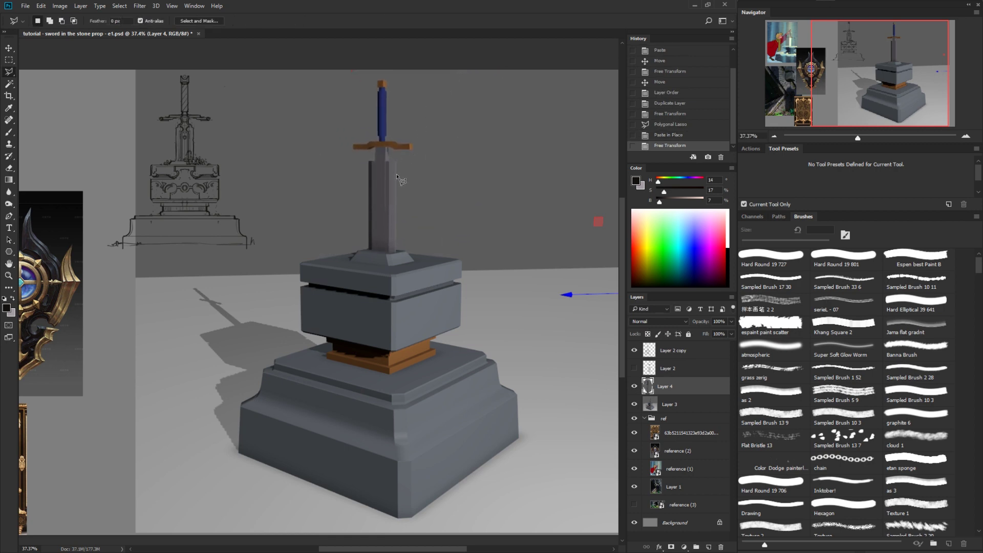
key(v)
drag(398, 176, 395, 205)
Step: Lower the sword copy's fill to 55%, outline the part overlapping the stone with the Polygonal Lasso, and delete it
key(e)
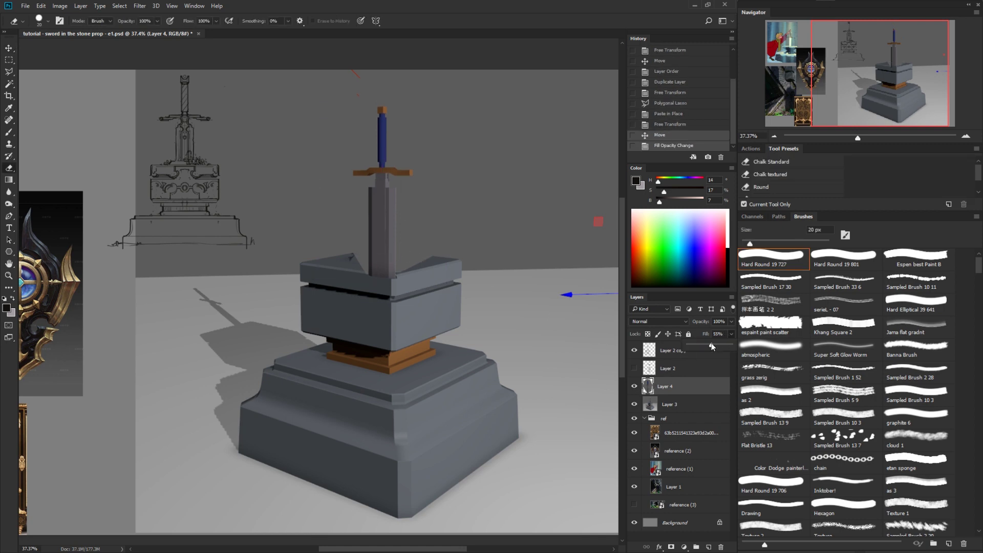
drag(729, 344, 710, 344)
key(l)
click(436, 257)
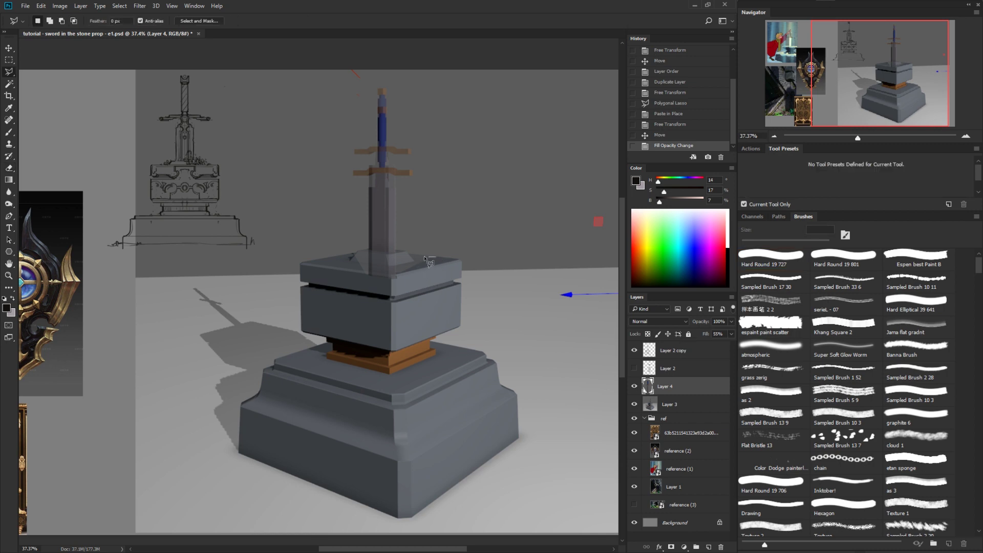
click(390, 253)
click(329, 246)
click(306, 291)
click(419, 340)
click(515, 257)
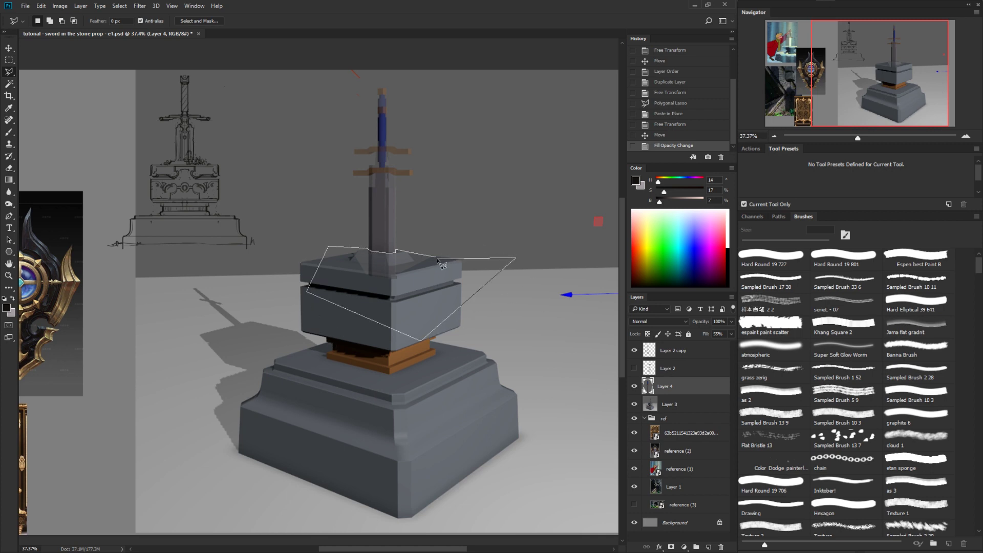
click(435, 257)
key(Delete)
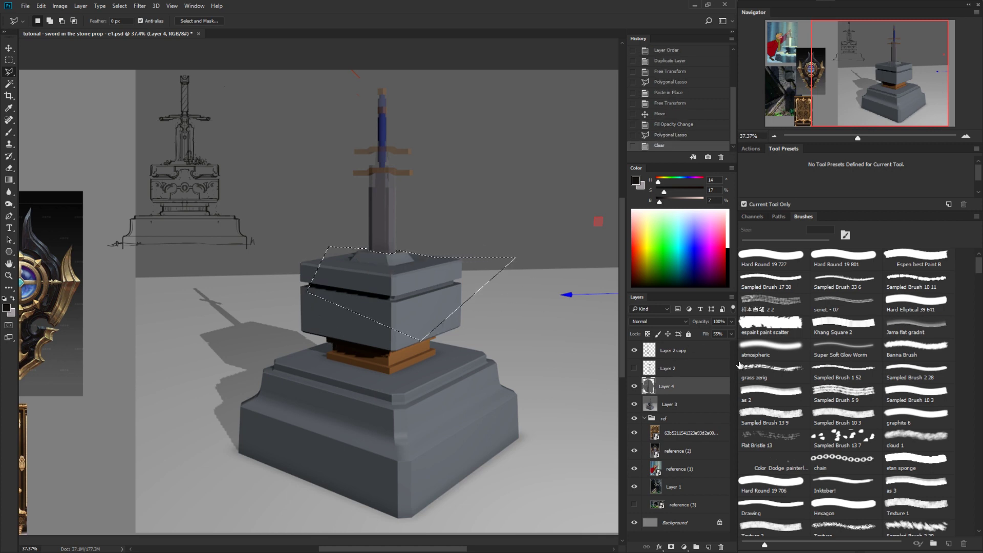
Step: Restore the sword copy's fill to 100%, clear the selection, and toggle the layer's visibility to compare it with the original sword
drag(731, 336, 731, 343)
key(ctrl+d)
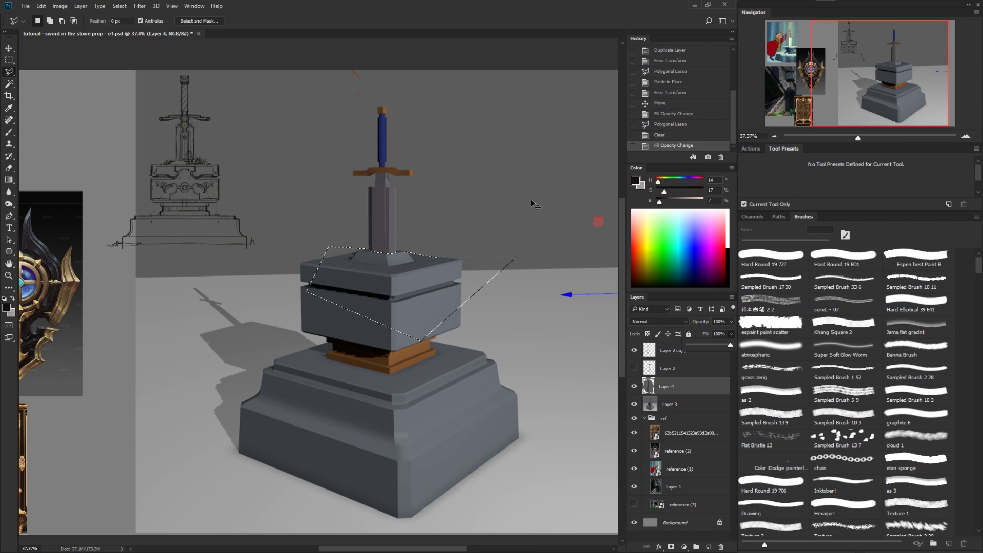
click(634, 388)
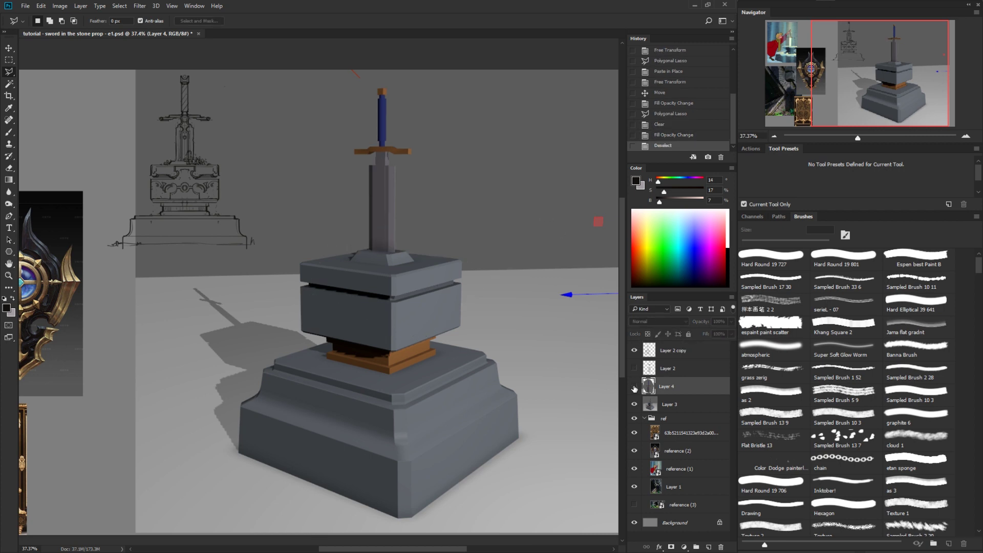
click(634, 387)
click(634, 387)
click(634, 387)
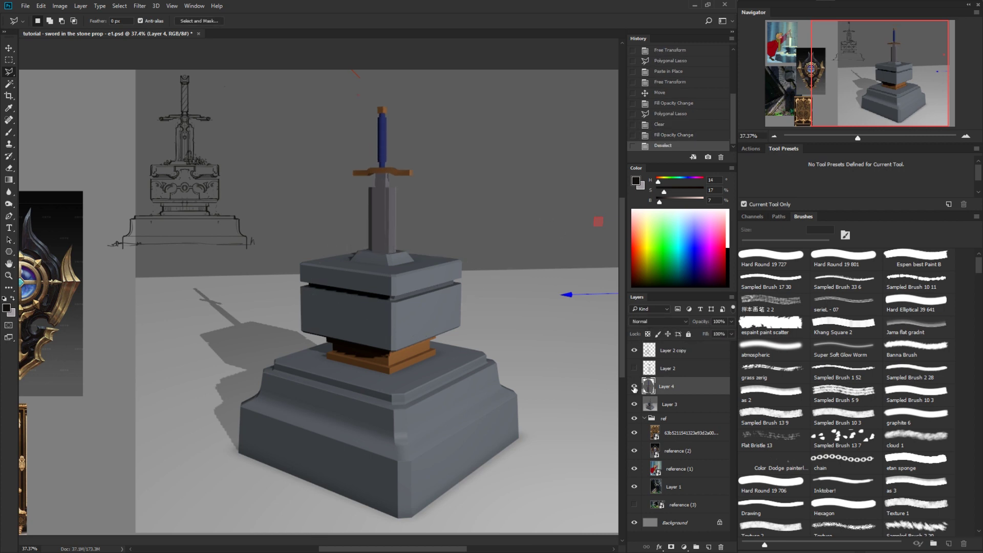